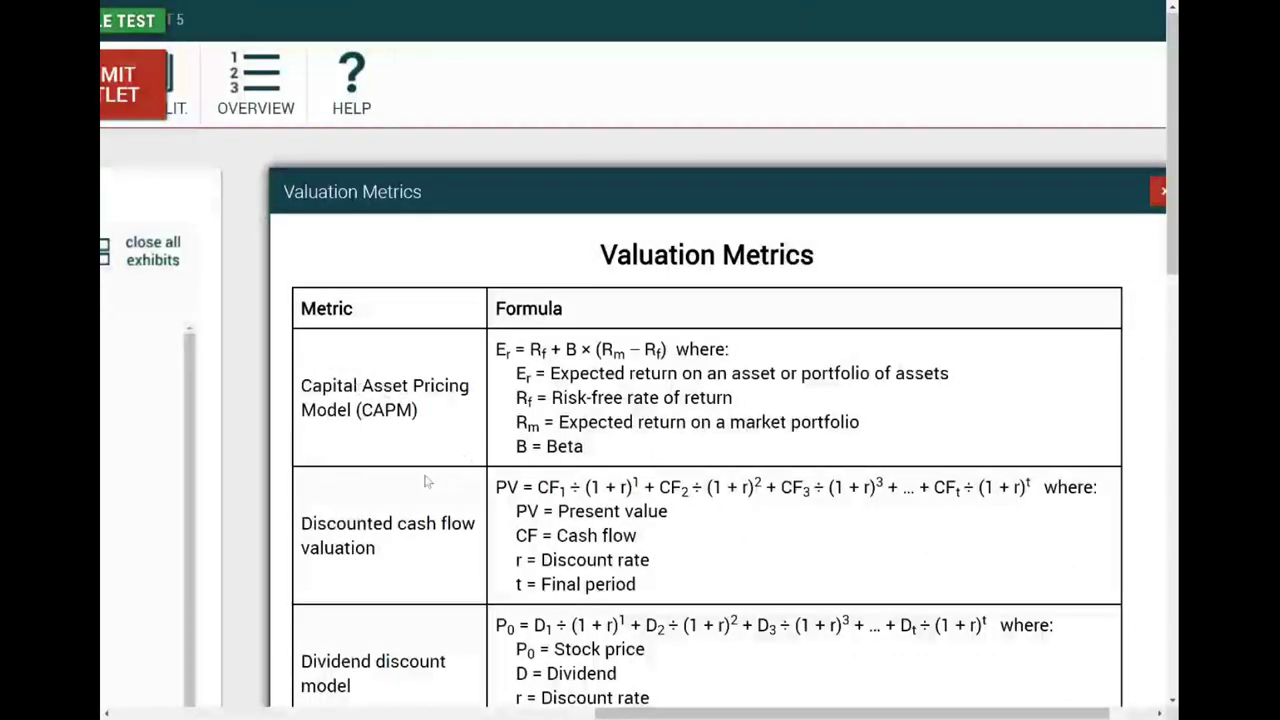
Step: Review the formulas in the Valuation Metrics exhibit and return to the Task 1 ratio table
scroll(443, 471, down, 5)
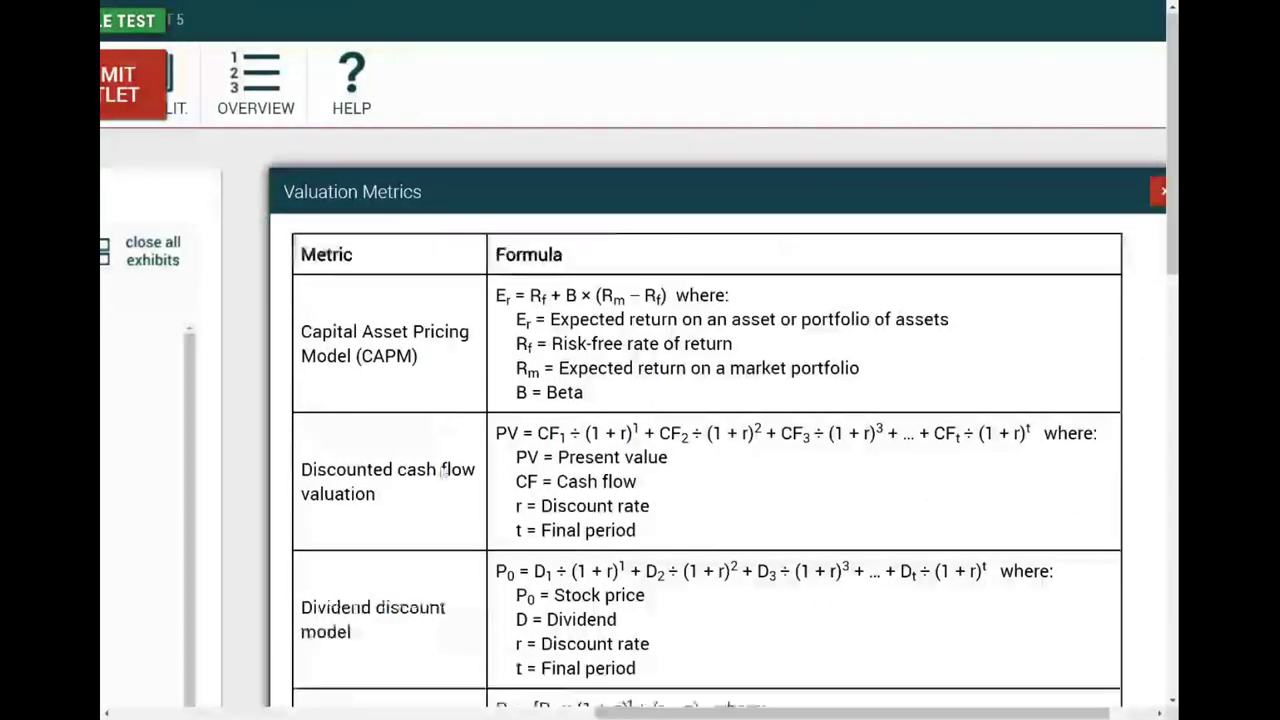
scroll(443, 471, up, 5)
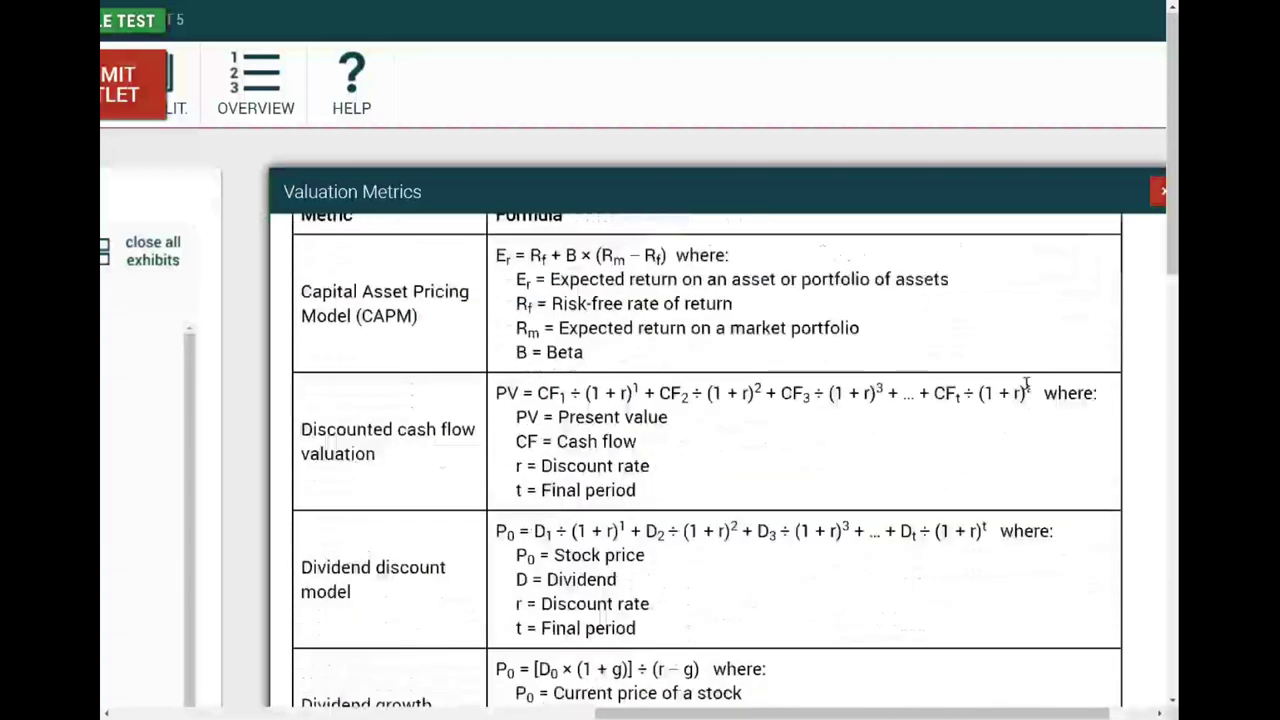
drag(1030, 192, 606, 711)
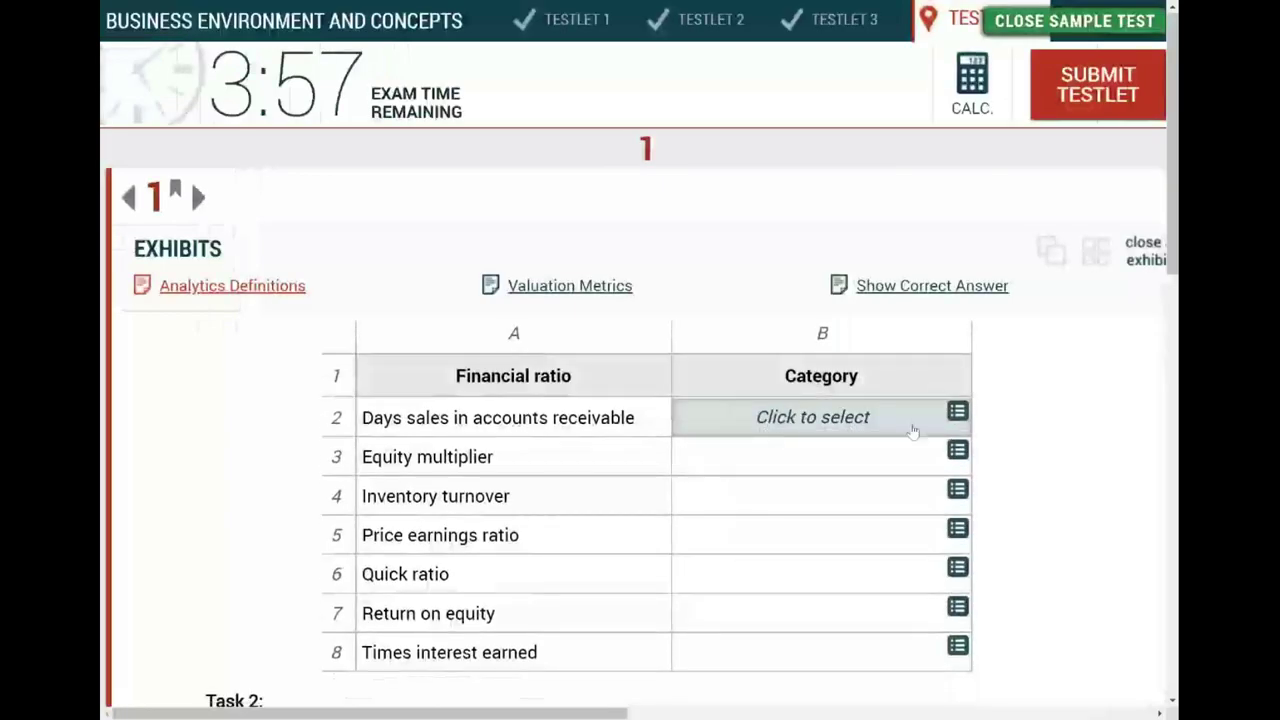
Step: View the category options for the first ratio, cancel the selection, and check the Task 1 instructions above the table
click(957, 418)
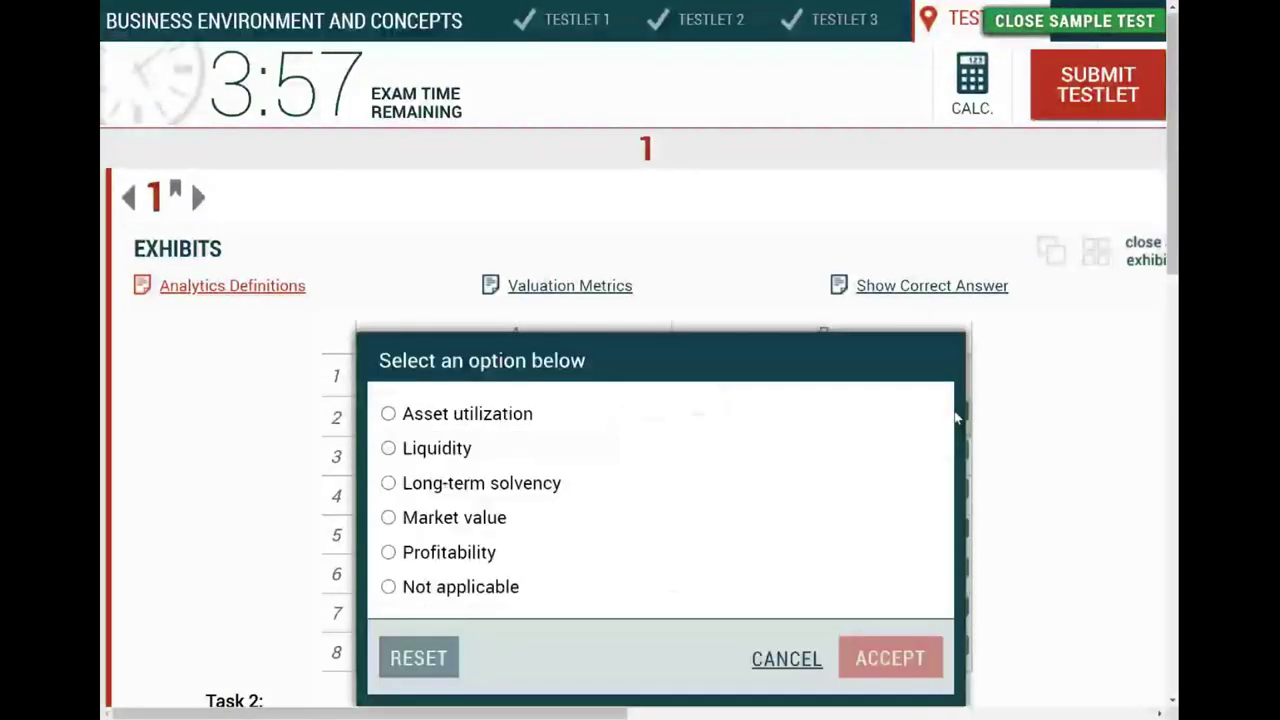
click(795, 668)
scroll(1021, 620, up, 3)
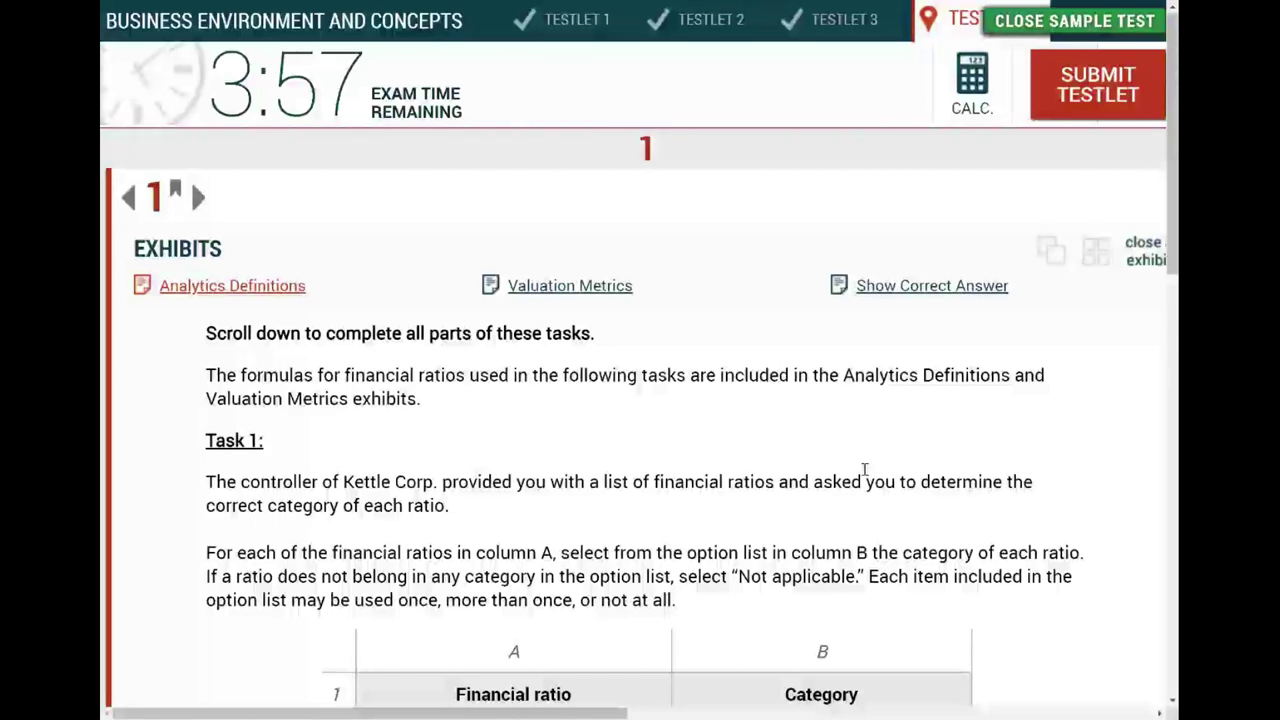
scroll(864, 470, down, 3)
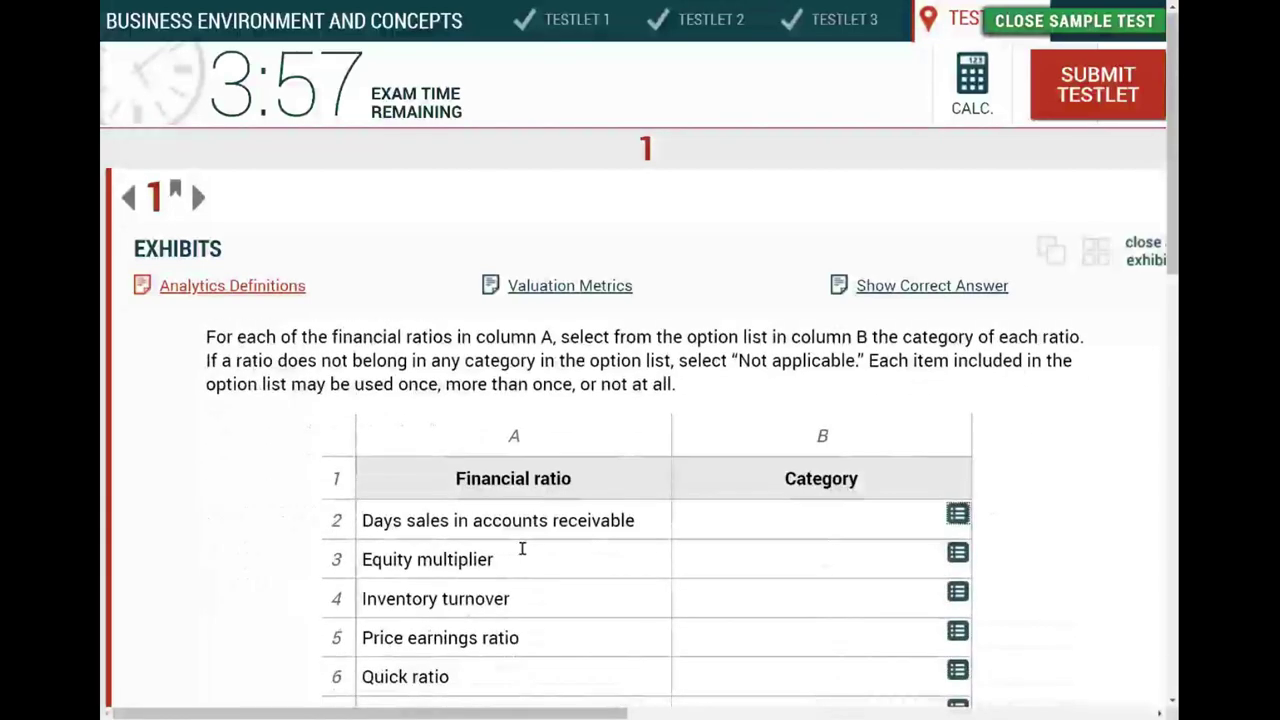
Step: Highlight the Days sales in accounts receivable ratio and check its available categories without choosing one
drag(372, 520, 572, 530)
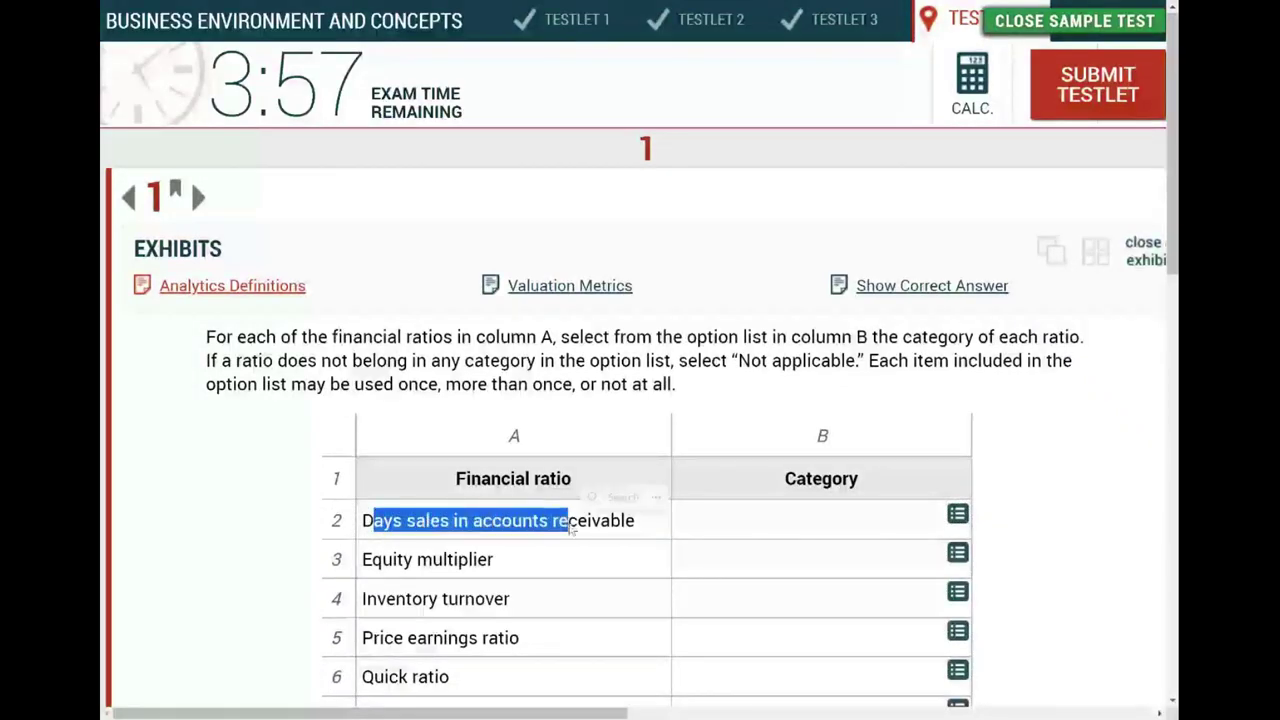
click(599, 521)
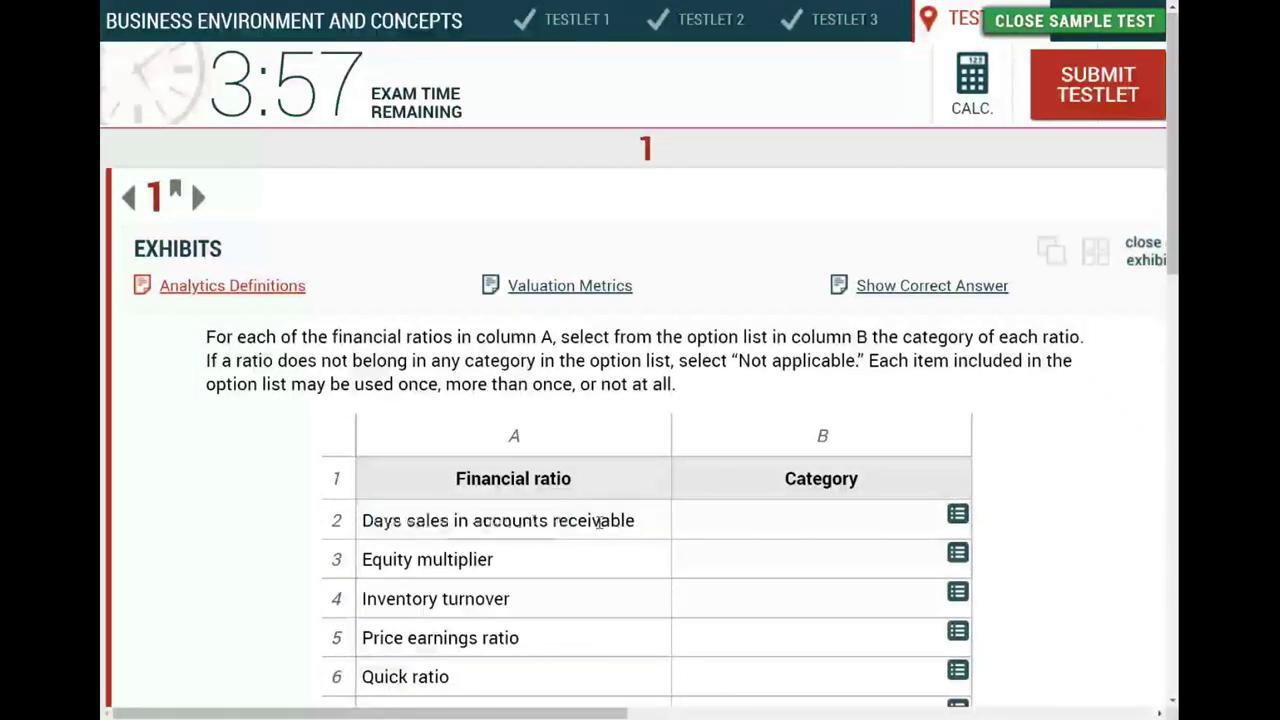
drag(385, 524, 472, 523)
click(410, 521)
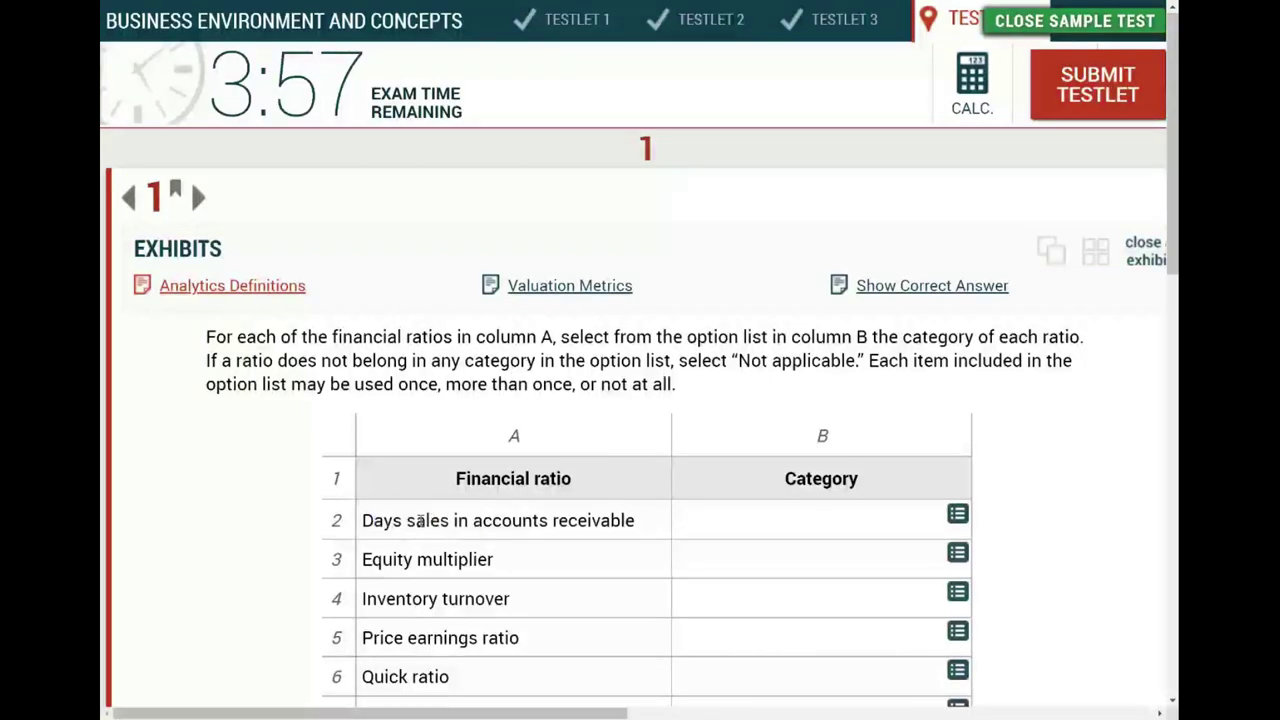
click(958, 516)
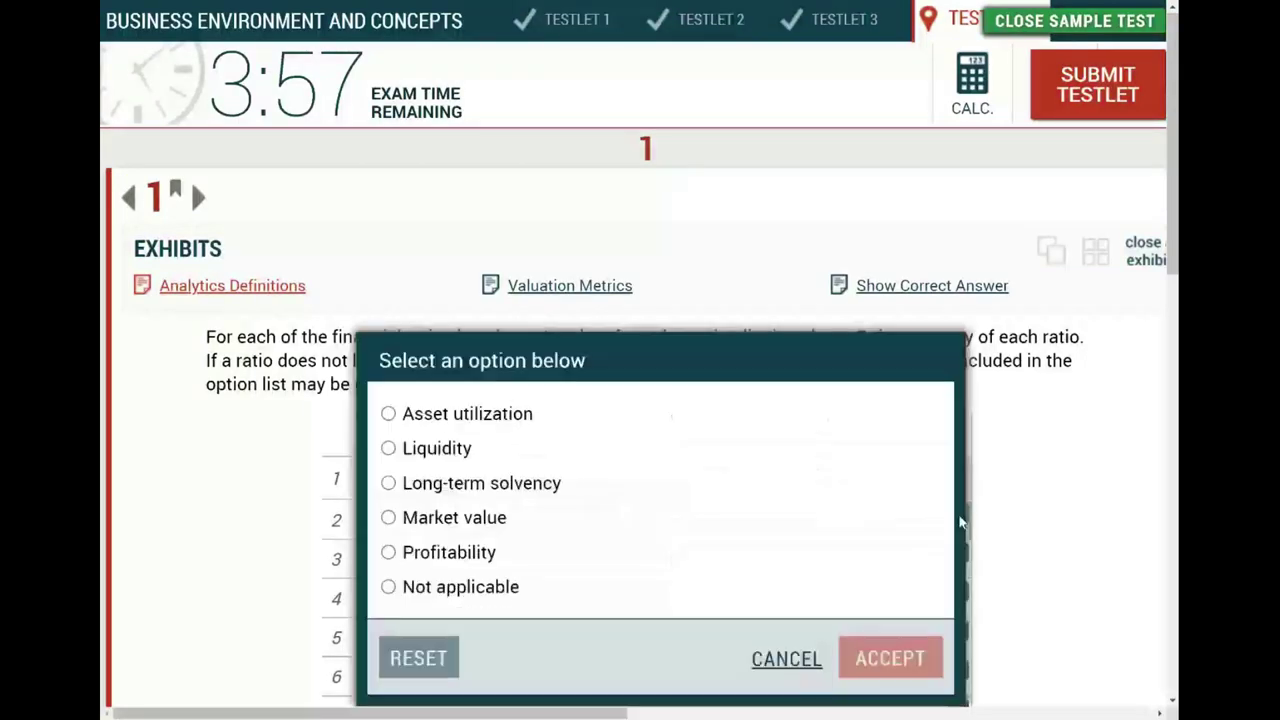
click(778, 656)
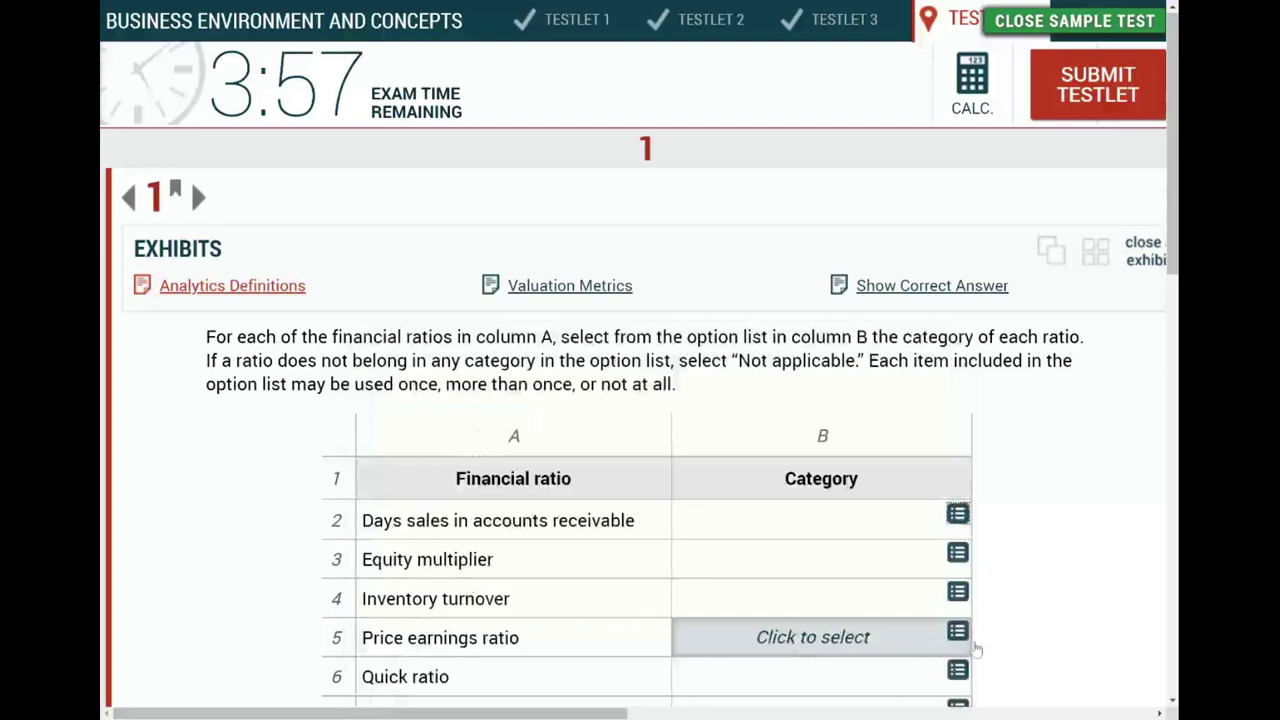
Step: Read the Task 1 introduction about categorizing Kettle Corp.'s financial ratios, down to the ratio table
scroll(980, 634, up, 3)
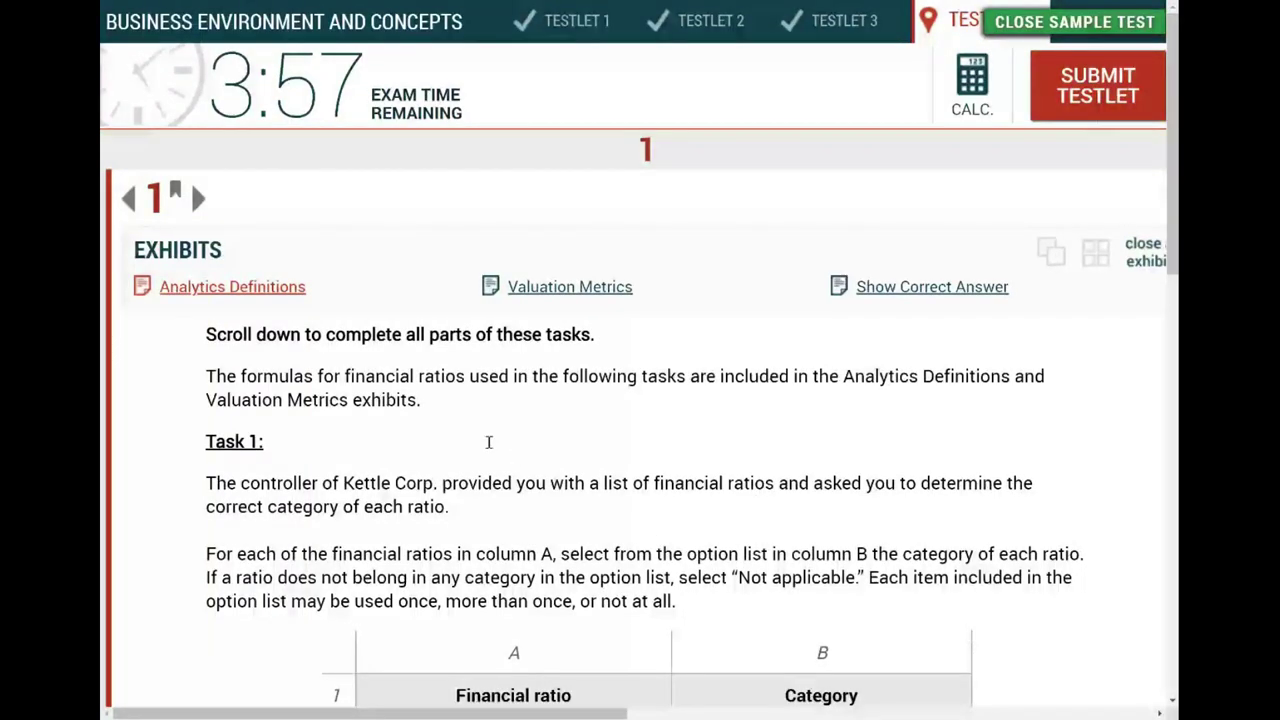
drag(207, 441, 268, 446)
click(345, 507)
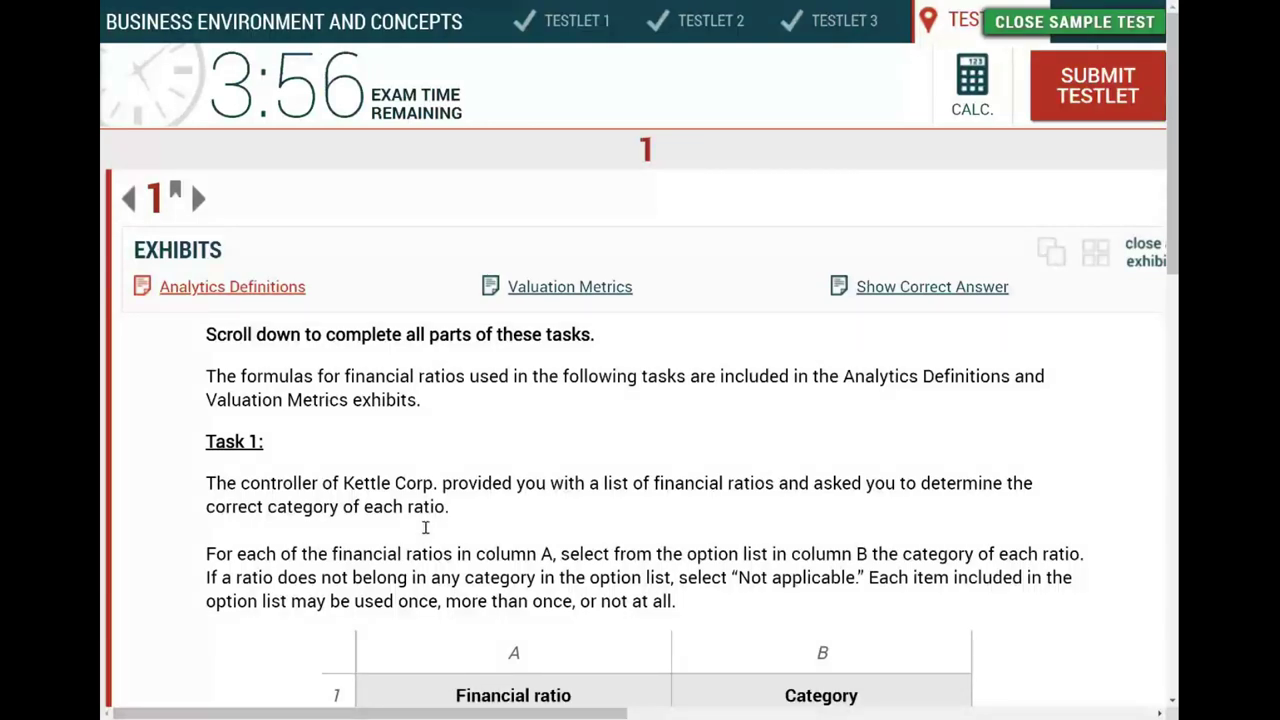
scroll(425, 527, down, 1)
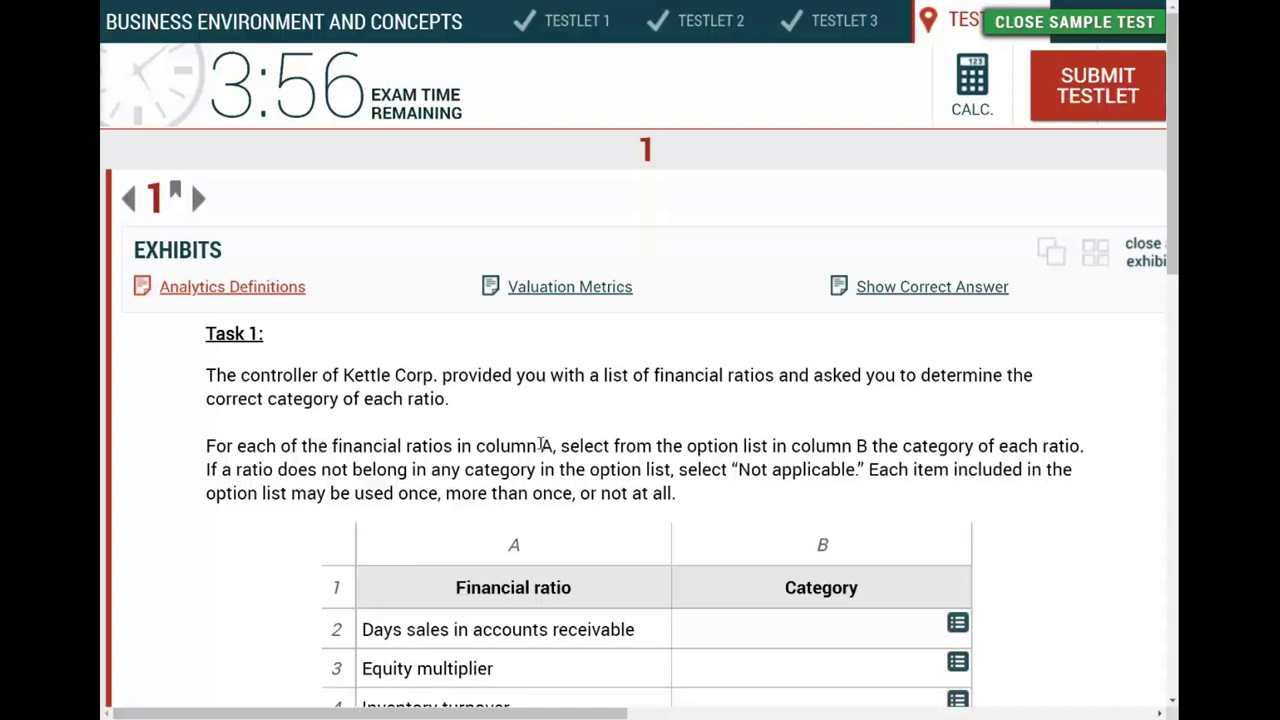
scroll(541, 445, down, 1)
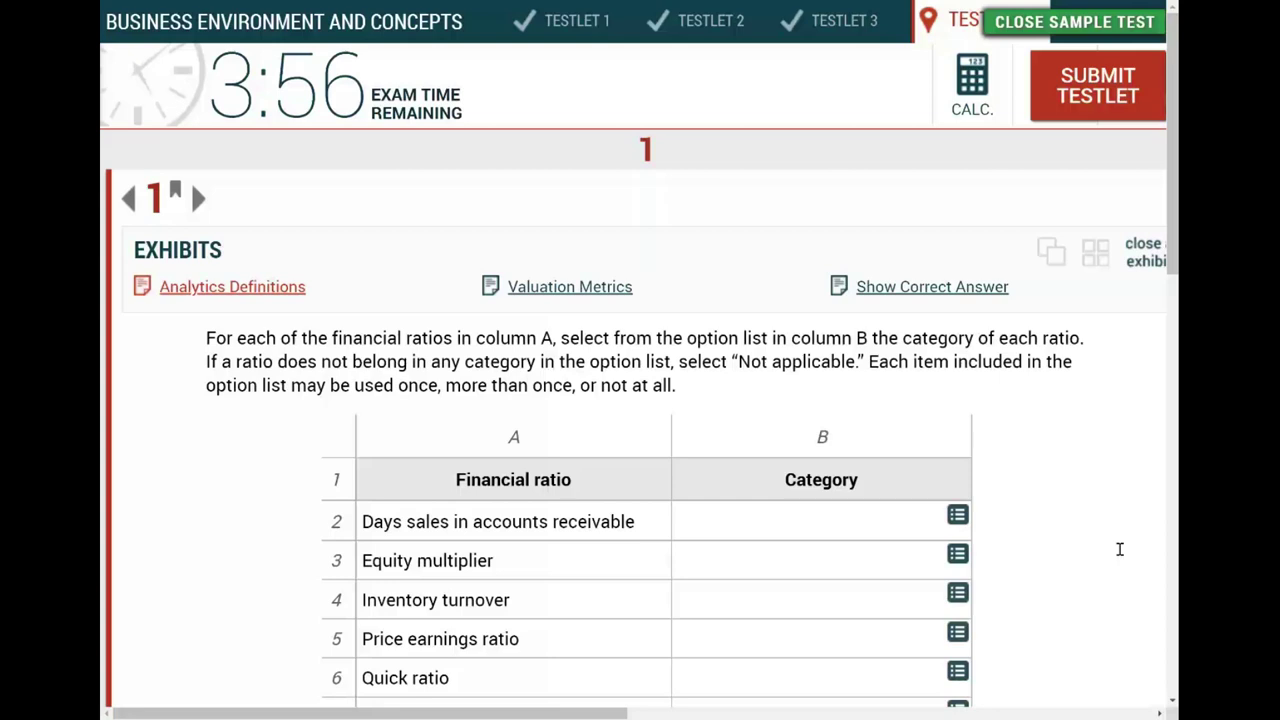
Step: Read the instructions on matching column A ratios to column B categories and on when to select "Not applicable."
drag(237, 340, 433, 340)
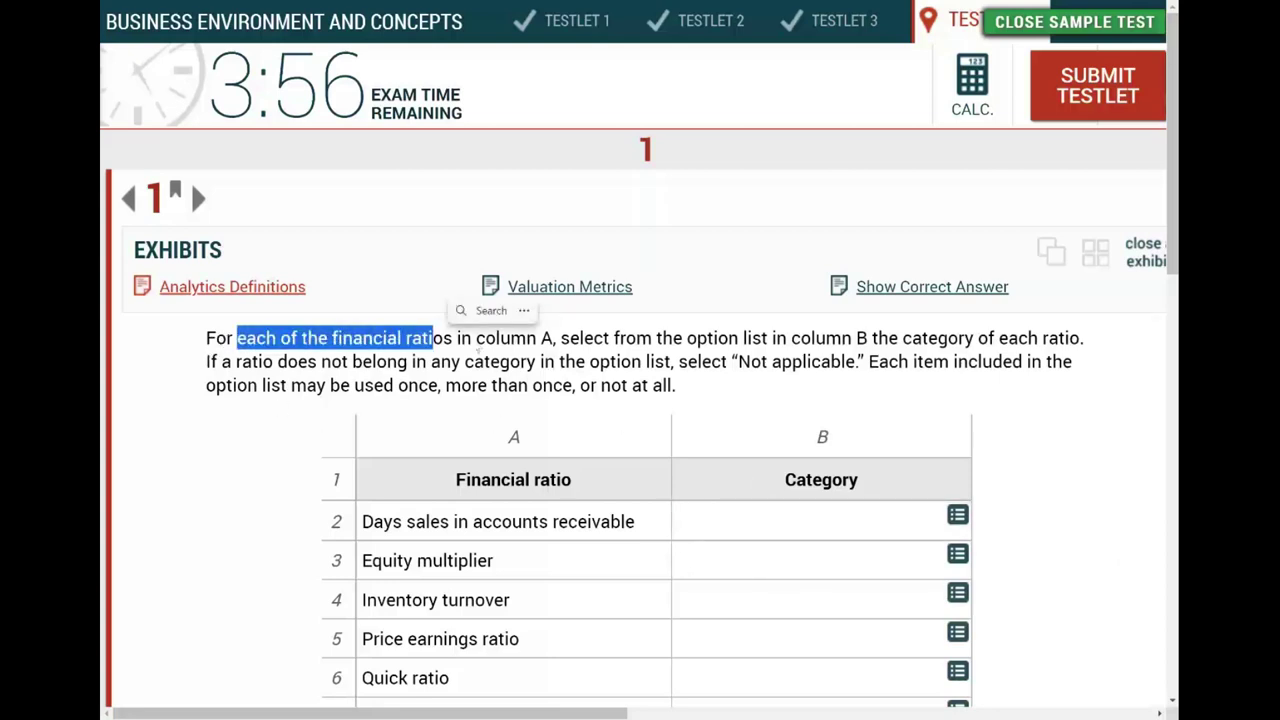
double_click(505, 338)
click(525, 440)
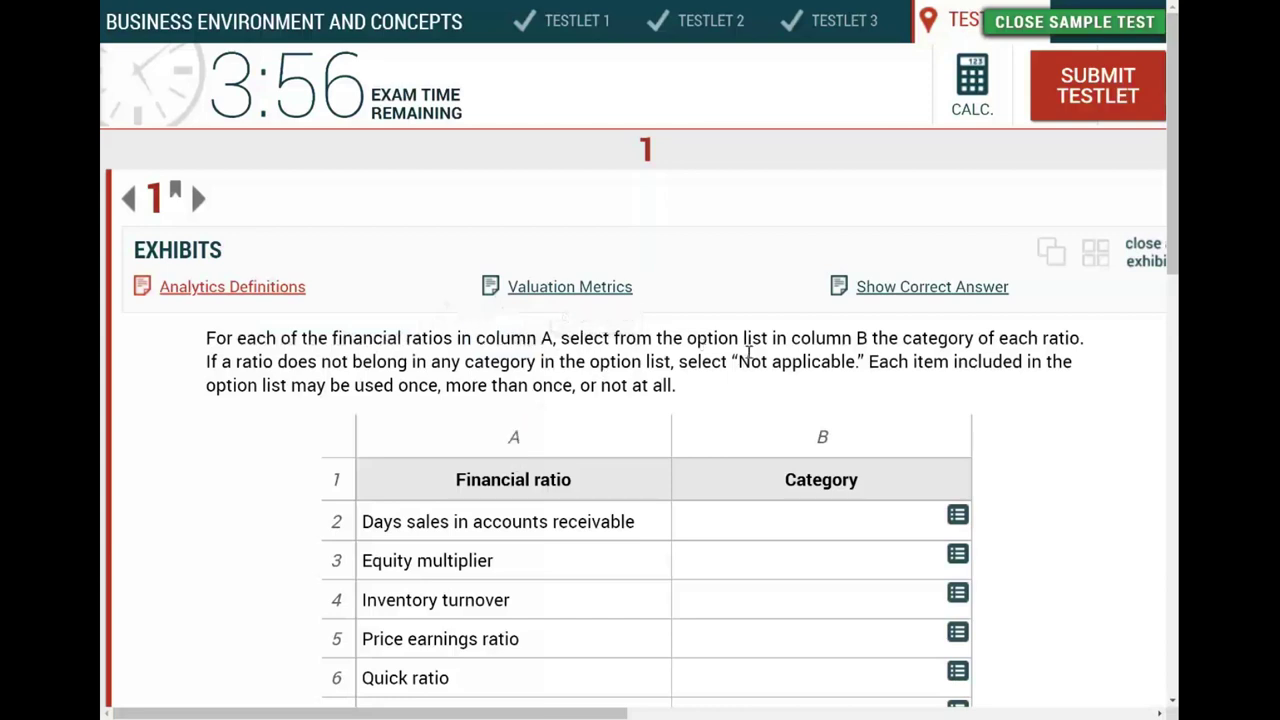
drag(794, 340, 843, 341)
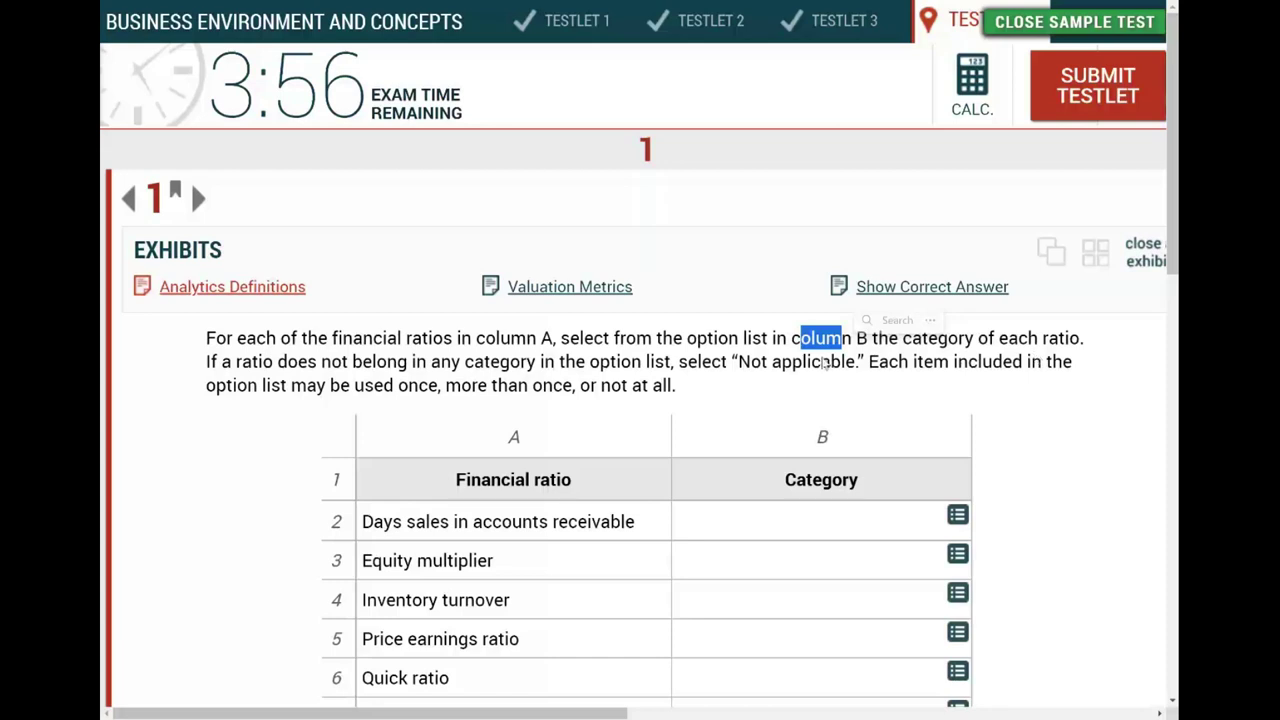
drag(210, 368, 408, 368)
click(575, 371)
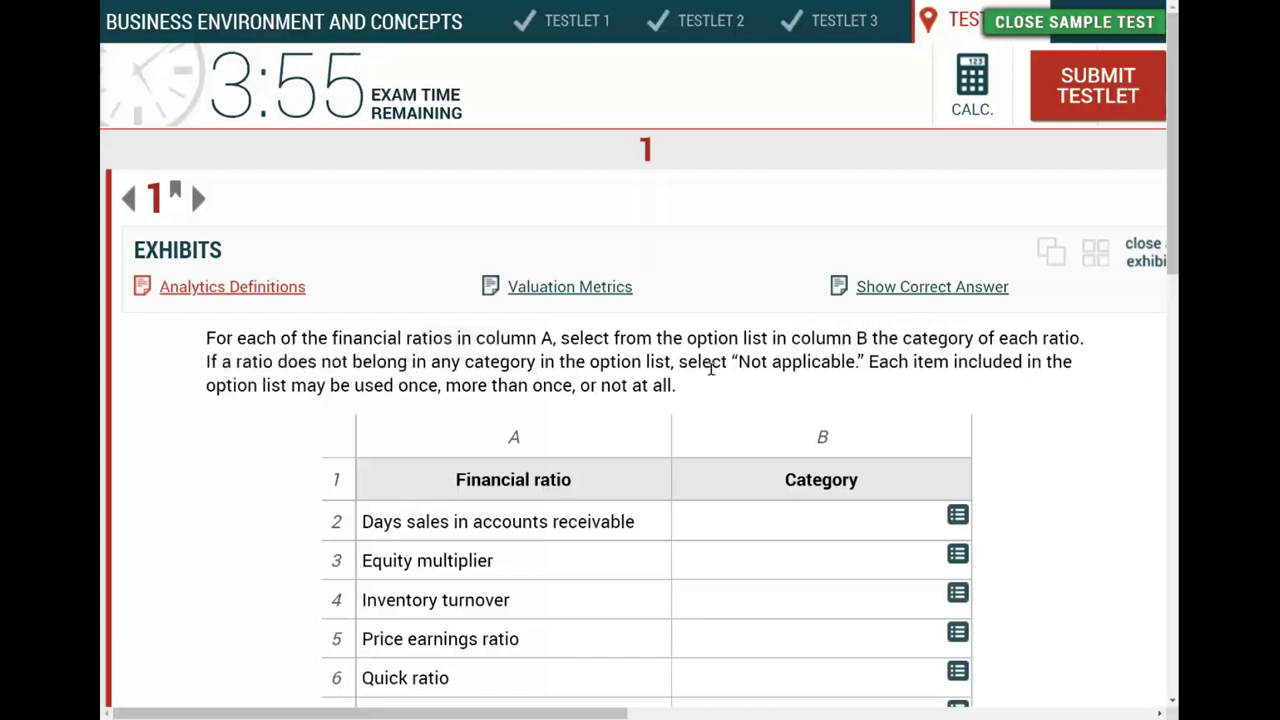
drag(720, 366, 738, 366)
Step: Compare the category choices for Days sales in accounts receivable with the listed ratios, leaving the answer blank
click(958, 515)
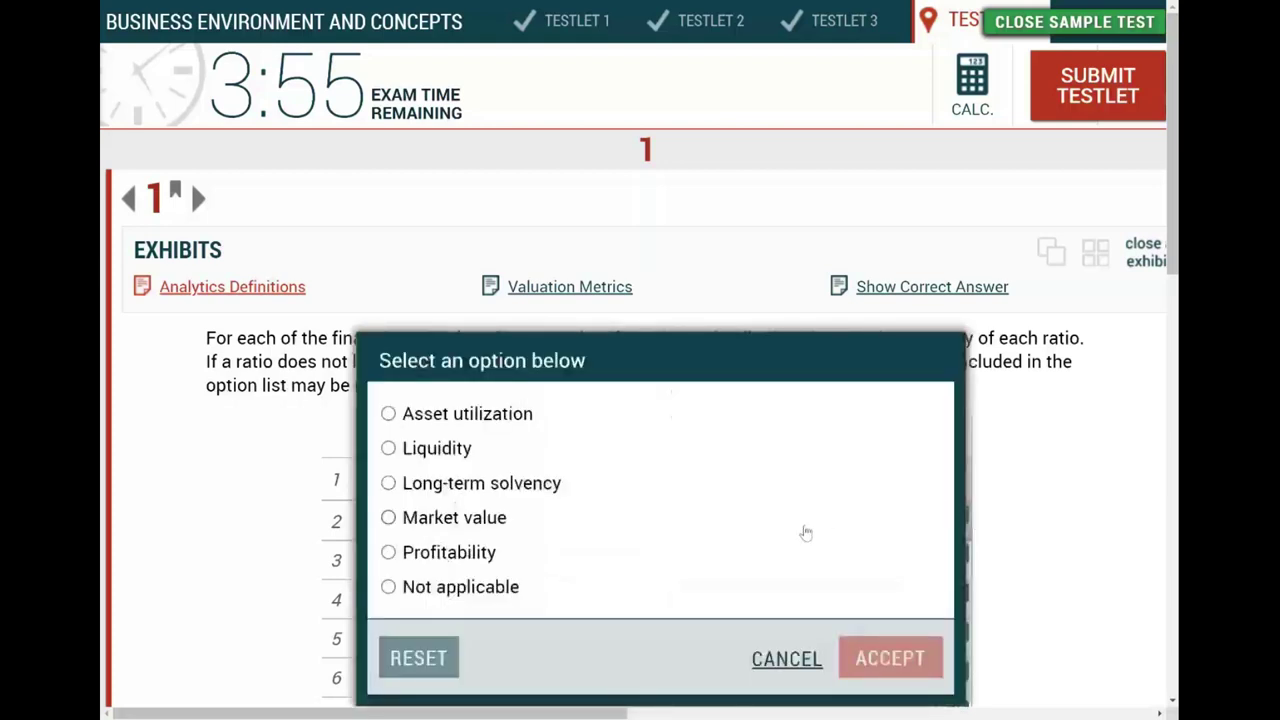
click(775, 668)
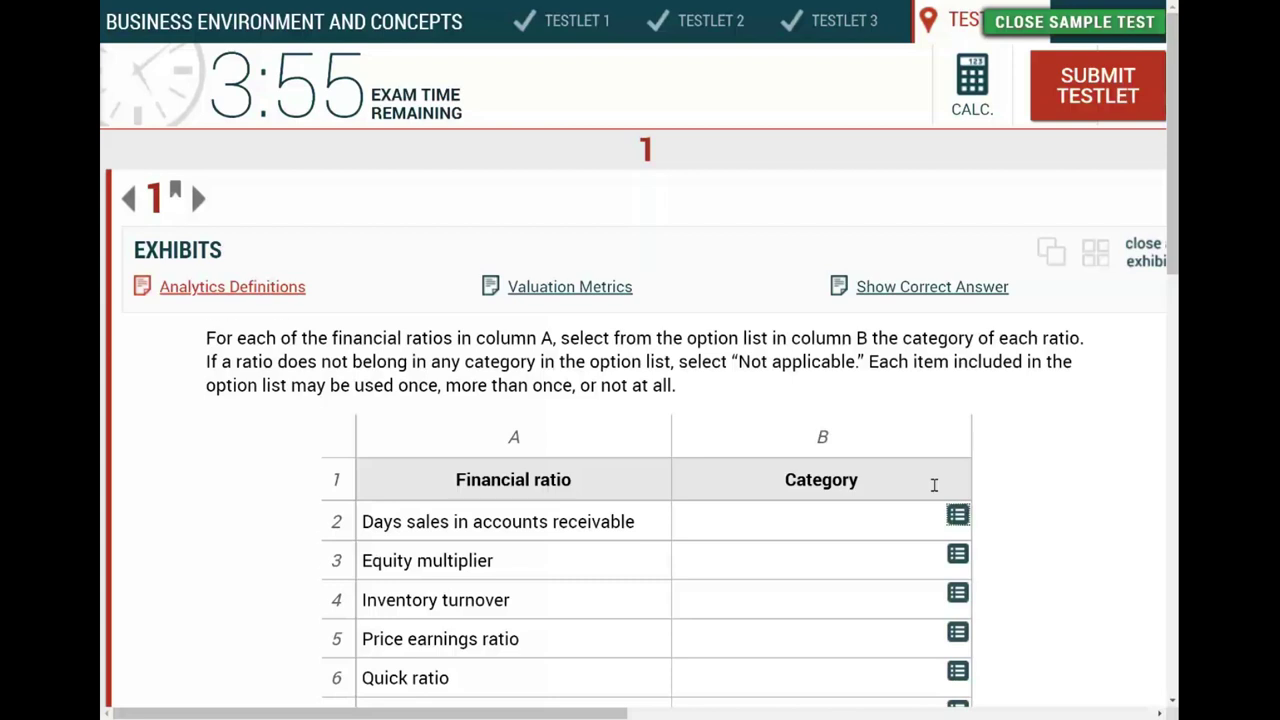
scroll(934, 485, down, 2)
scroll(934, 490, up, 2)
click(960, 525)
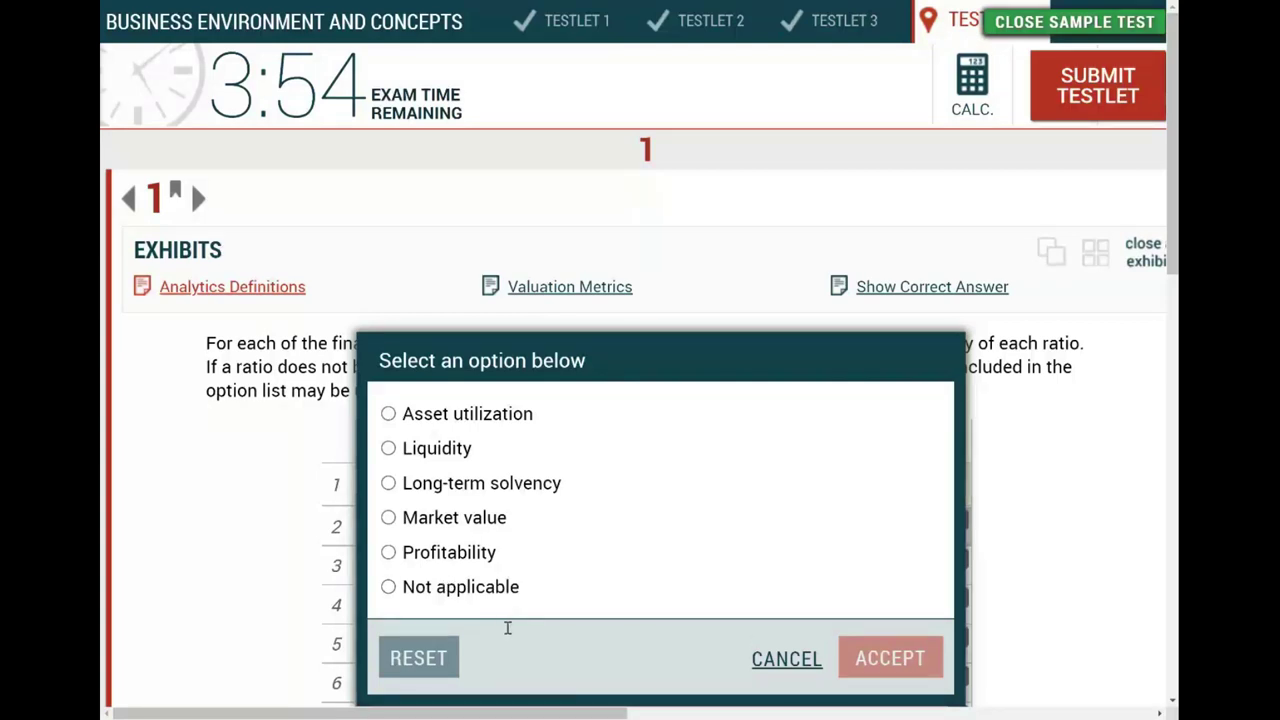
click(786, 659)
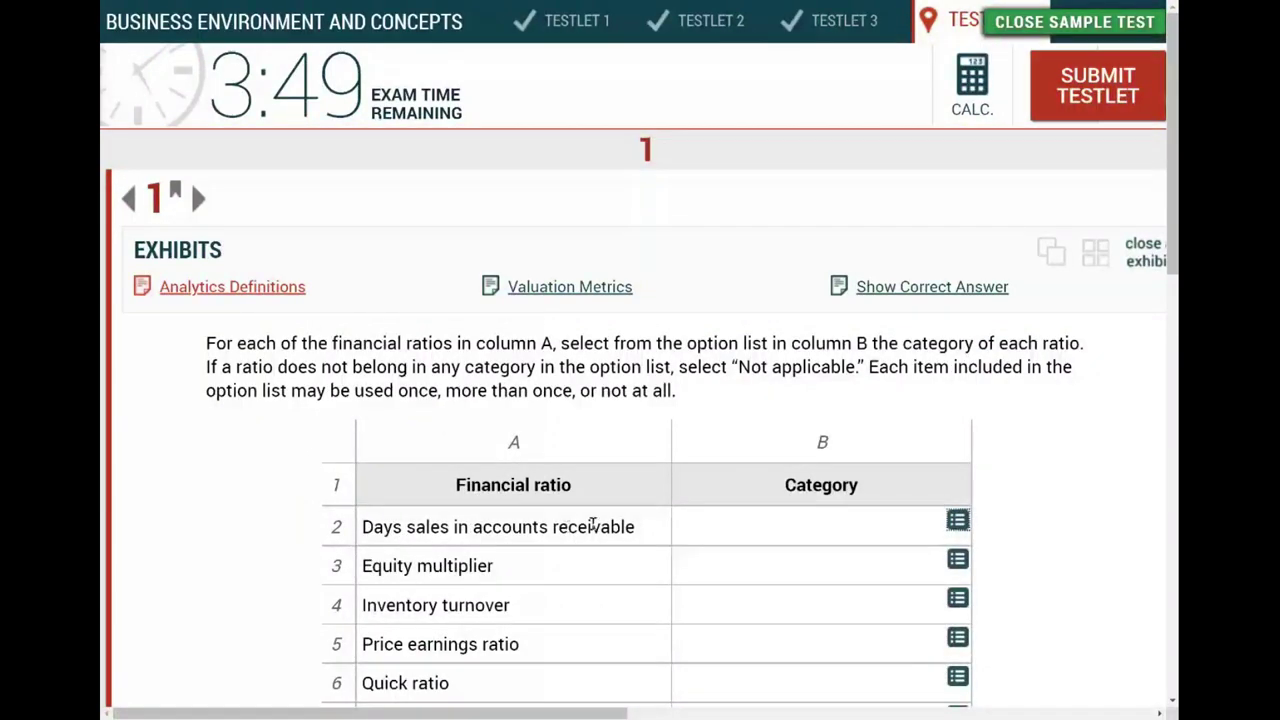
Step: Set the category of Days sales in accounts receivable to Asset utilization
click(957, 521)
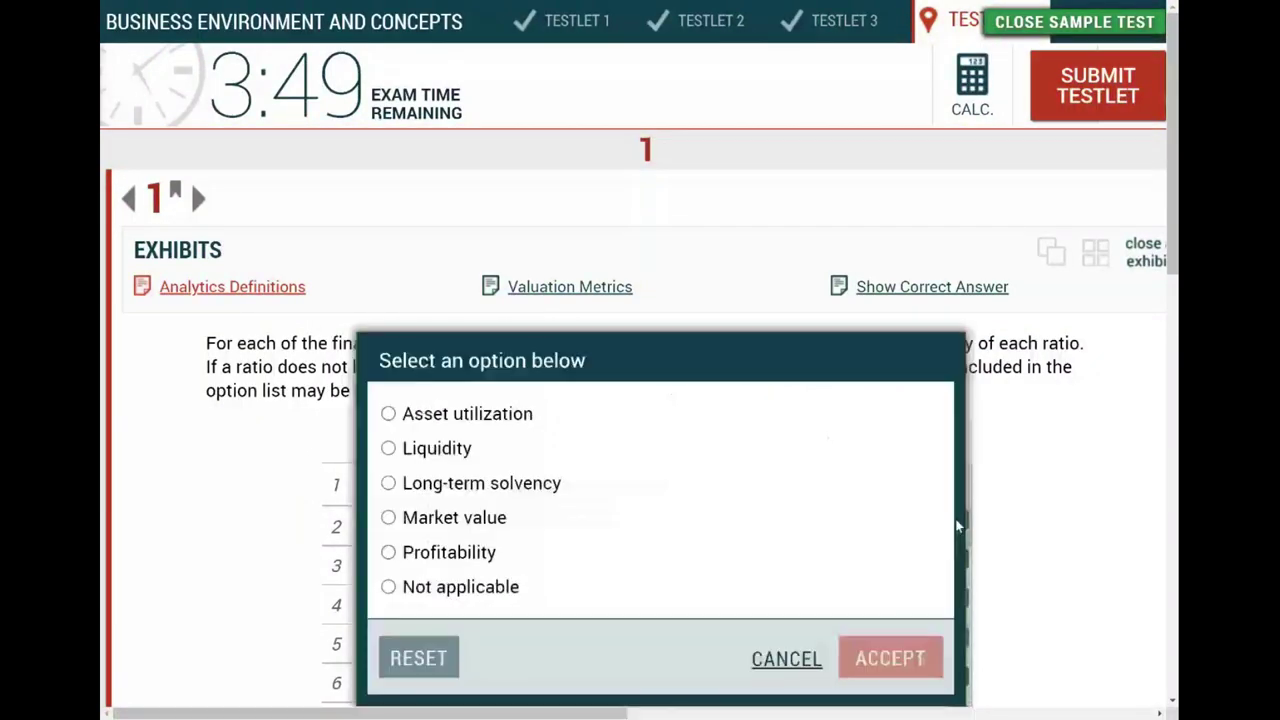
click(388, 414)
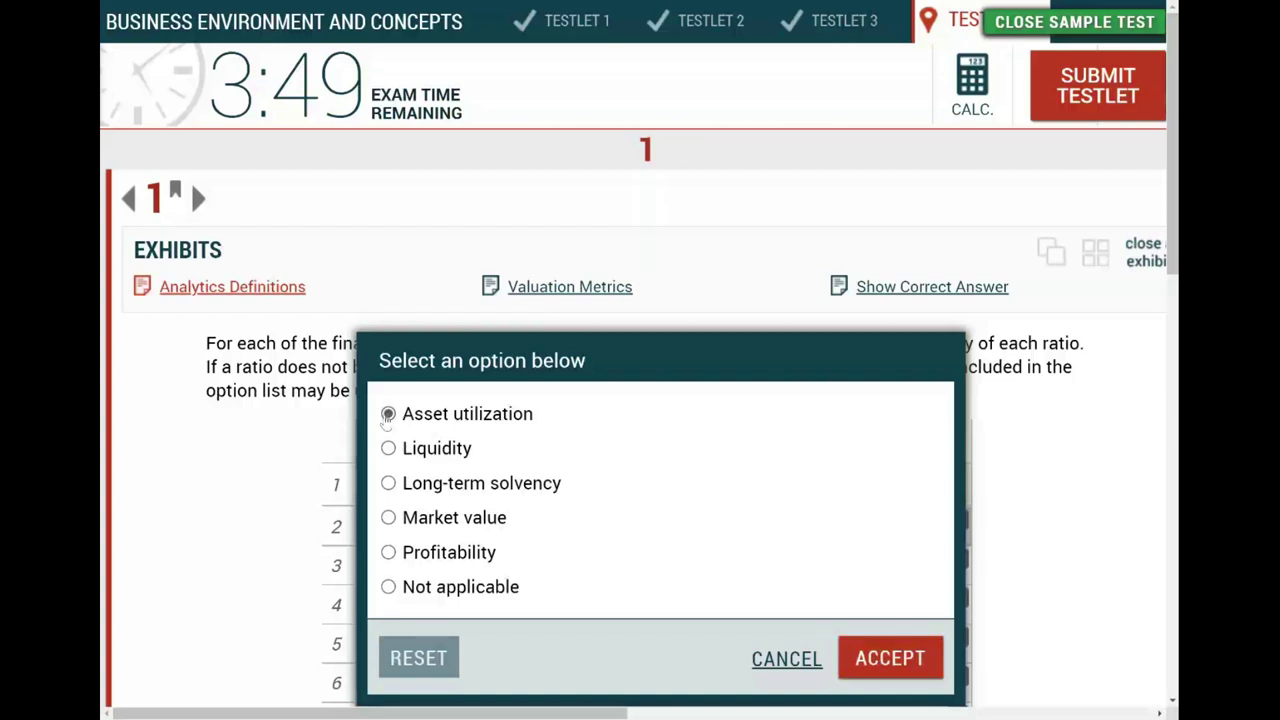
click(893, 660)
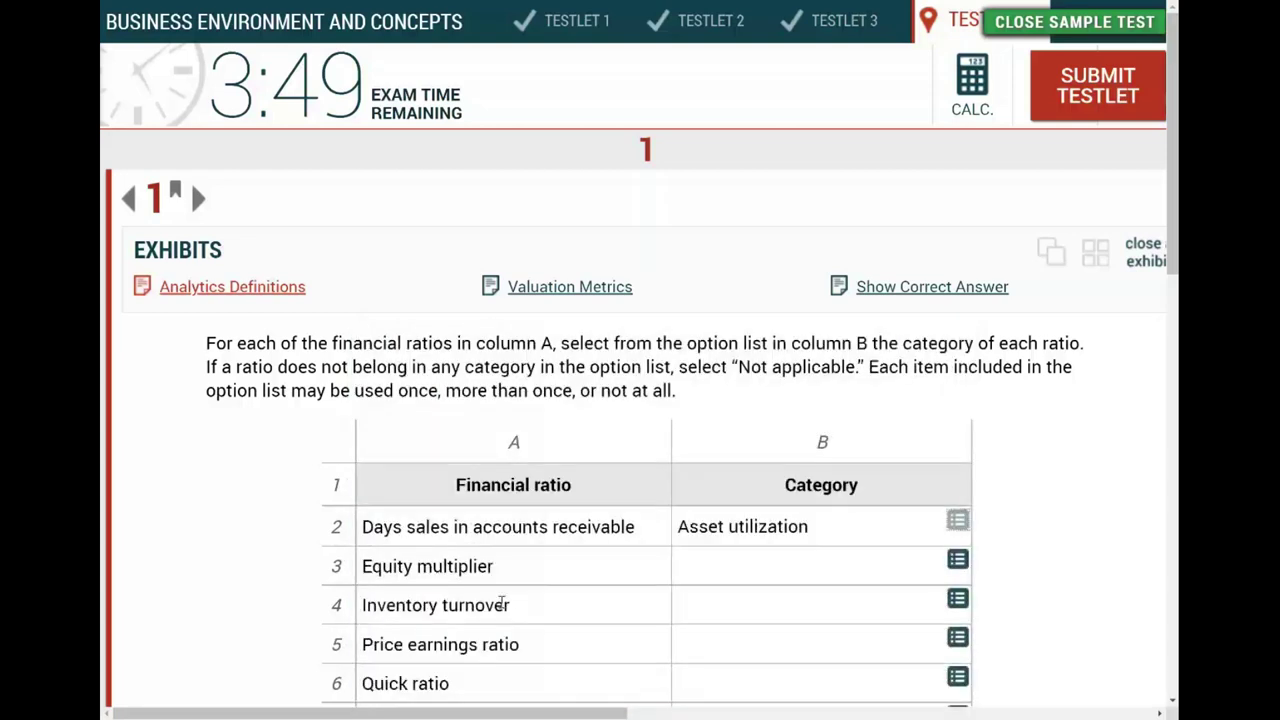
Step: Examine the category options for Equity multiplier beside the ratio table and cancel without selecting one
click(956, 558)
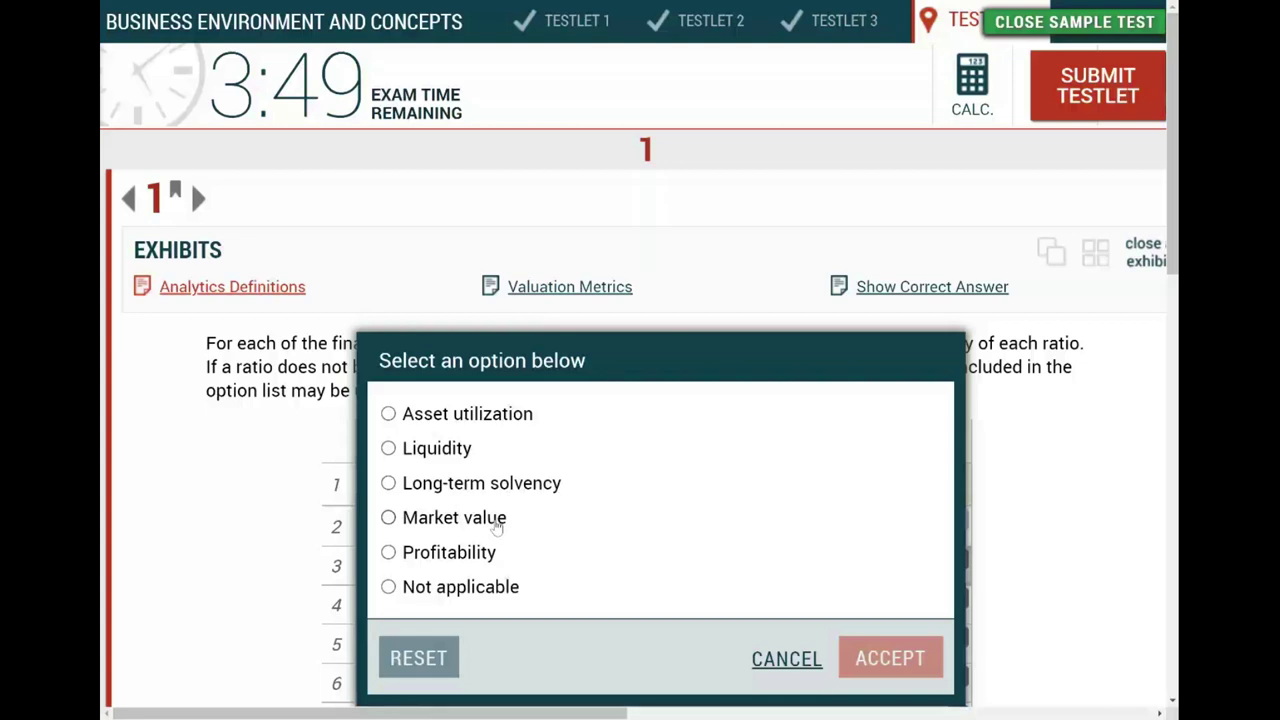
drag(657, 346, 810, 321)
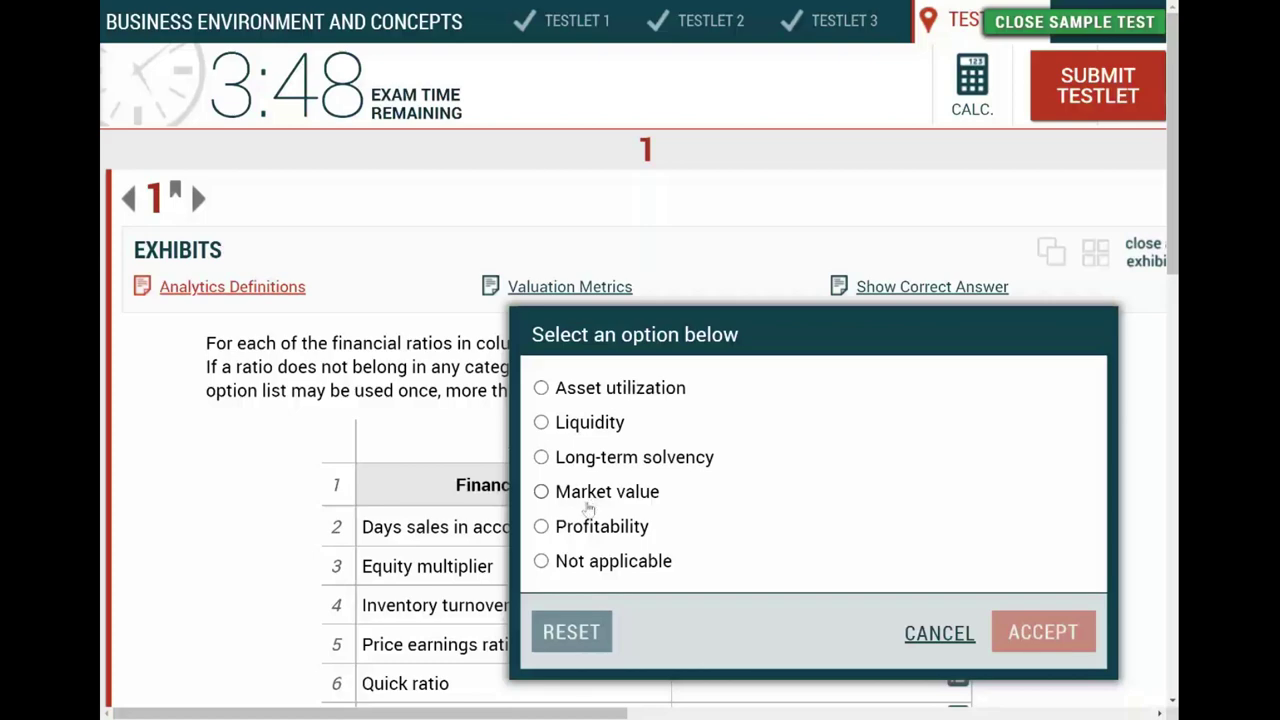
click(910, 638)
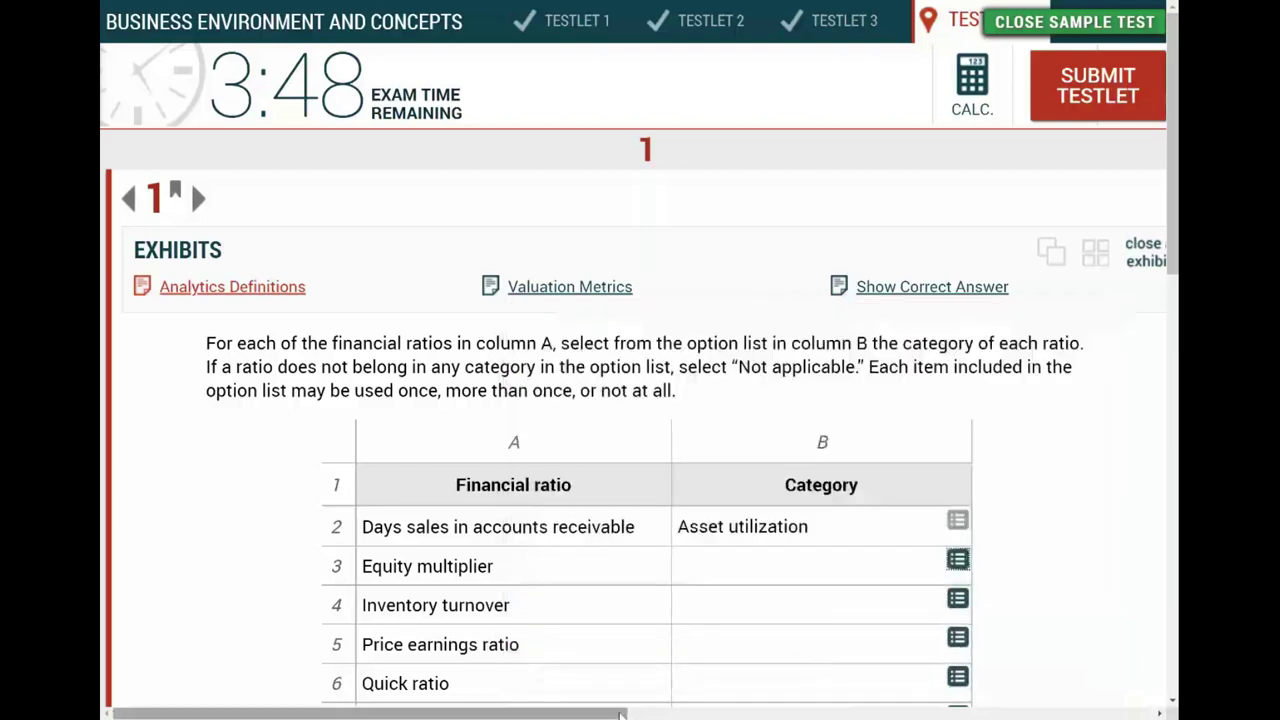
Step: Find the Equity multiplier formula in the Analytics Definitions exhibit, highlight "Total assets ÷ Total equity" and copy it
click(700, 714)
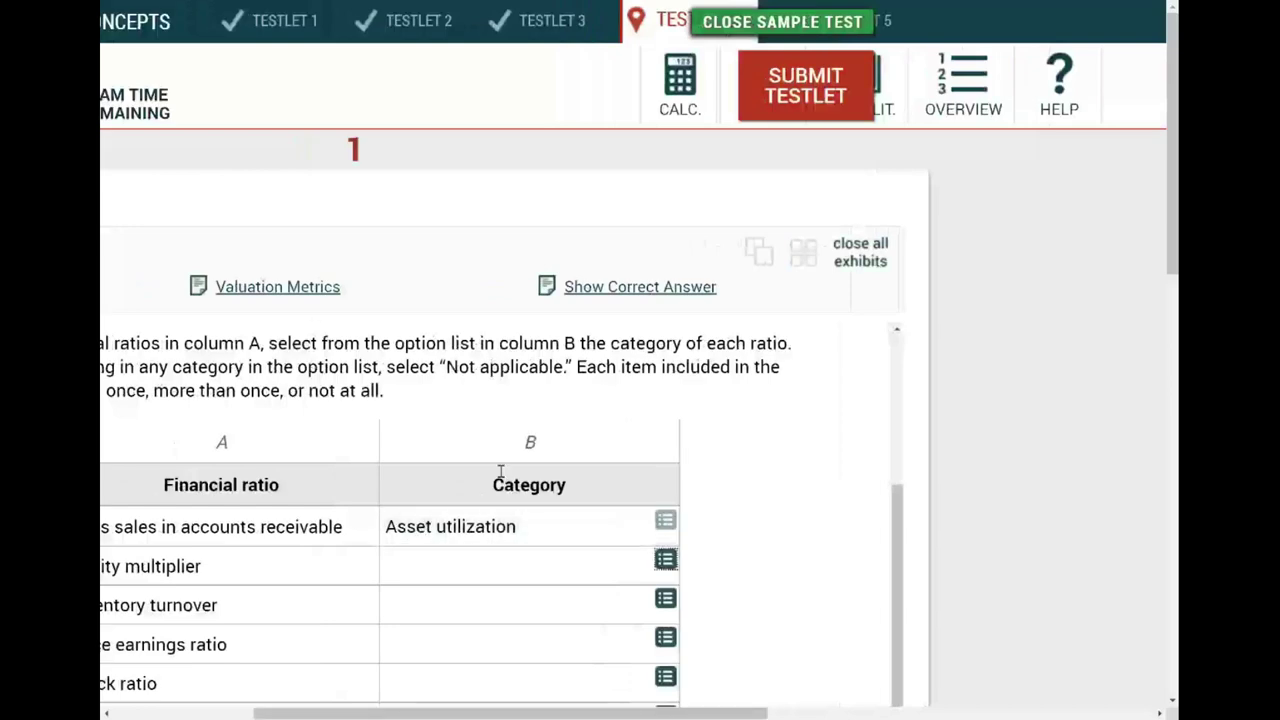
drag(705, 714, 564, 714)
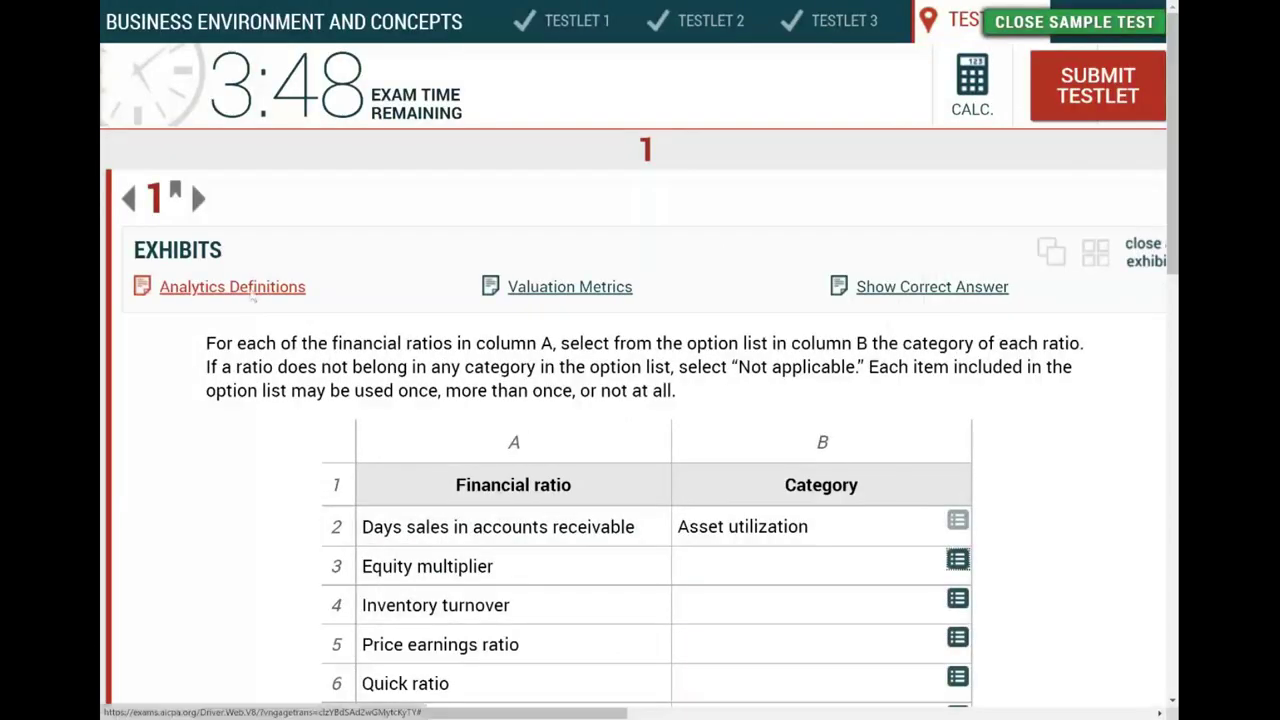
drag(552, 712, 802, 690)
scroll(820, 589, down, 3)
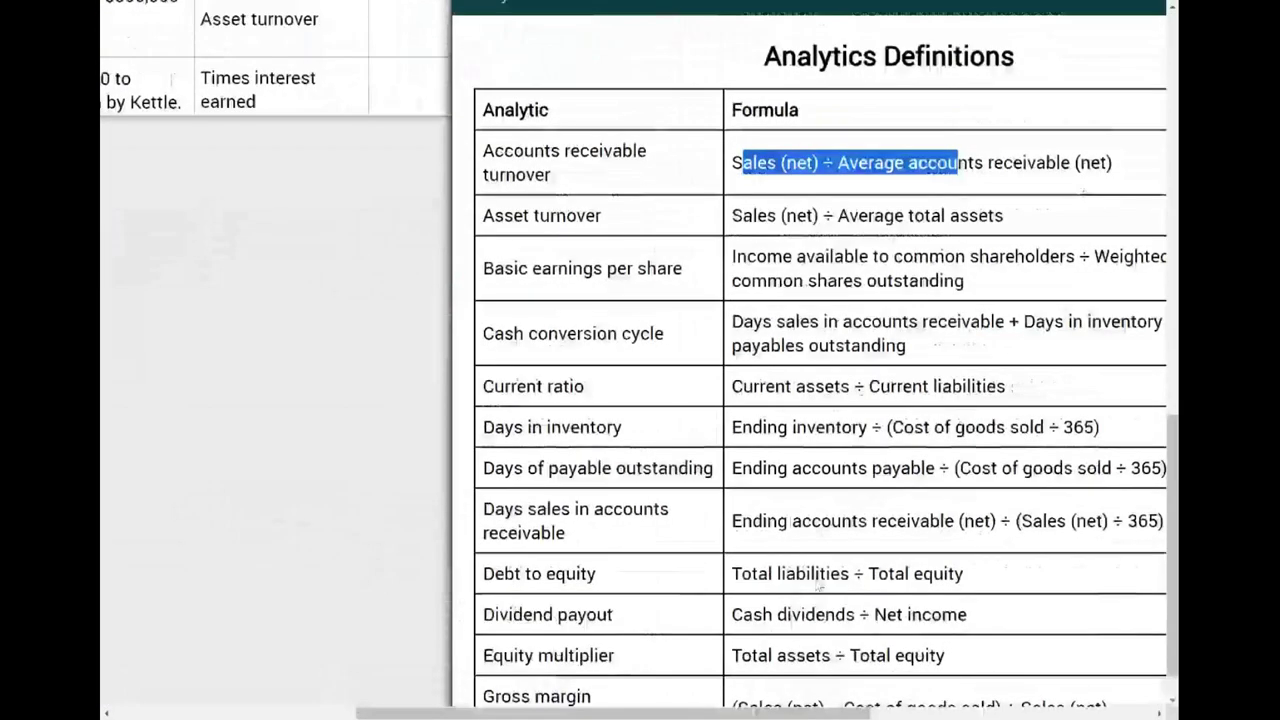
scroll(818, 585, up, 2)
scroll(720, 530, down, 2)
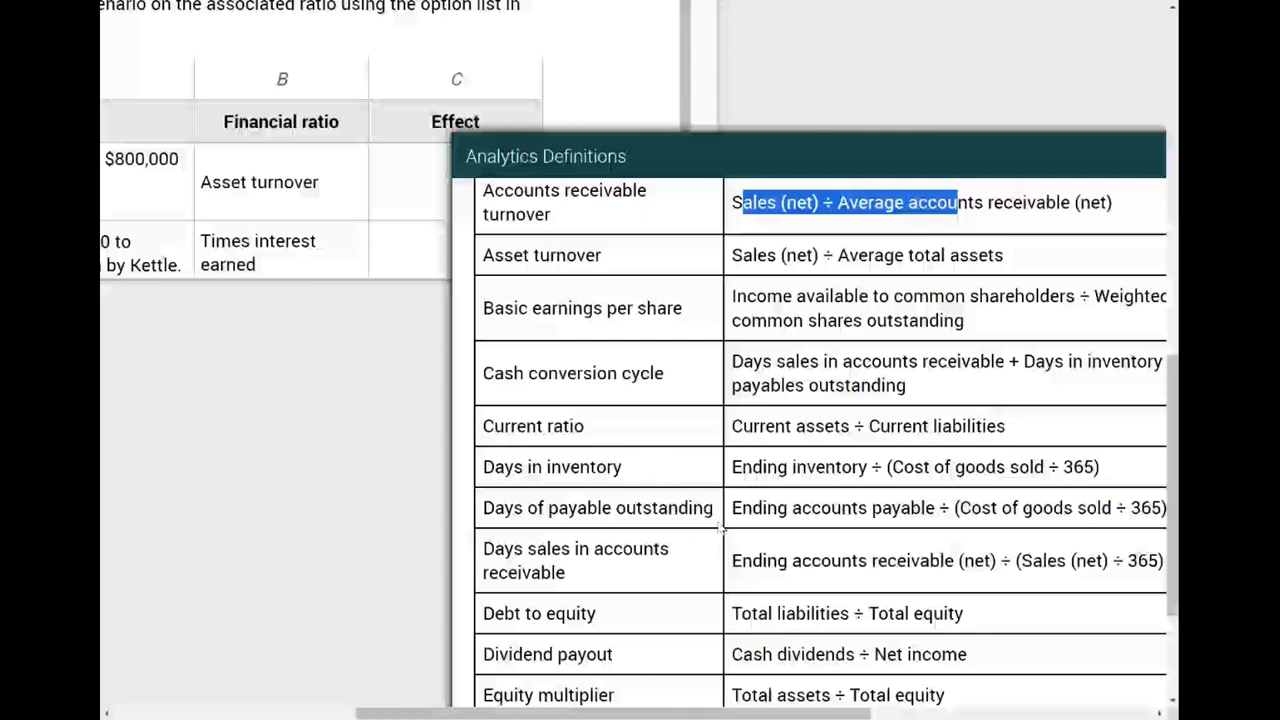
scroll(720, 530, down, 2)
drag(730, 494, 958, 500)
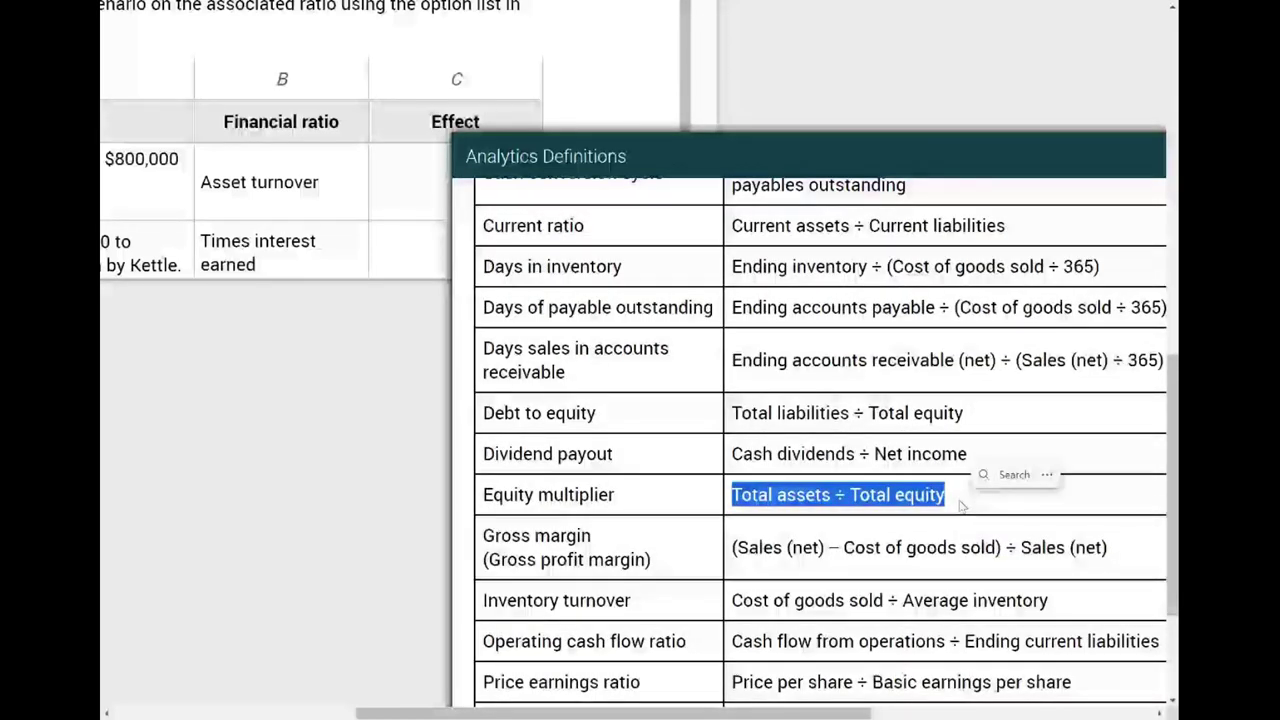
key(ctrl+c)
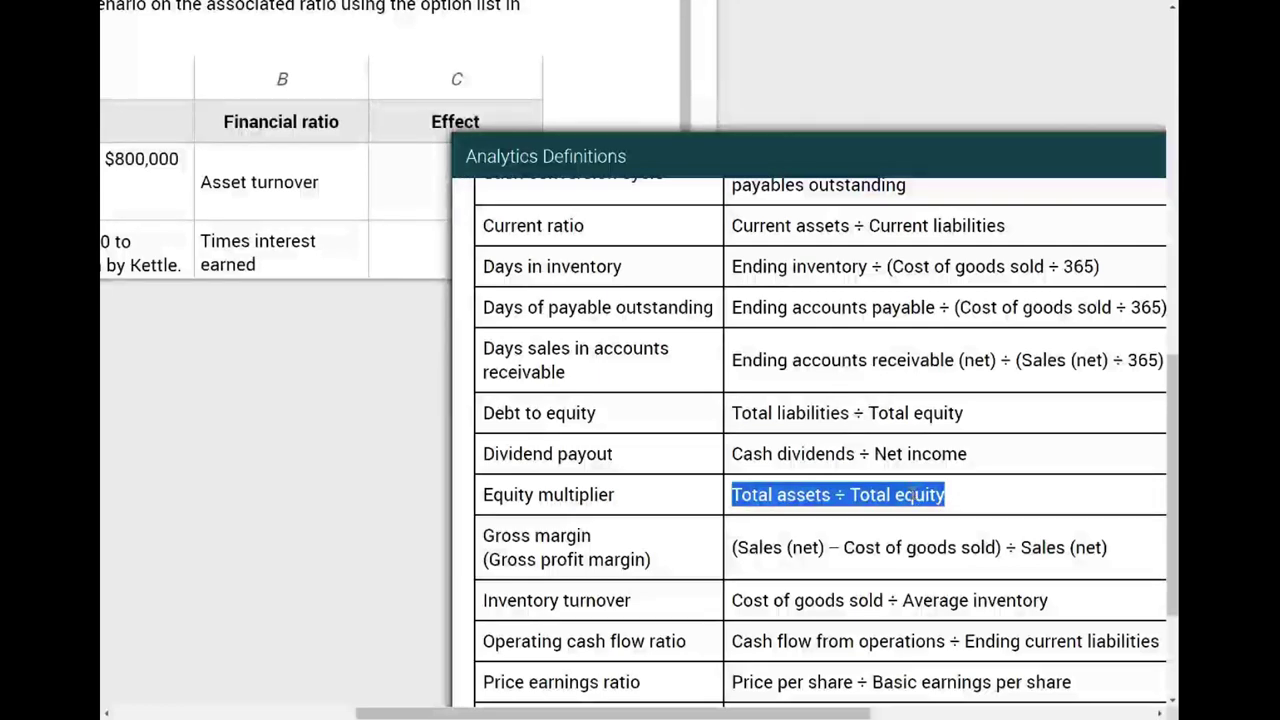
Step: Review the category options for Equity multiplier once more and dismiss them without choosing one
scroll(372, 498, up, 1)
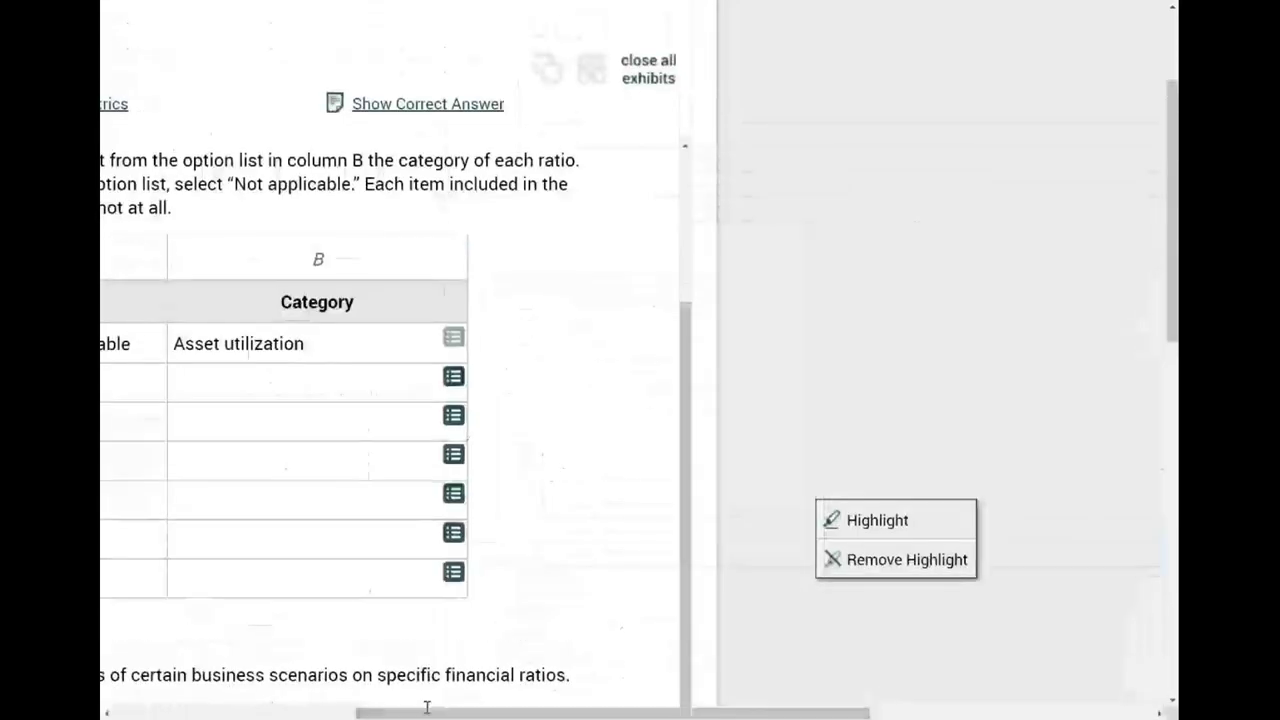
drag(423, 706, 247, 706)
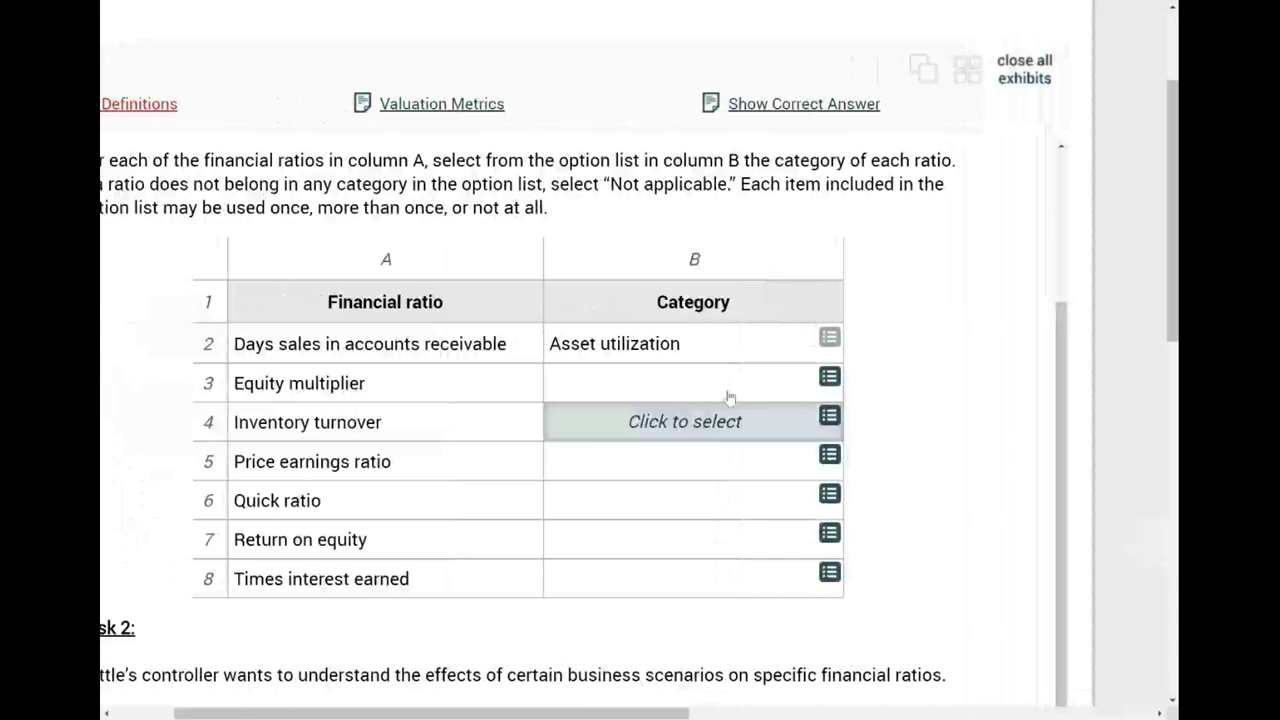
click(829, 376)
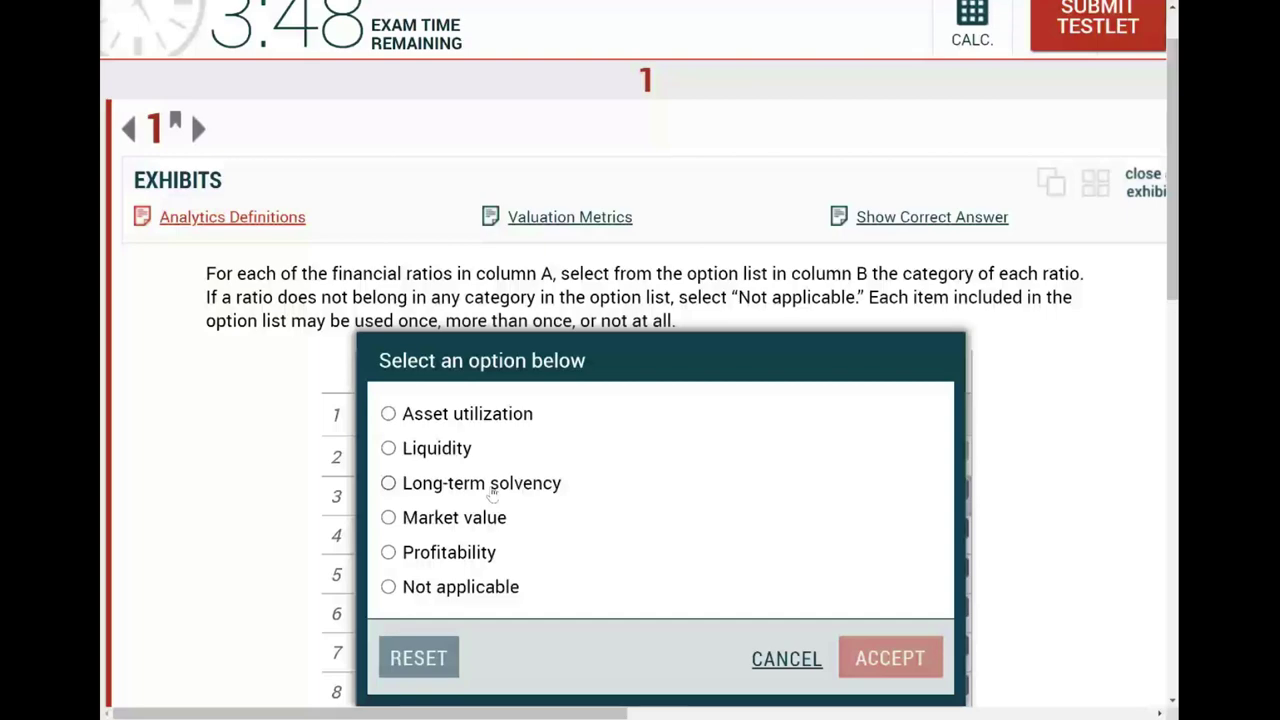
click(787, 658)
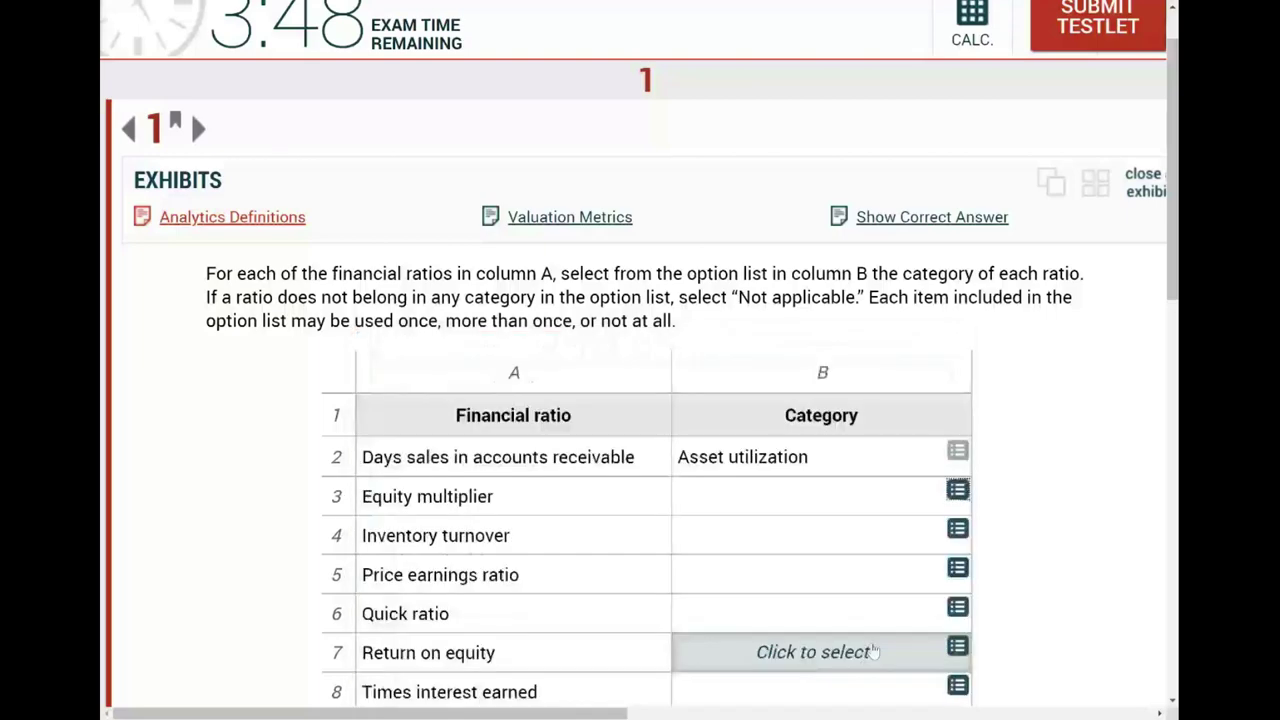
Step: Examine the Equity multiplier formula in the Analytics Definitions exhibit, marking its total assets and total equity terms
scroll(872, 646, down, 5)
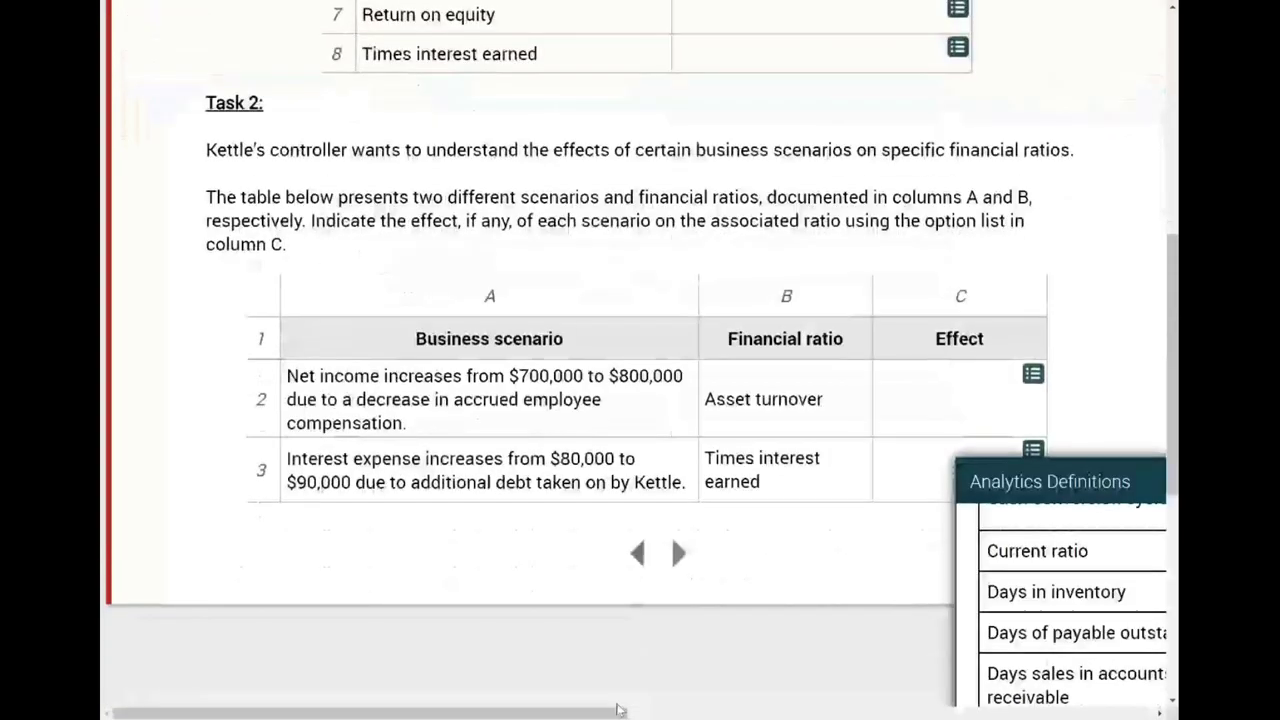
scroll(918, 600, down, 4)
drag(598, 713, 775, 713)
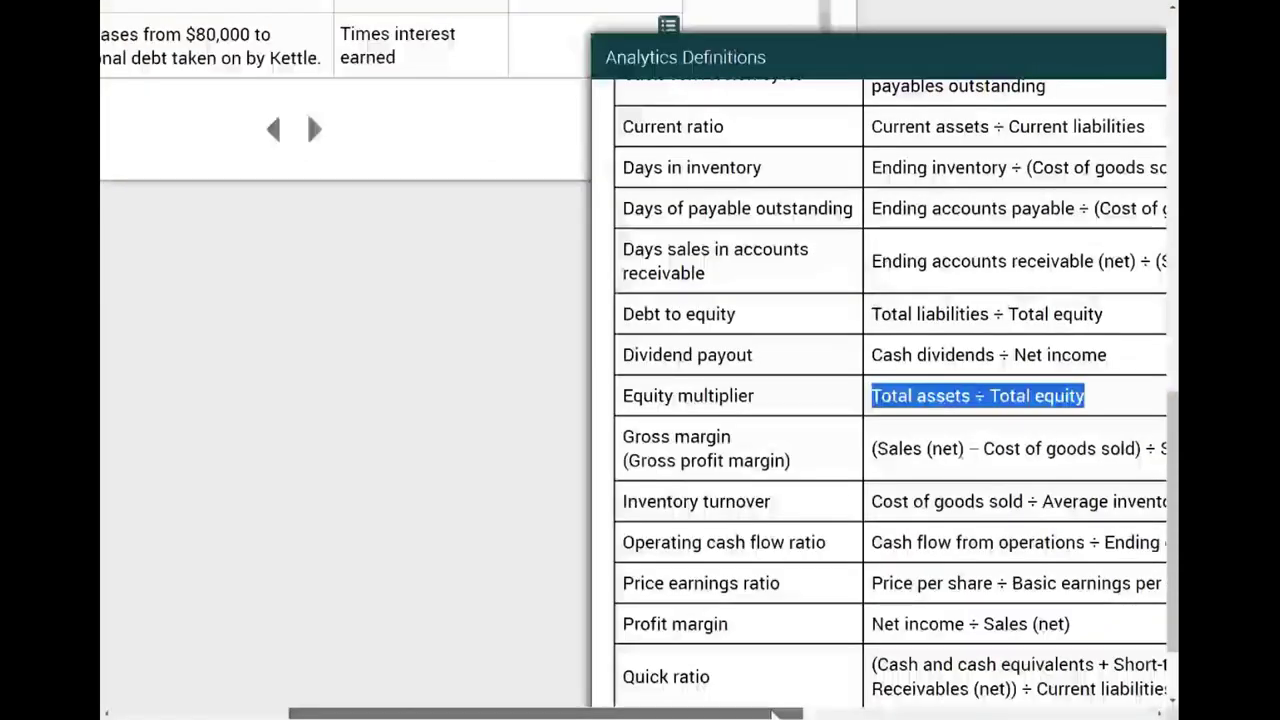
drag(775, 713, 880, 713)
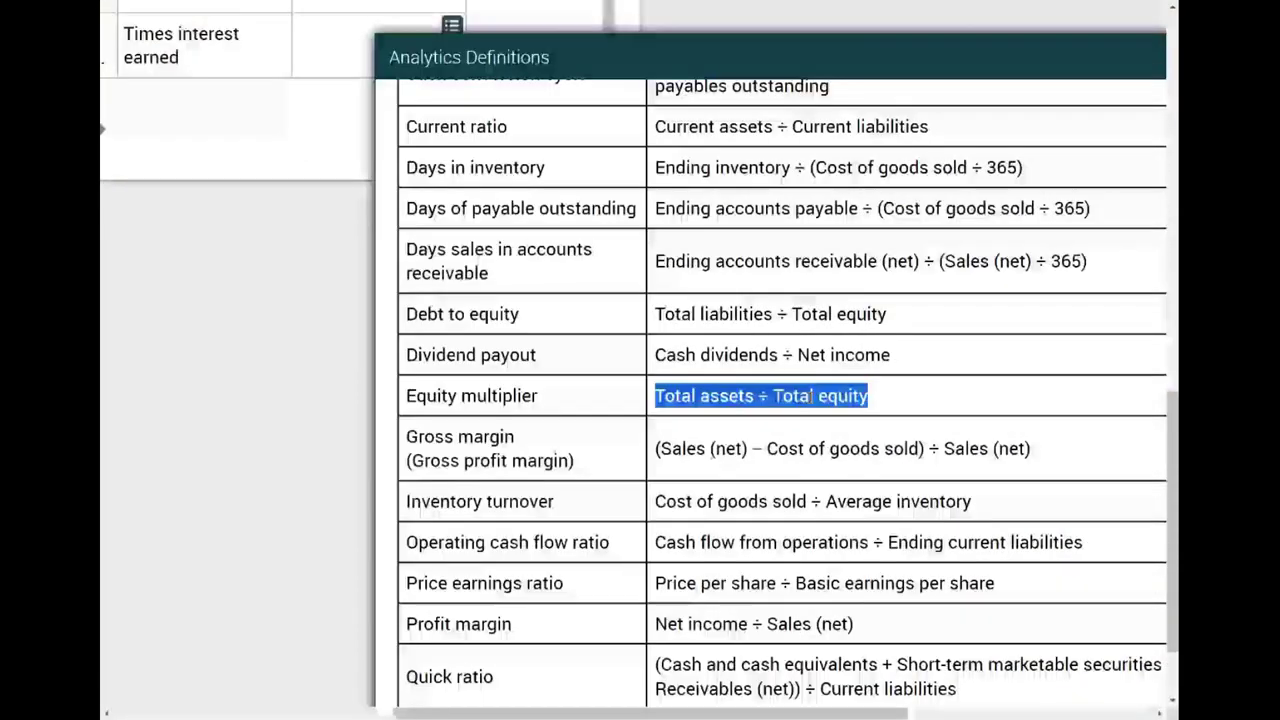
click(665, 398)
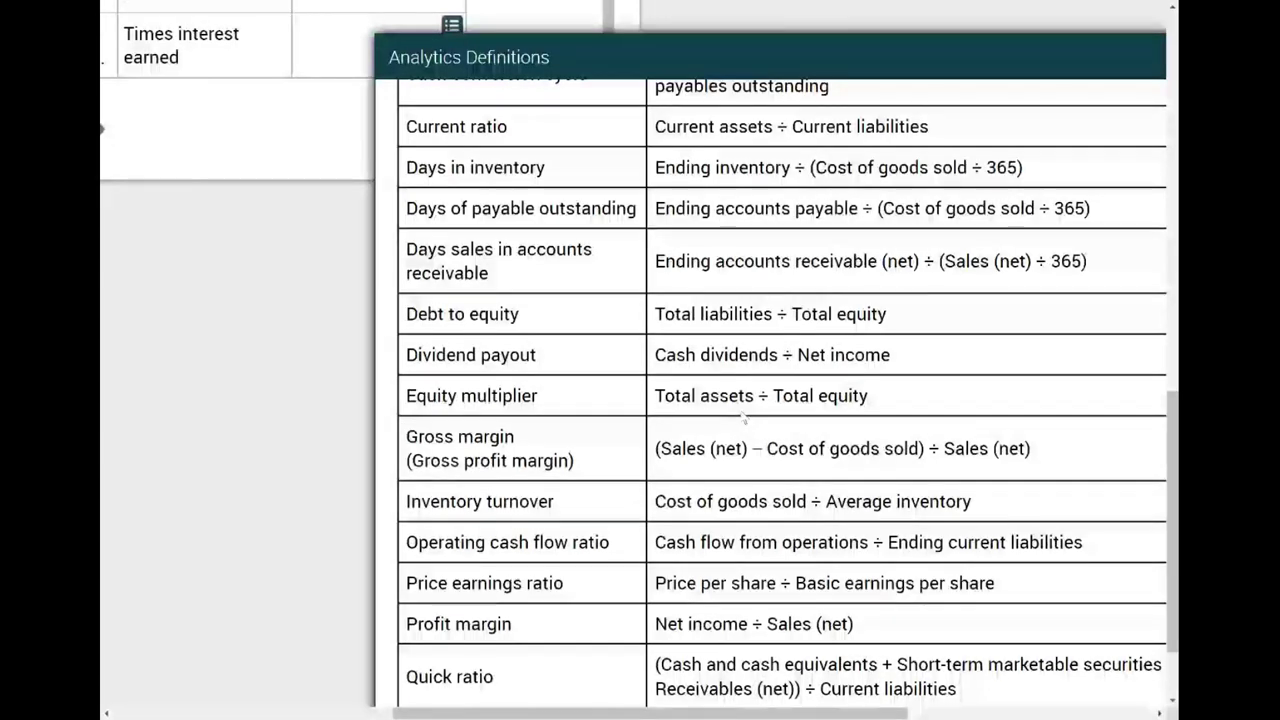
drag(674, 396, 740, 396)
click(843, 400)
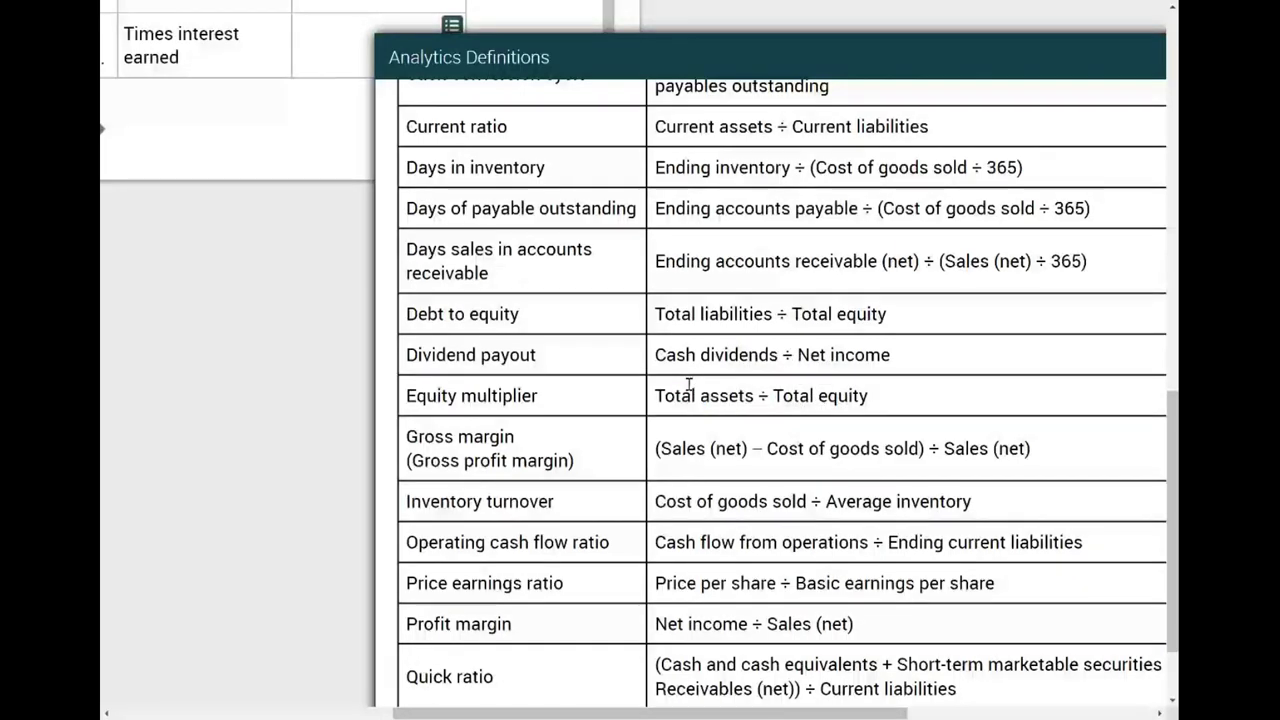
scroll(688, 385, up, 4)
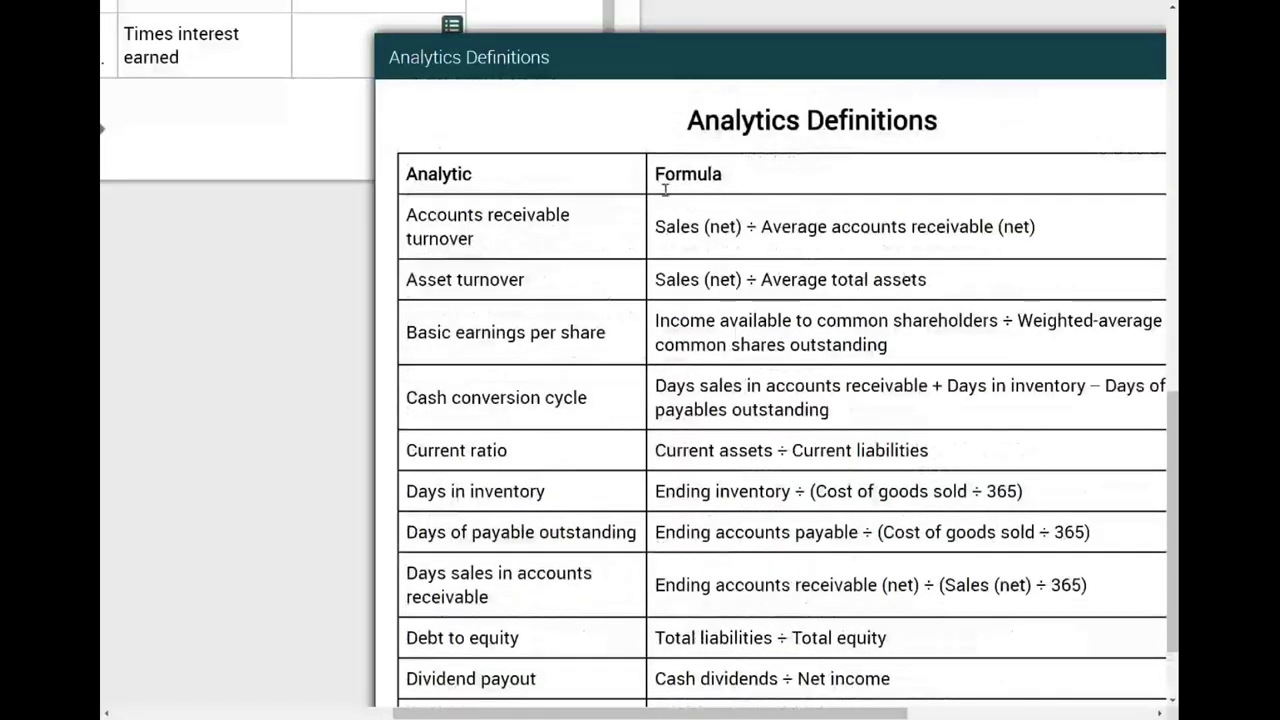
Step: Open the calculator and divide 100 by 20 as an example of the Equity multiplier
scroll(512, 427, up, 5)
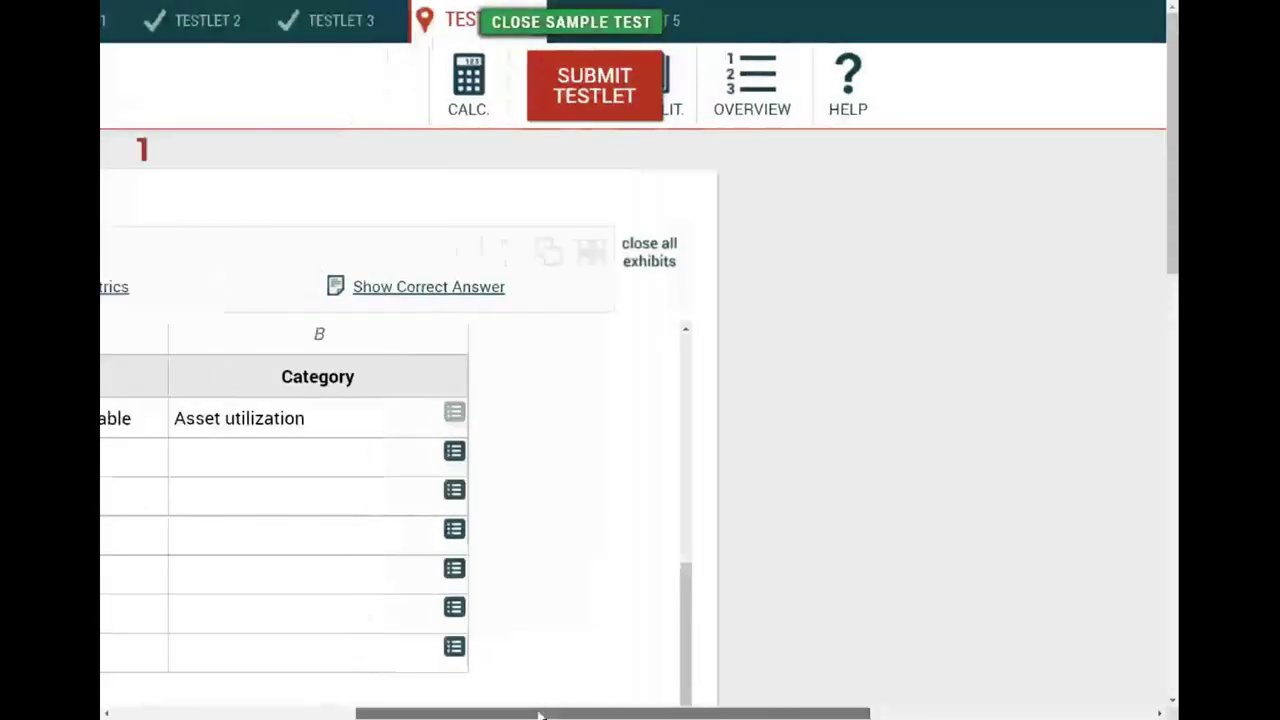
click(709, 90)
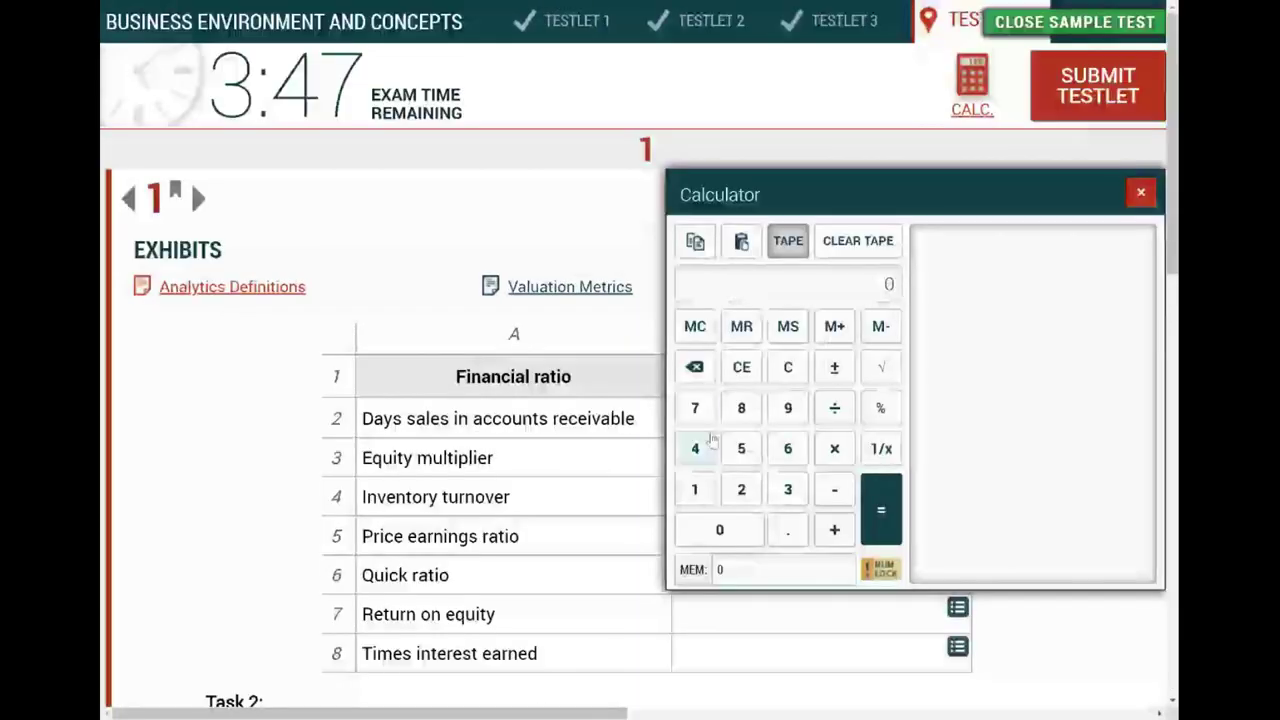
click(694, 489)
double_click(718, 543)
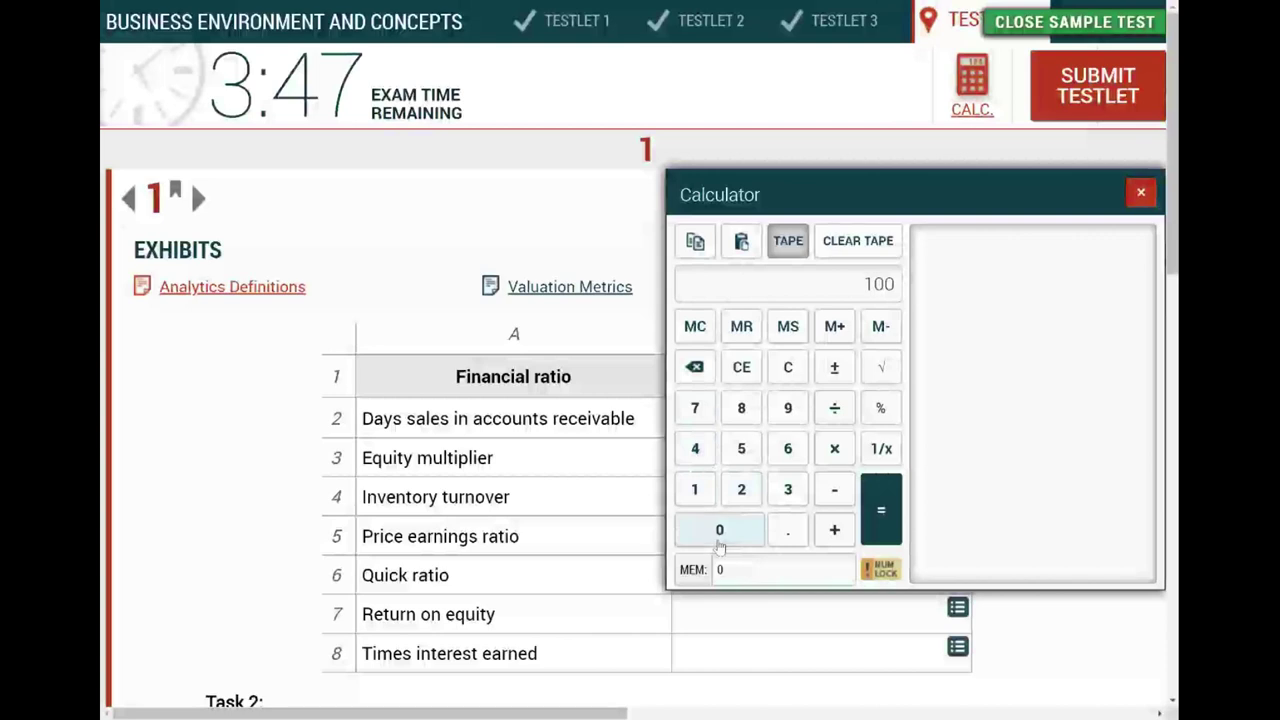
click(834, 407)
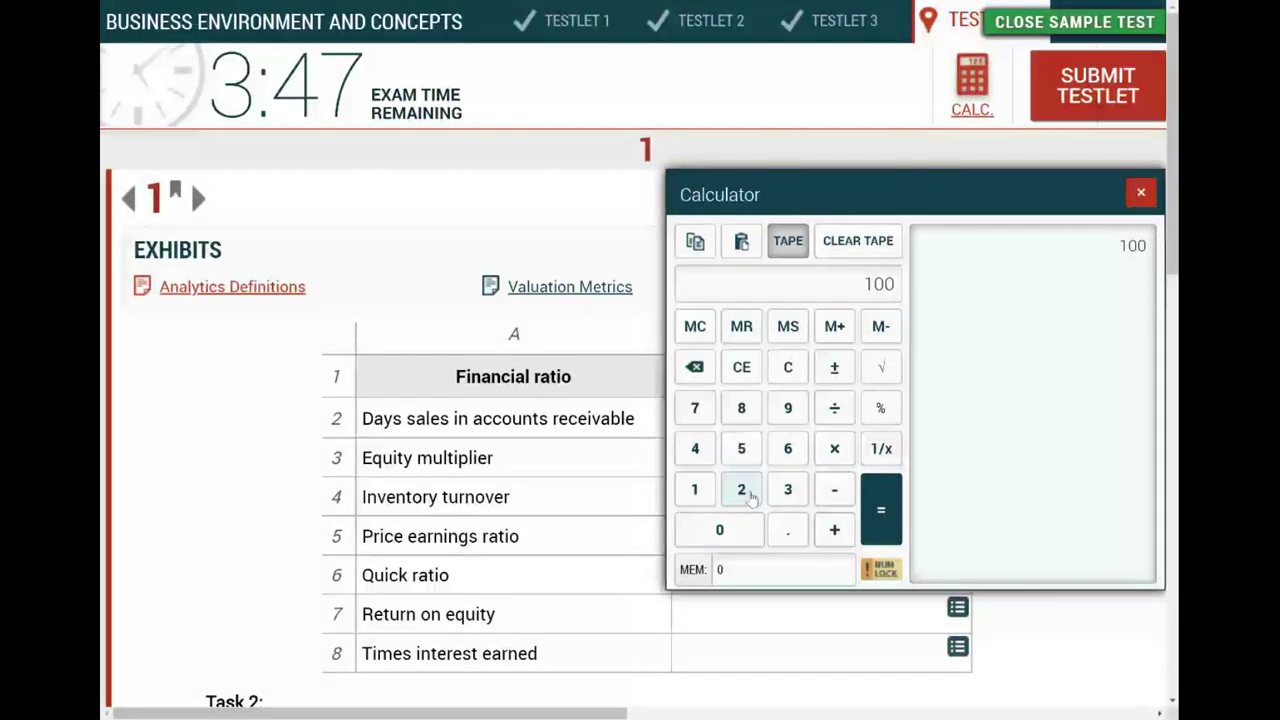
click(750, 497)
click(715, 530)
click(880, 515)
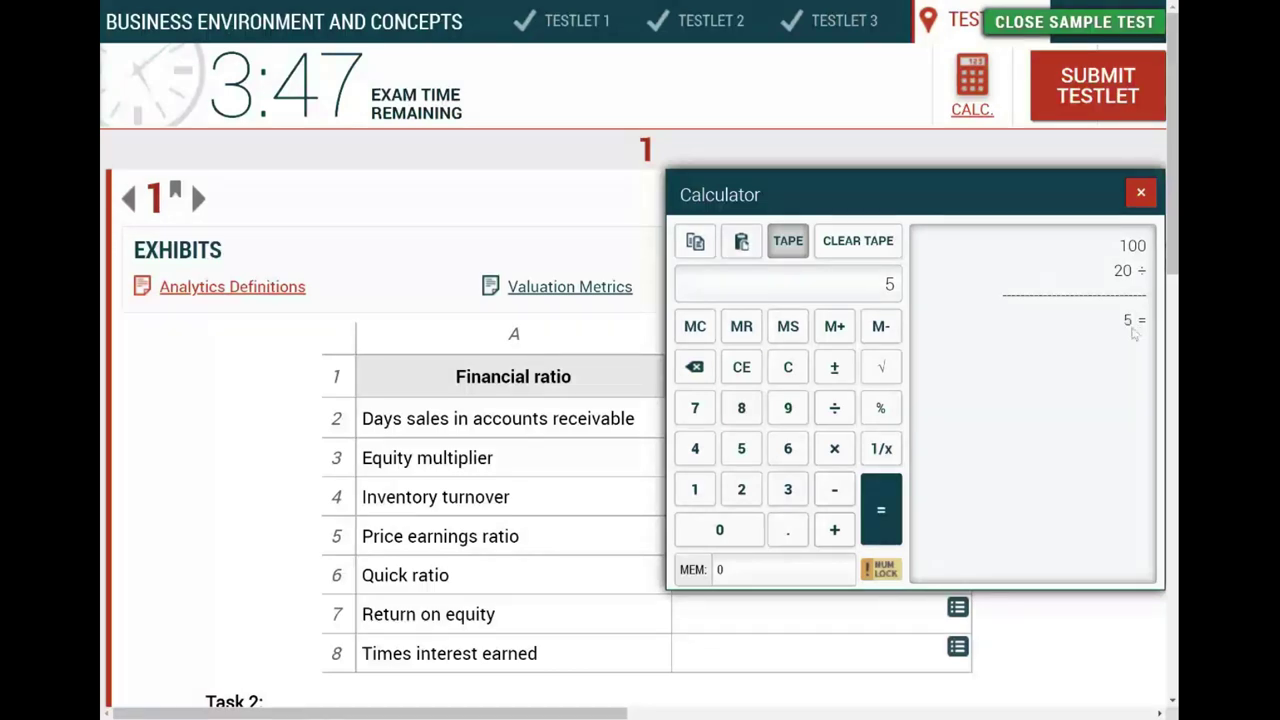
Step: Review the 100 and 20 entries of the division on the calculator tape
drag(1114, 279, 1140, 283)
click(1072, 252)
double_click(1128, 245)
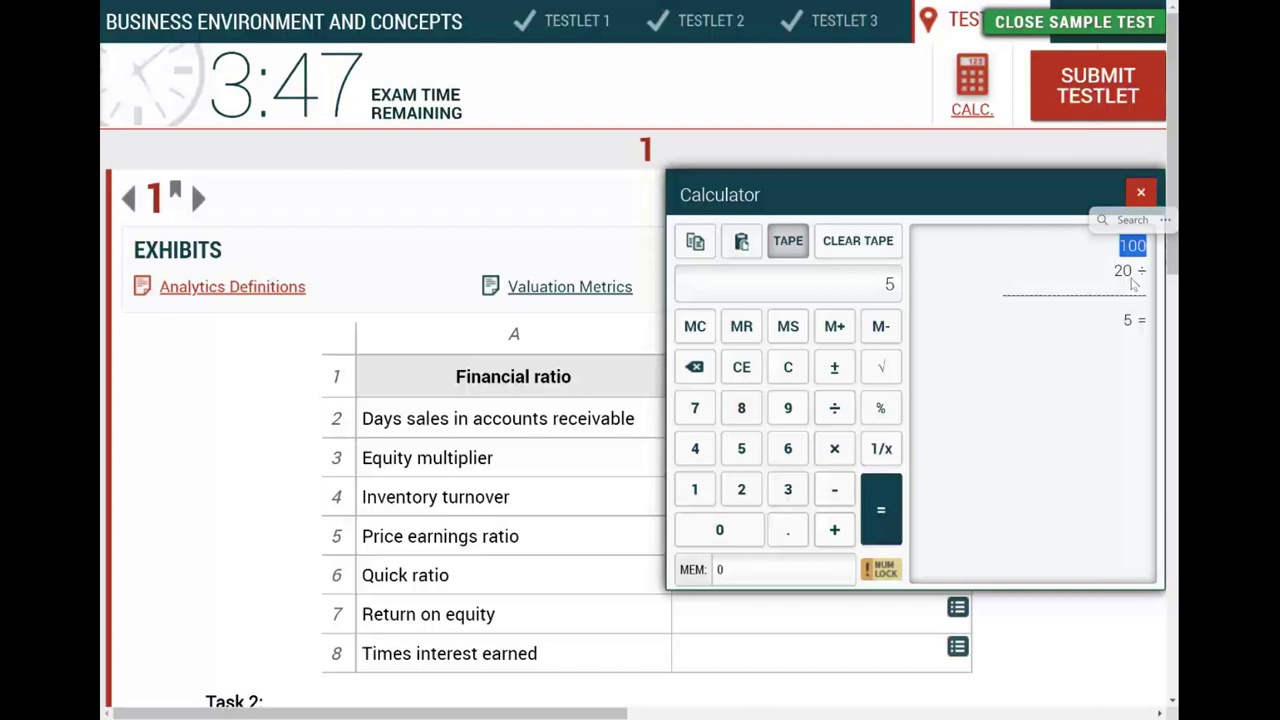
click(1130, 272)
double_click(1130, 247)
click(1124, 270)
drag(1124, 270, 1133, 270)
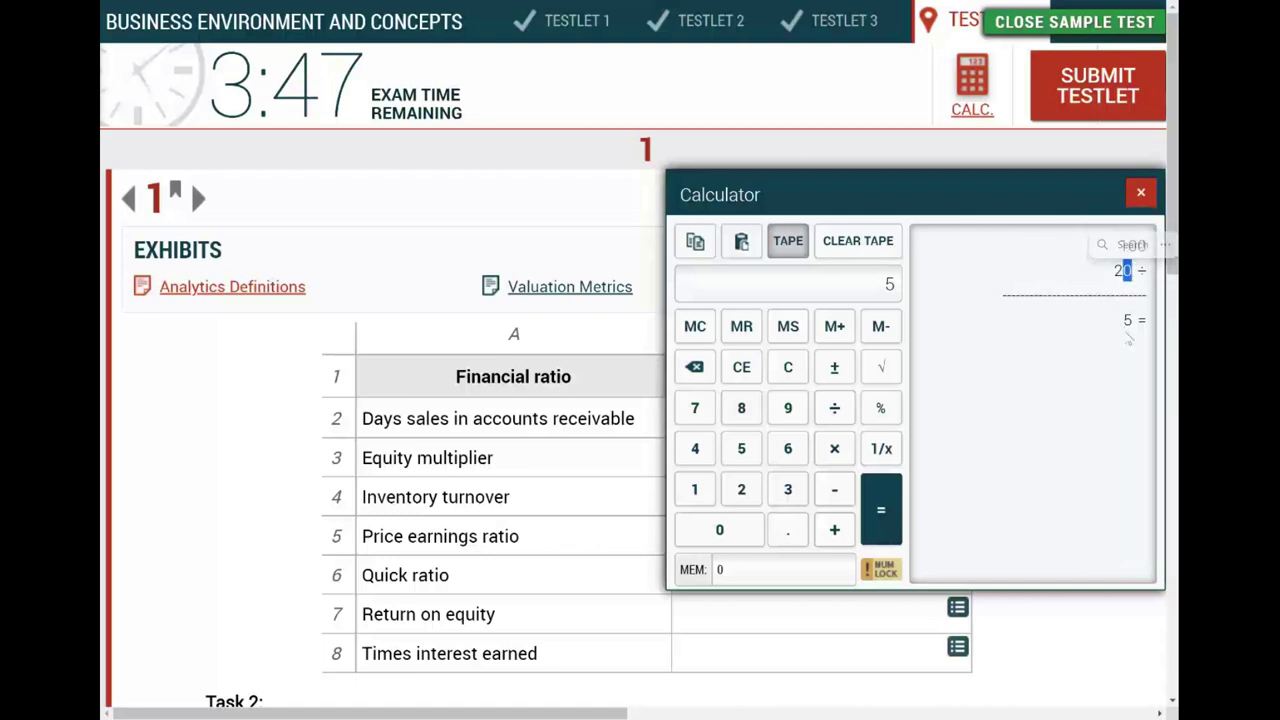
click(245, 485)
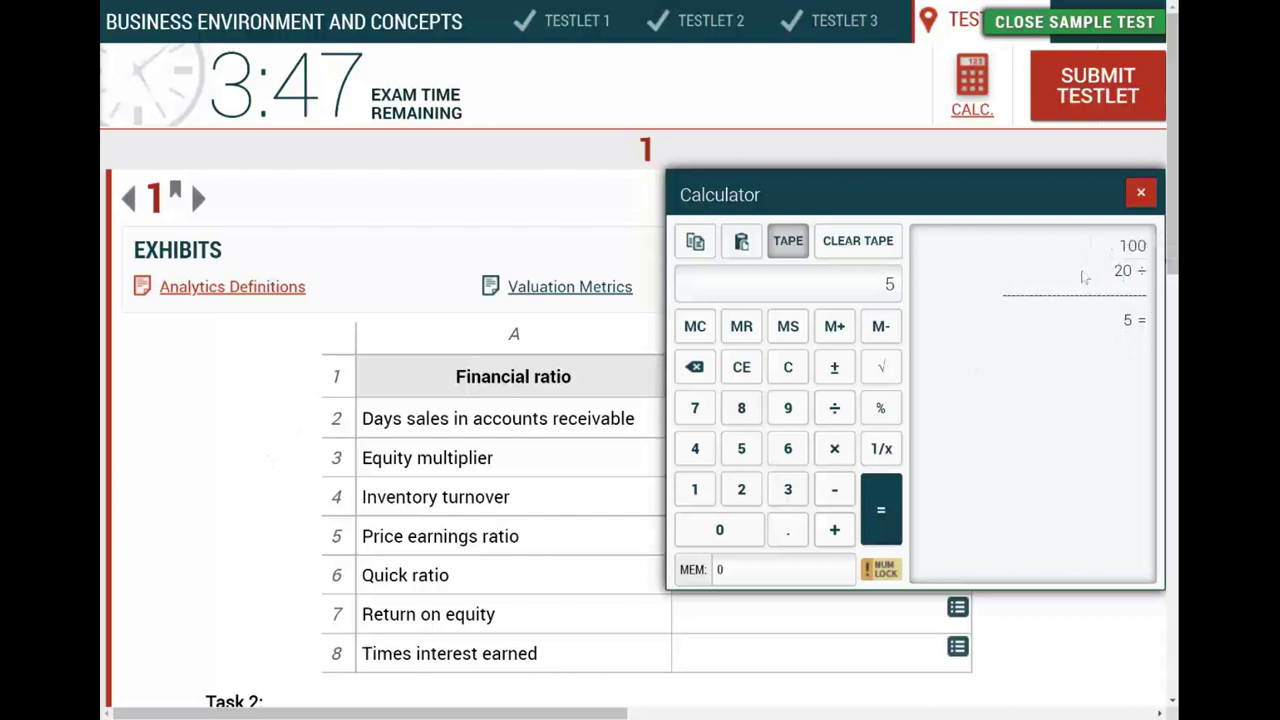
Step: Close the calculator and set the category of Equity multiplier to Long-term solvency
click(1137, 193)
click(815, 456)
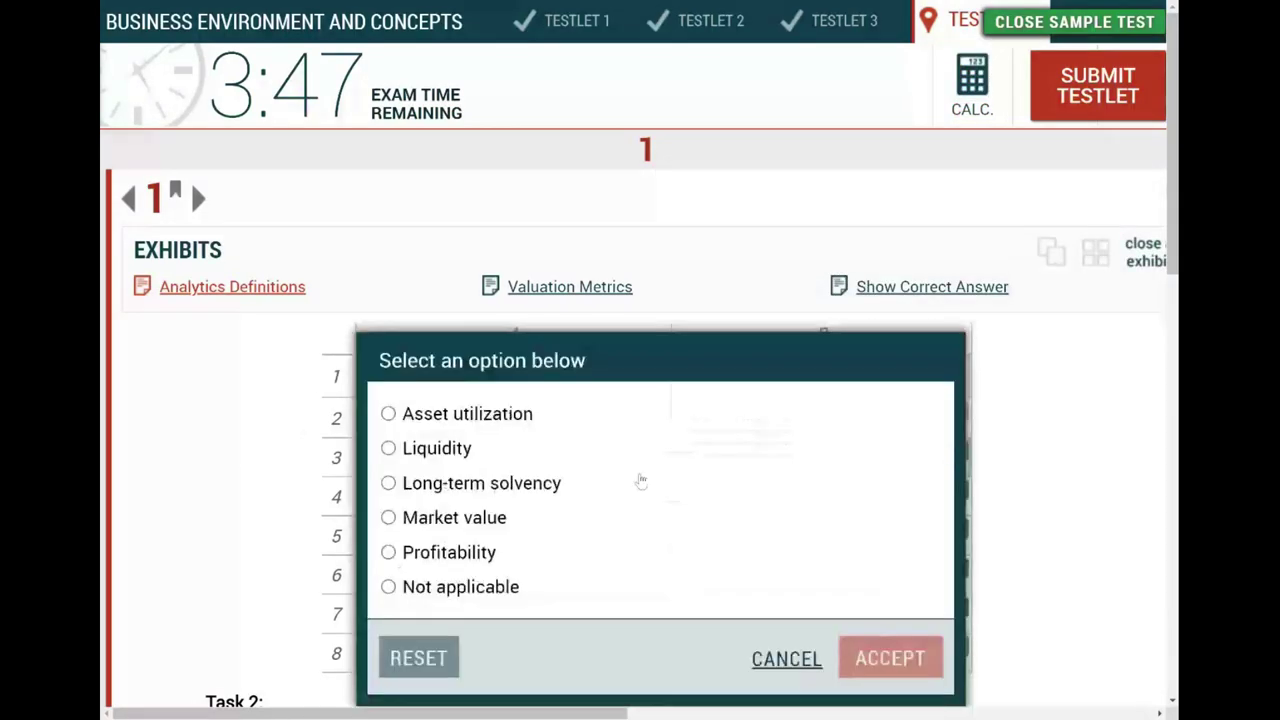
click(390, 484)
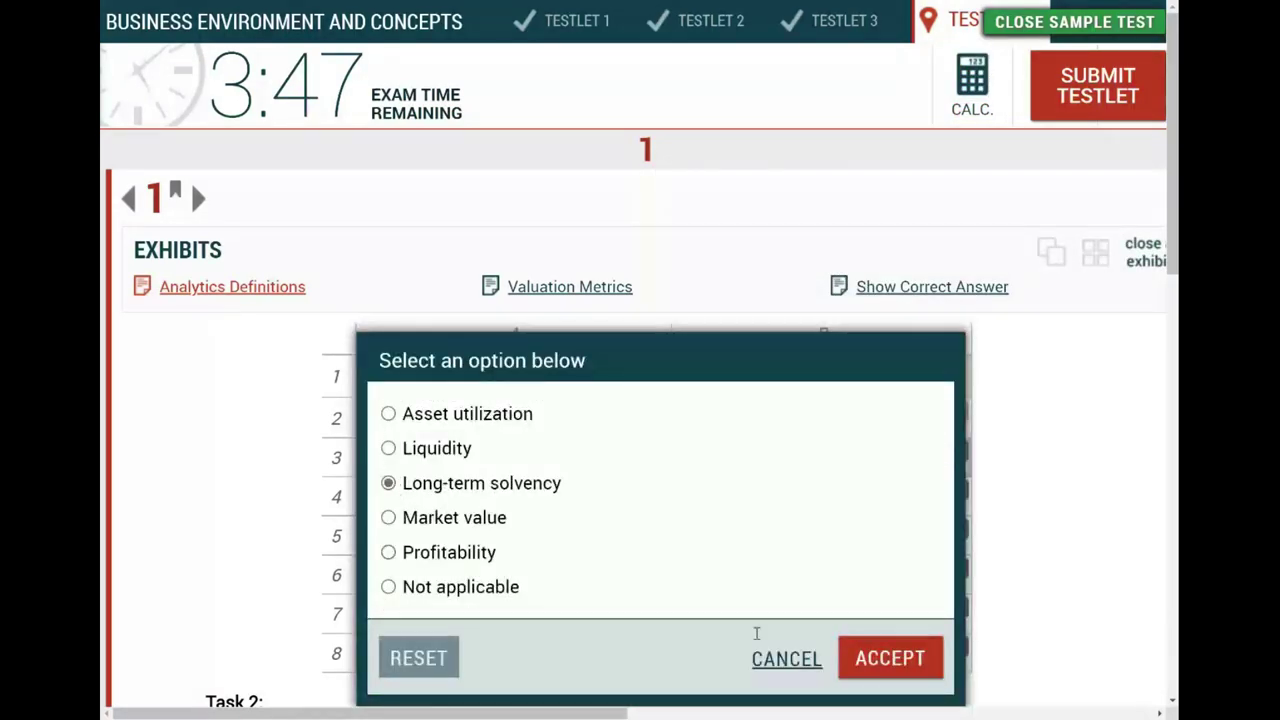
click(890, 658)
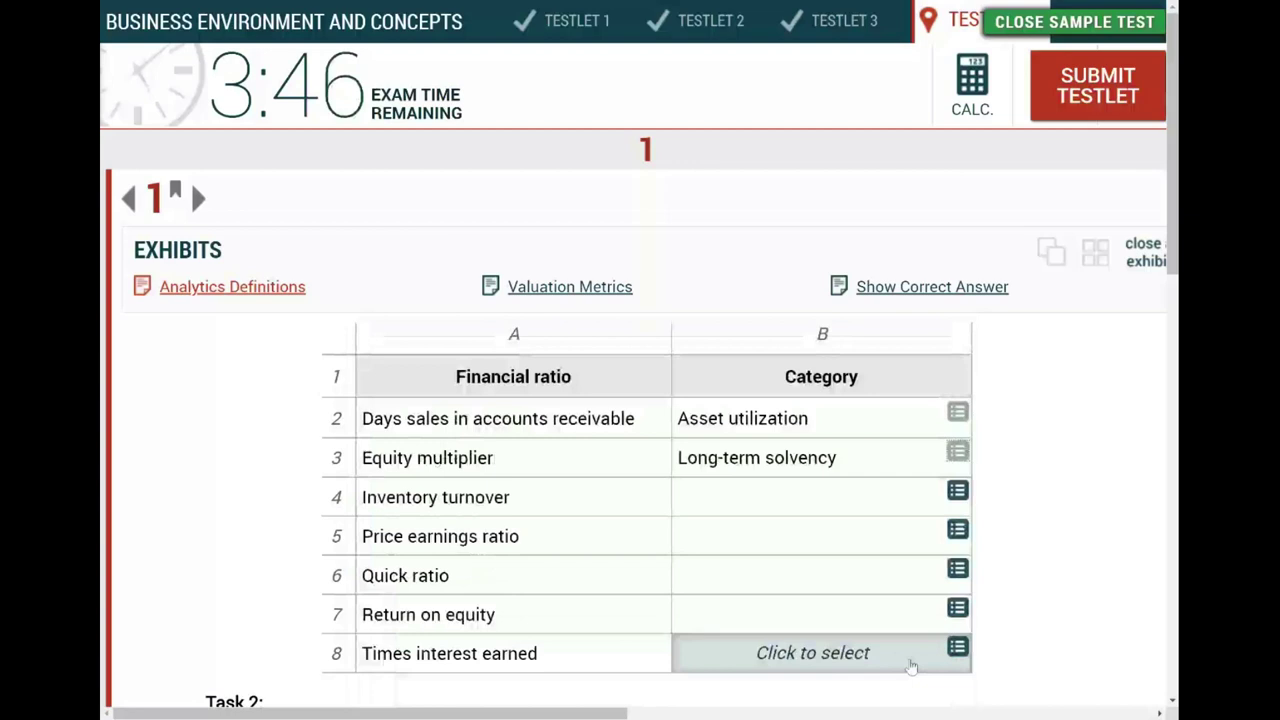
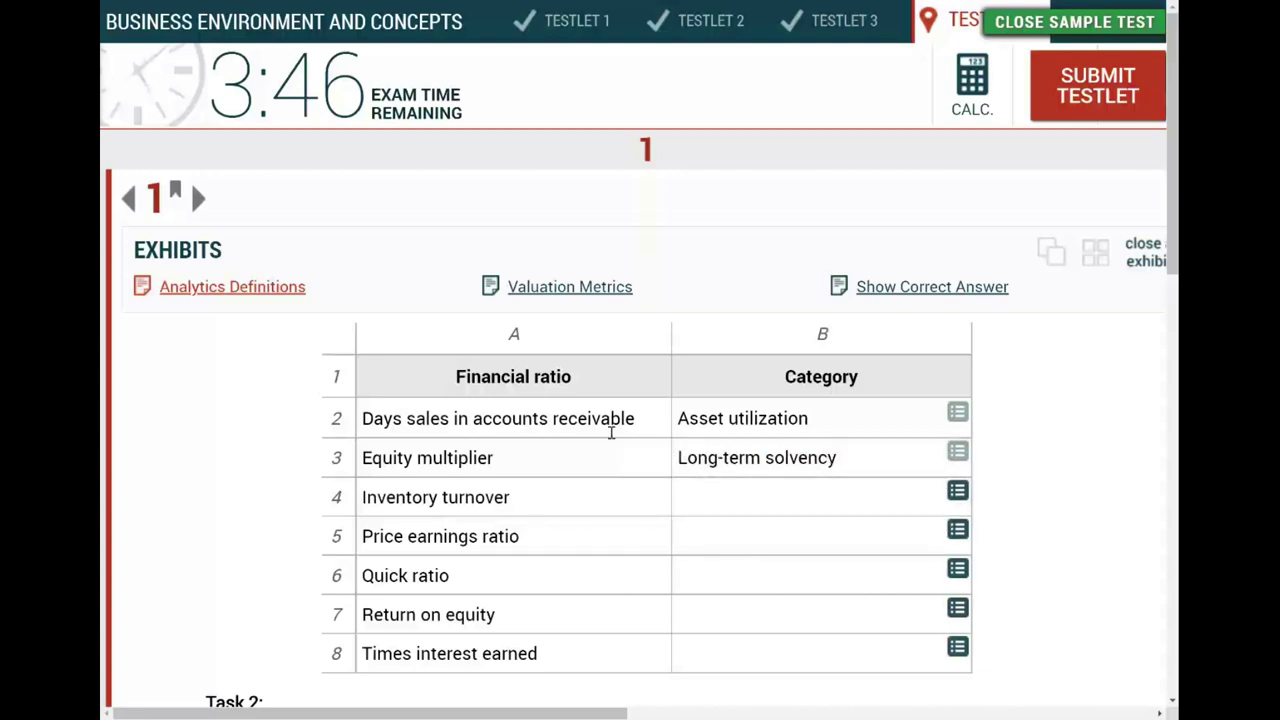
Step: Set the category of Inventory turnover to Asset utilization
click(957, 494)
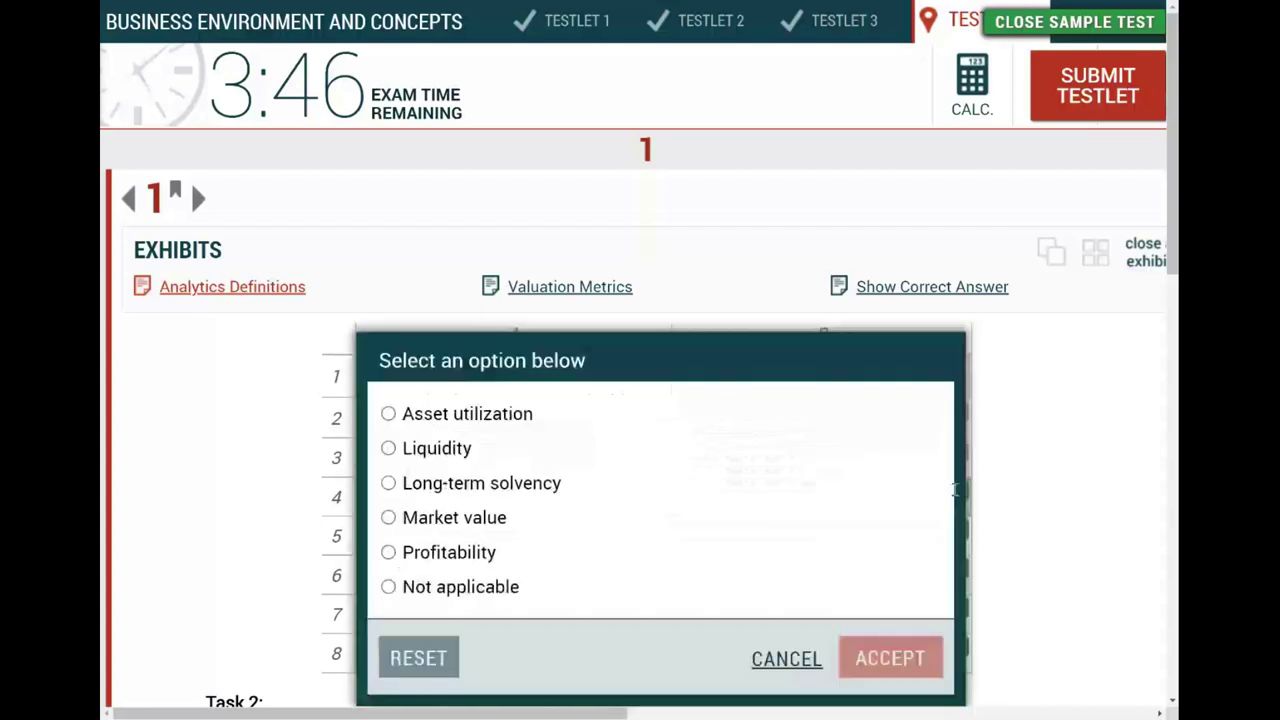
click(388, 413)
click(890, 658)
Step: Compare Inventory turnover with Days sales in accounts receivable in the ratio table, marking the wording of each
drag(534, 509, 808, 510)
drag(475, 418, 636, 420)
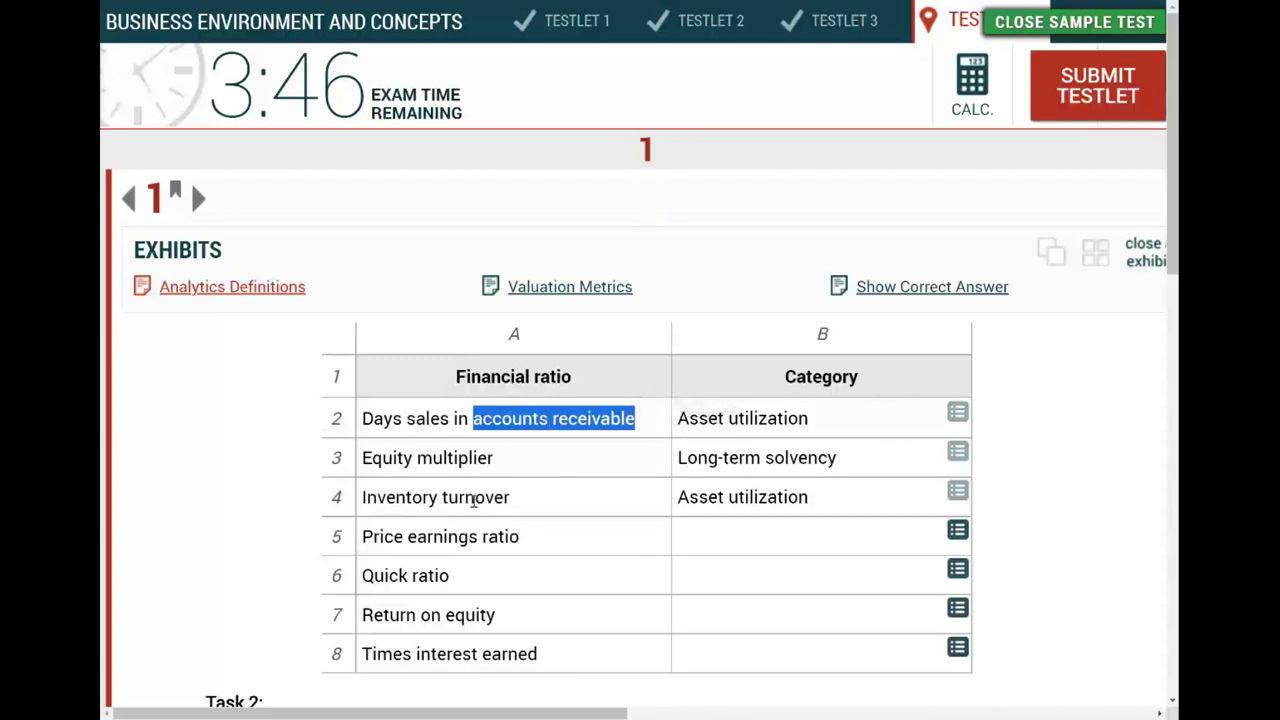
click(444, 419)
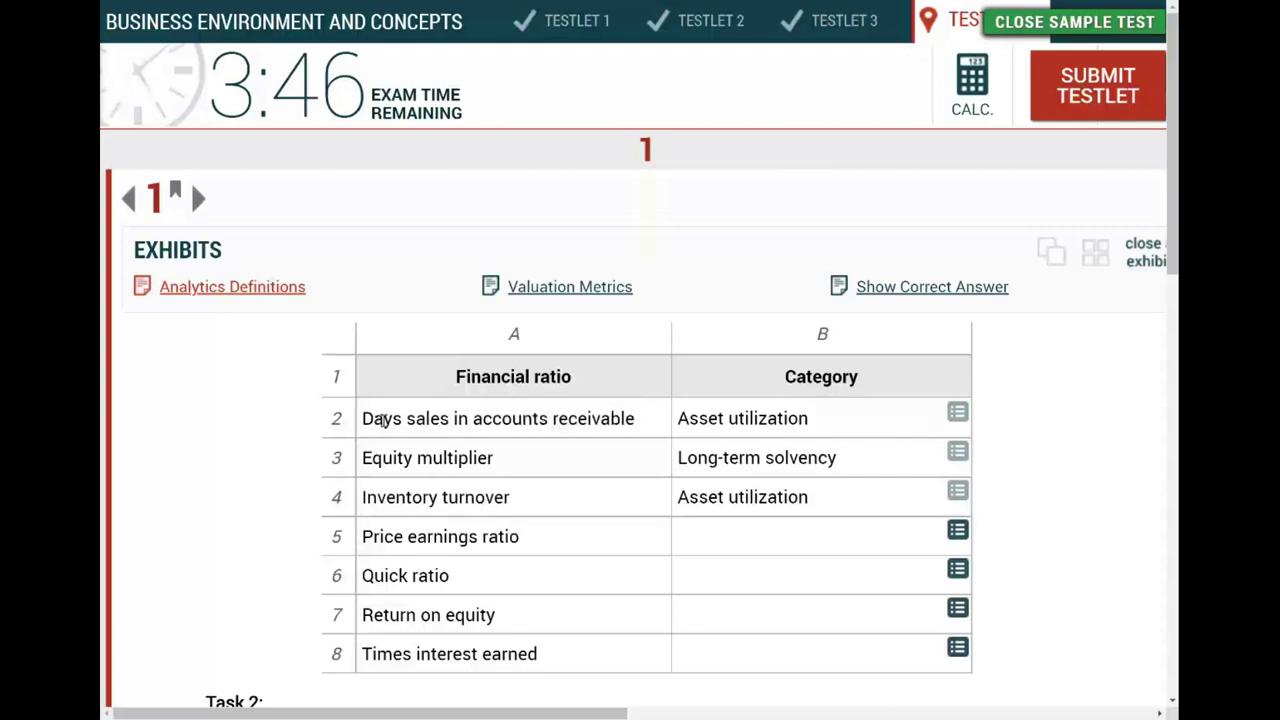
drag(375, 419, 522, 419)
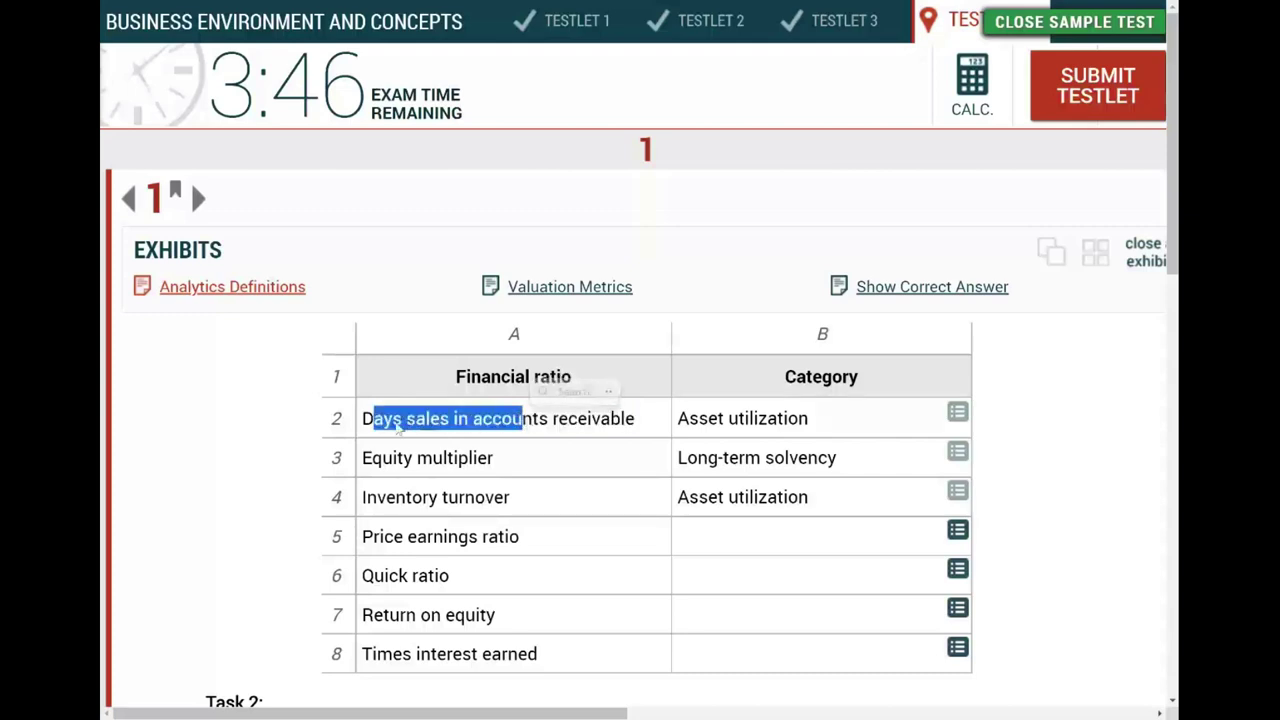
click(557, 421)
drag(557, 420, 455, 420)
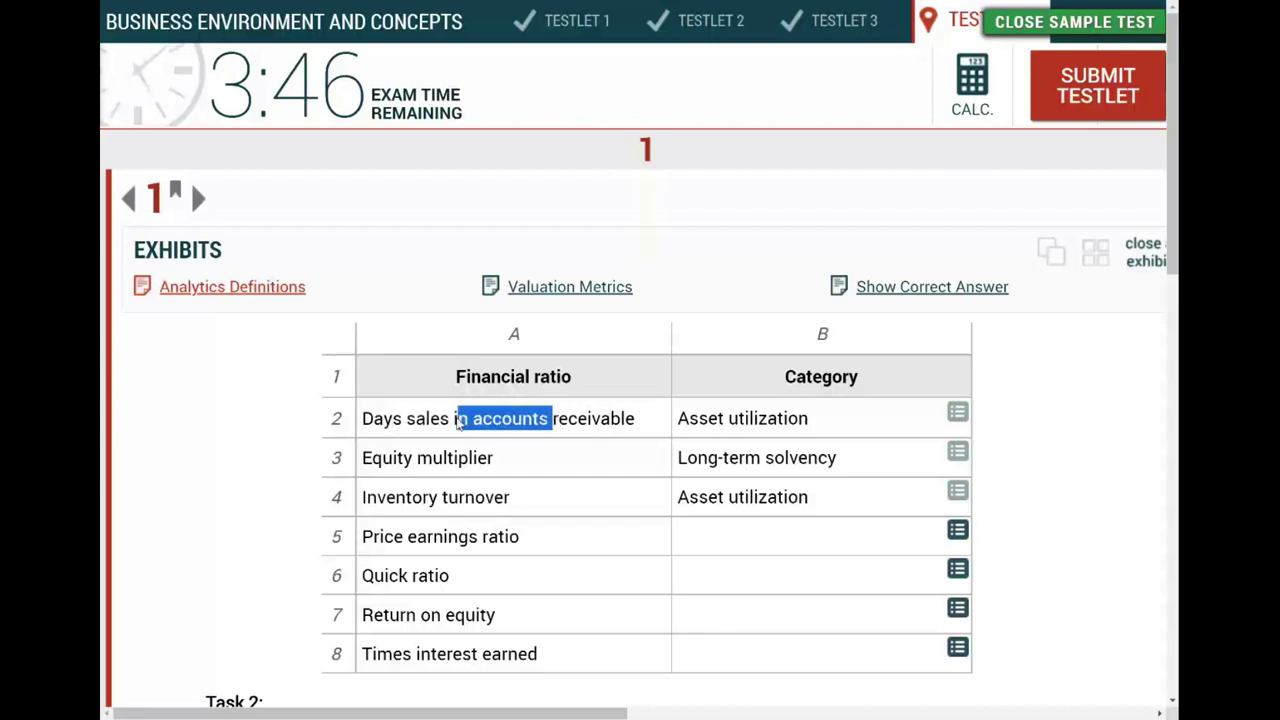
drag(510, 497, 386, 497)
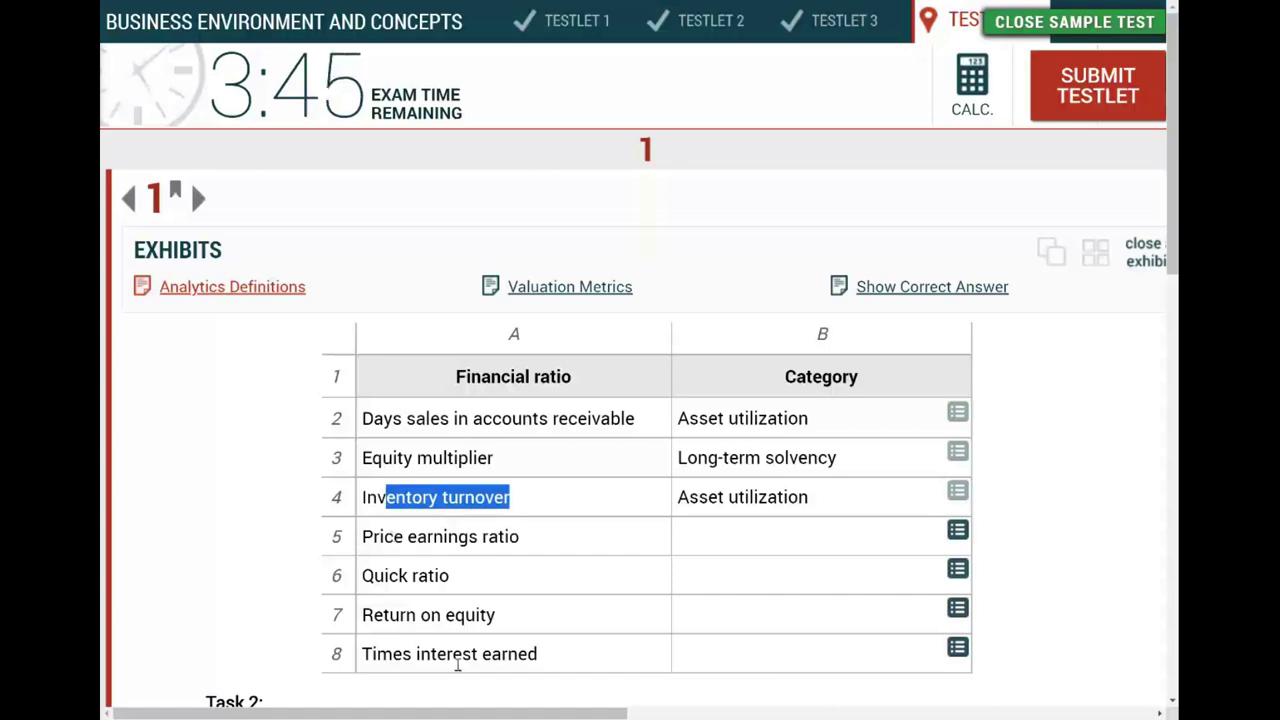
Step: Find the Price earnings ratio formula in the Analytics Definitions exhibit and examine its price and earnings per share terms
drag(566, 714, 846, 700)
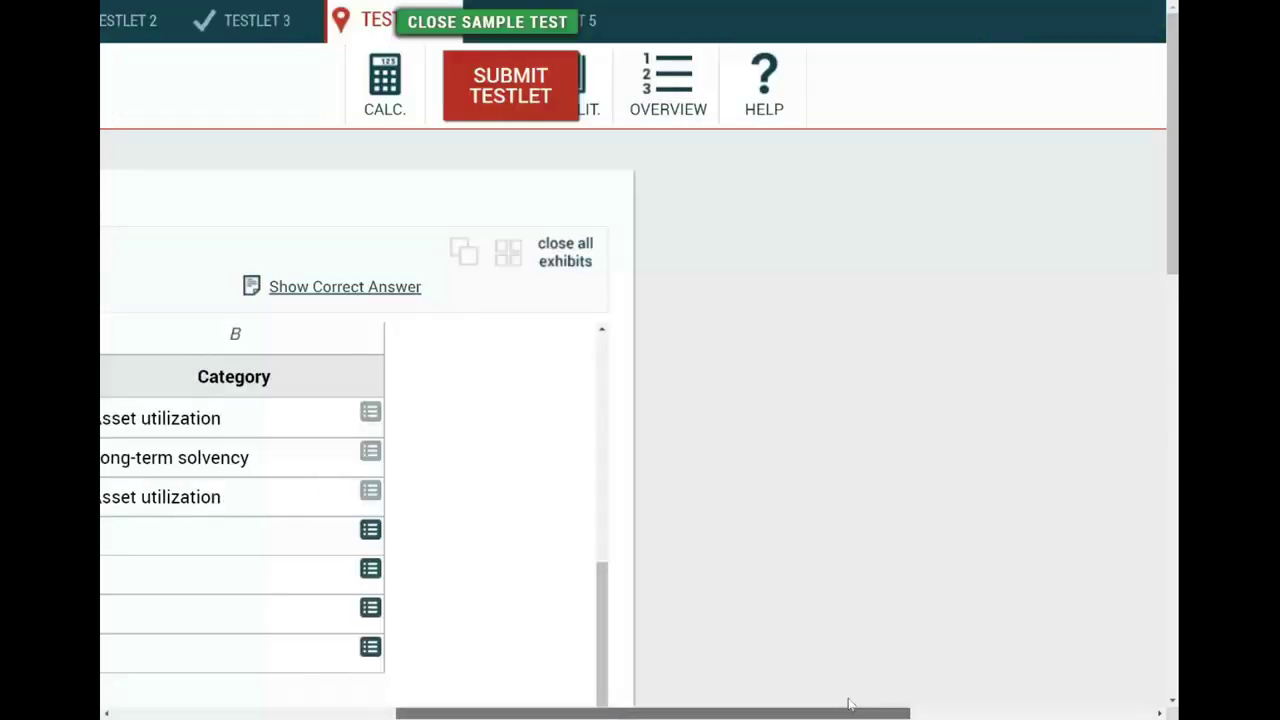
scroll(840, 682, down, 6)
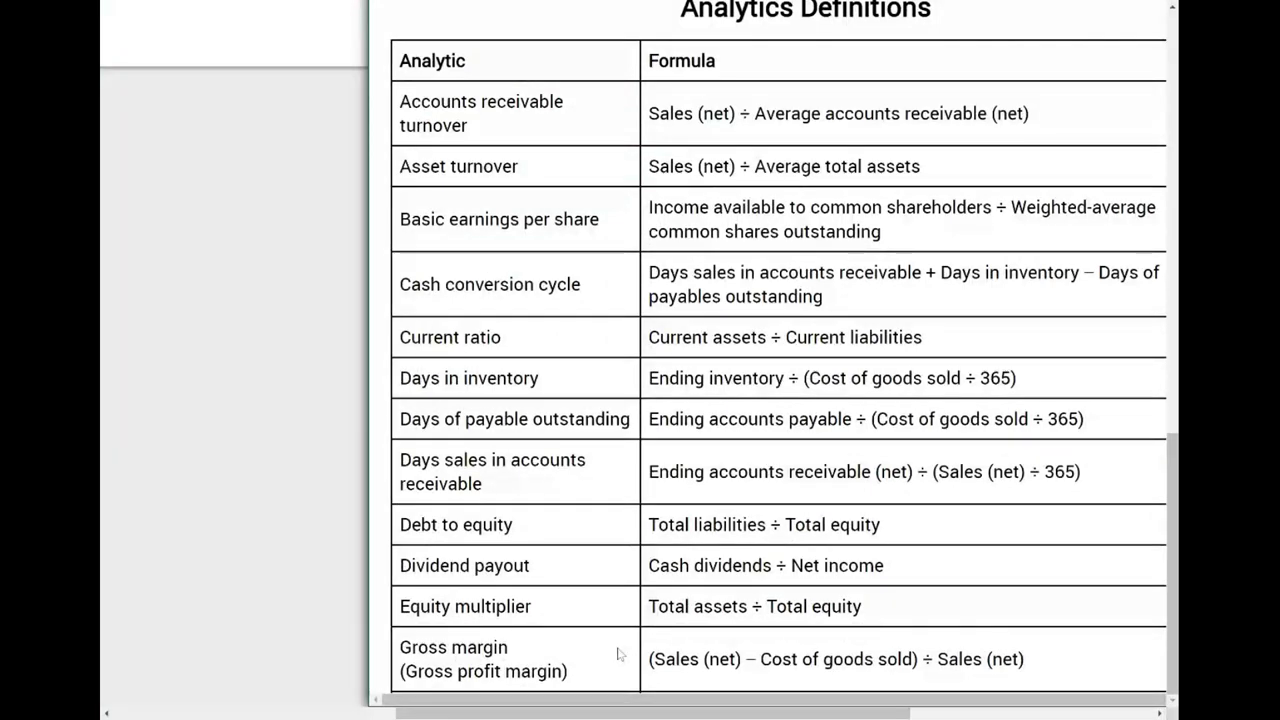
scroll(666, 478, down, 4)
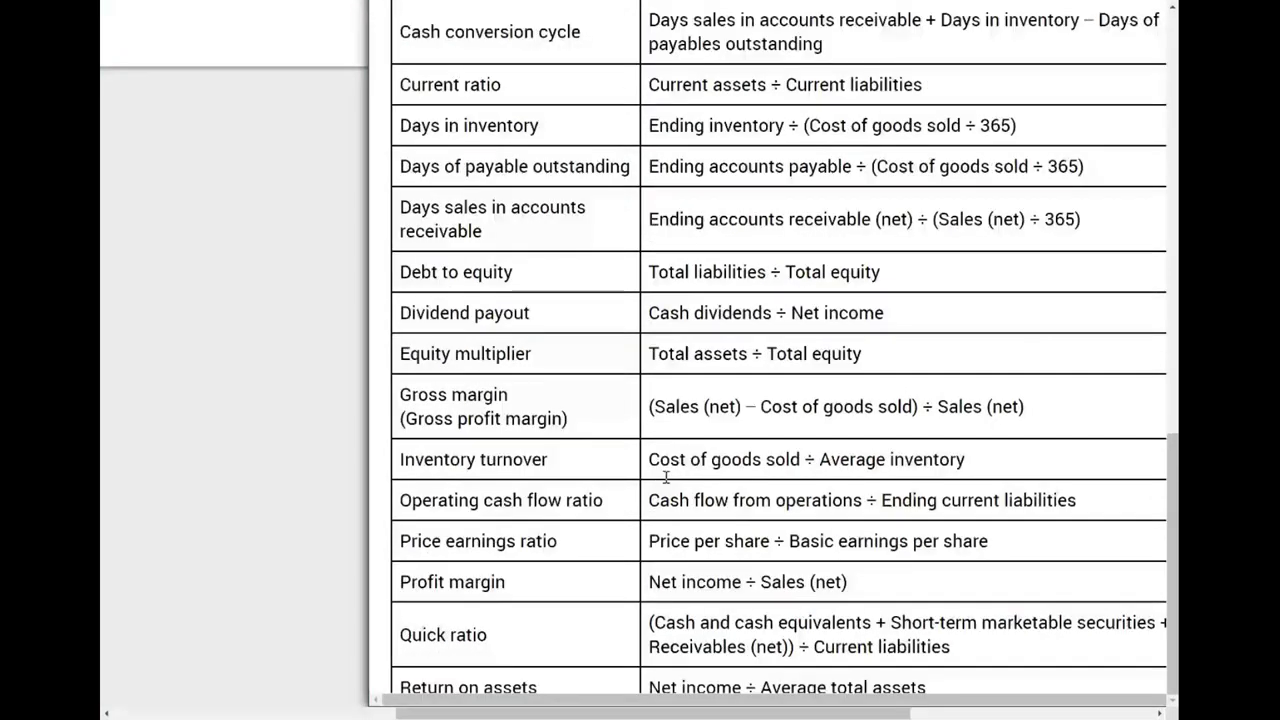
scroll(666, 478, down, 2)
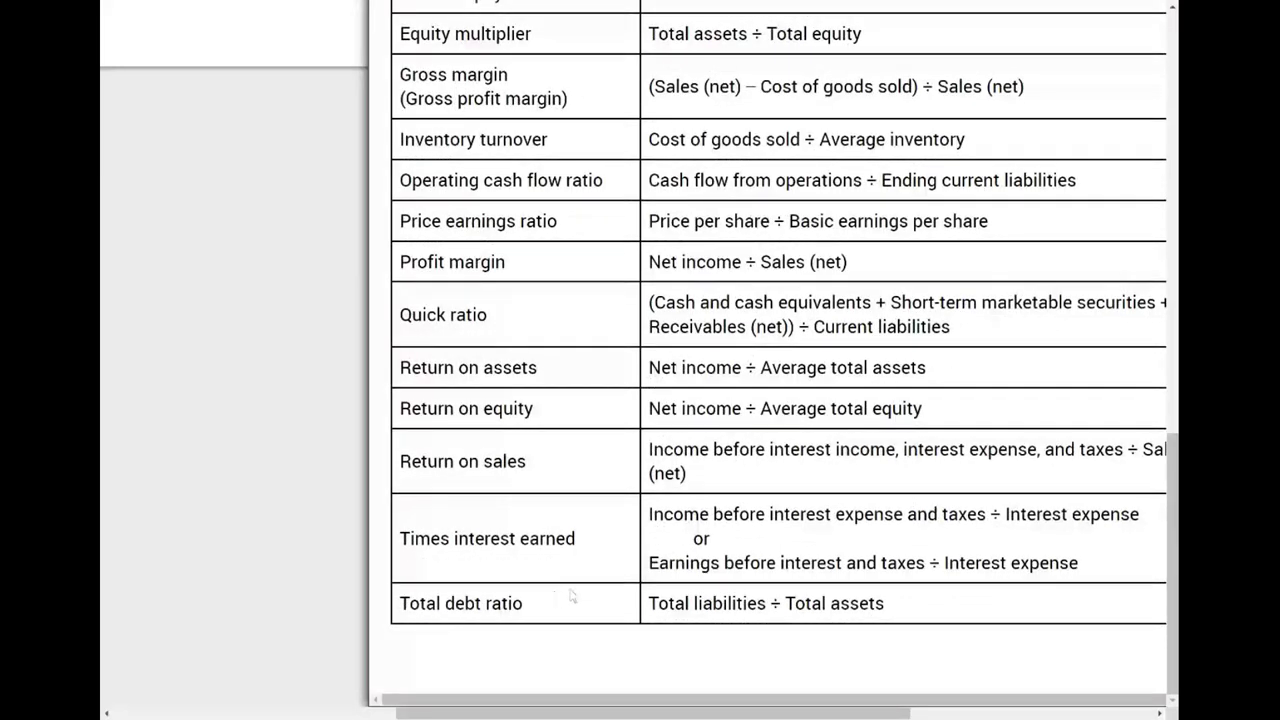
mouse_move(657, 221)
mouse_down()
mouse_move(775, 222)
mouse_move(649, 222)
mouse_up()
drag(800, 221, 967, 222)
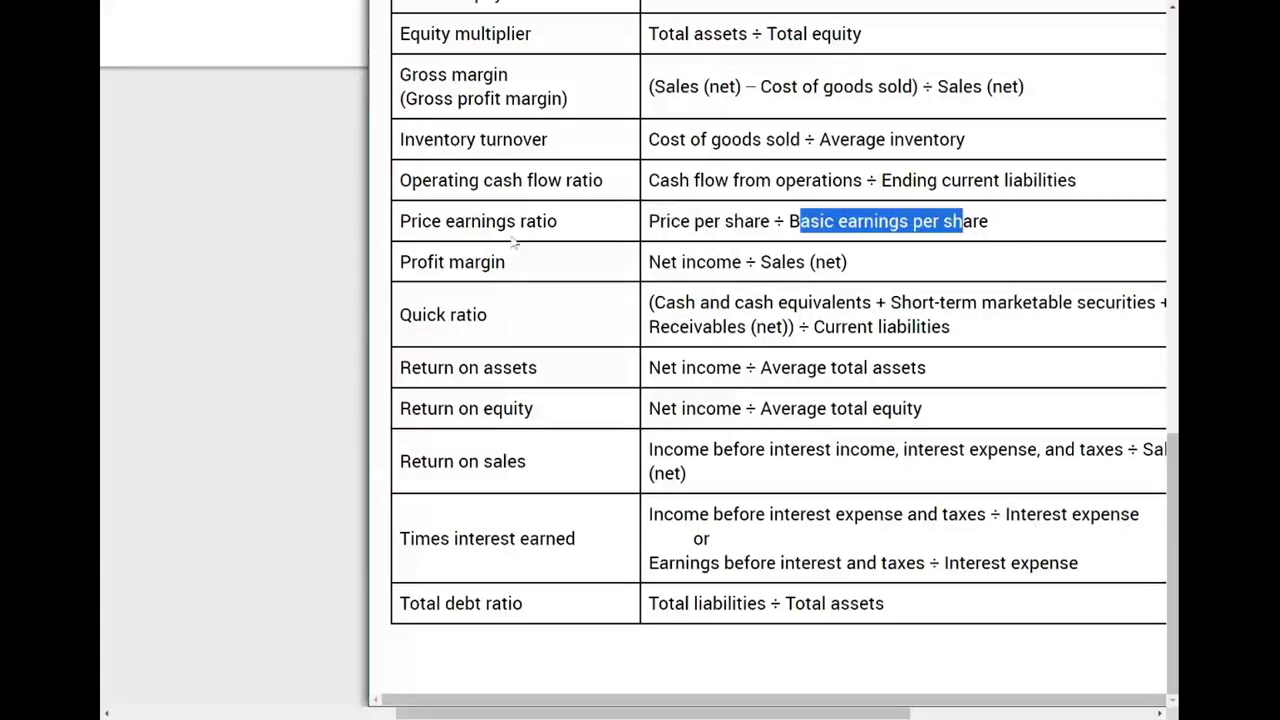
drag(770, 222, 657, 225)
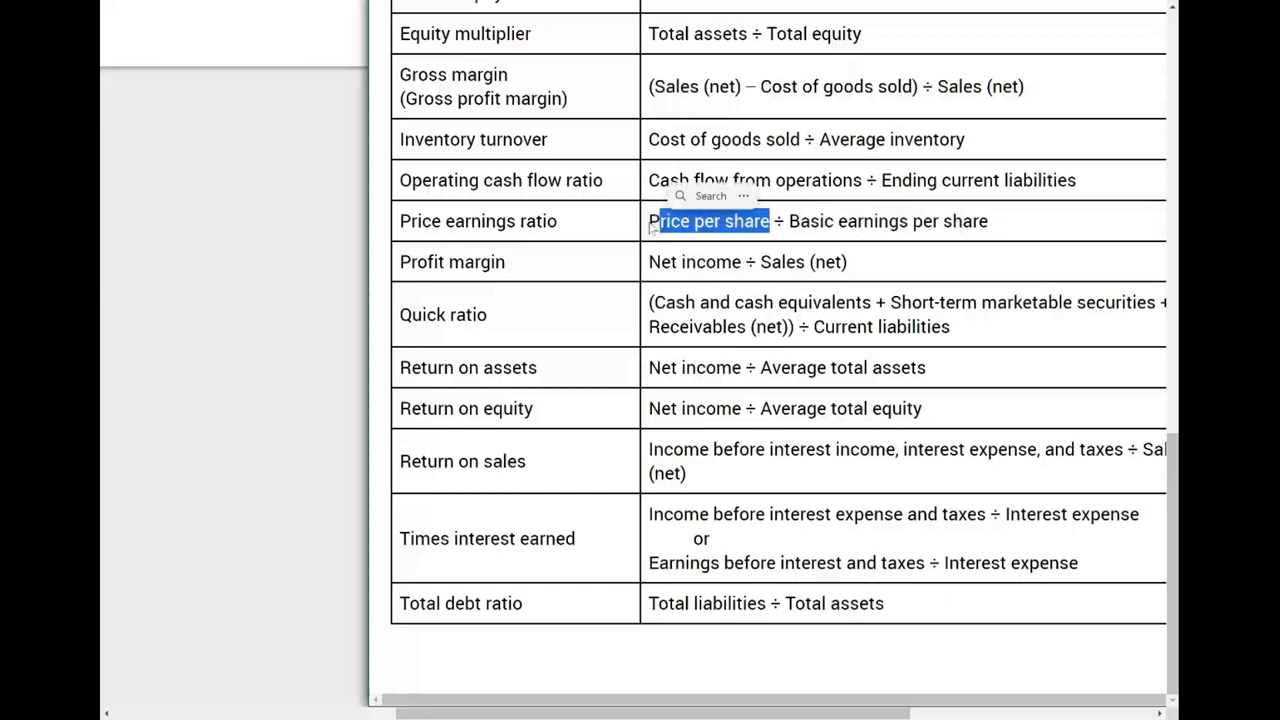
scroll(490, 450, up, 5)
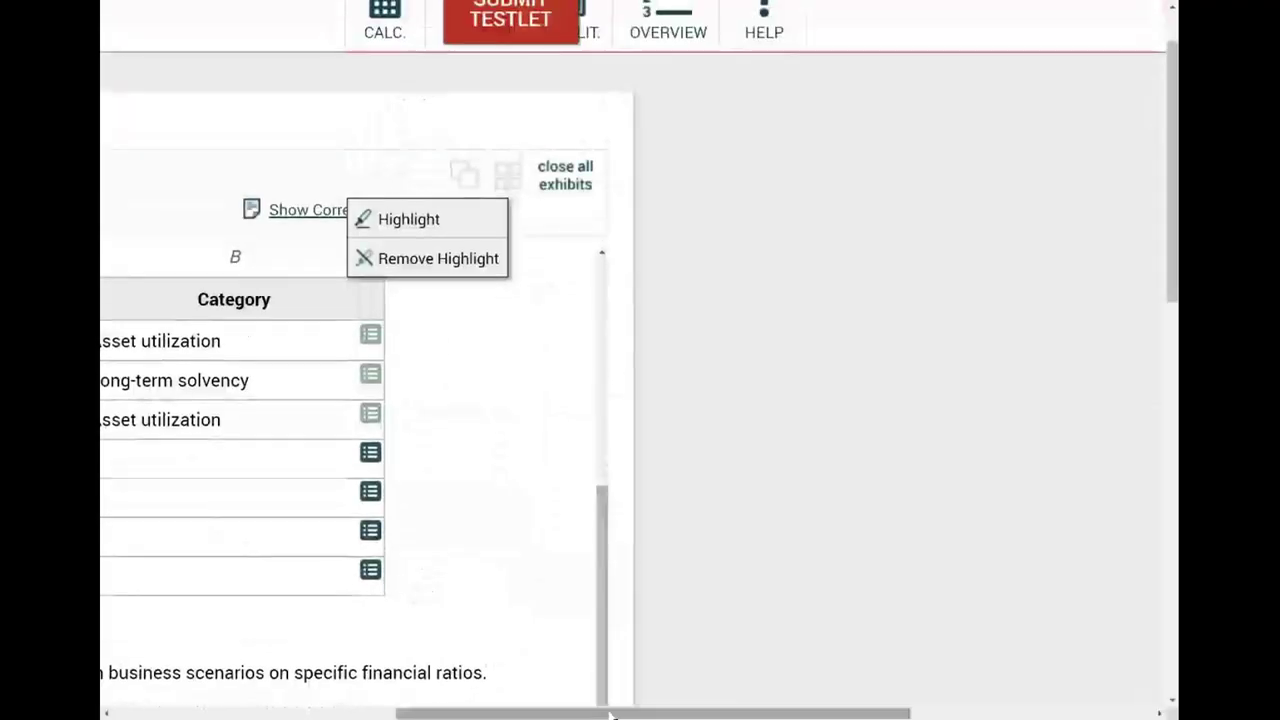
Step: Set the category of Price earnings ratio to Market value and mark the ratio's name in the table
drag(610, 714, 418, 714)
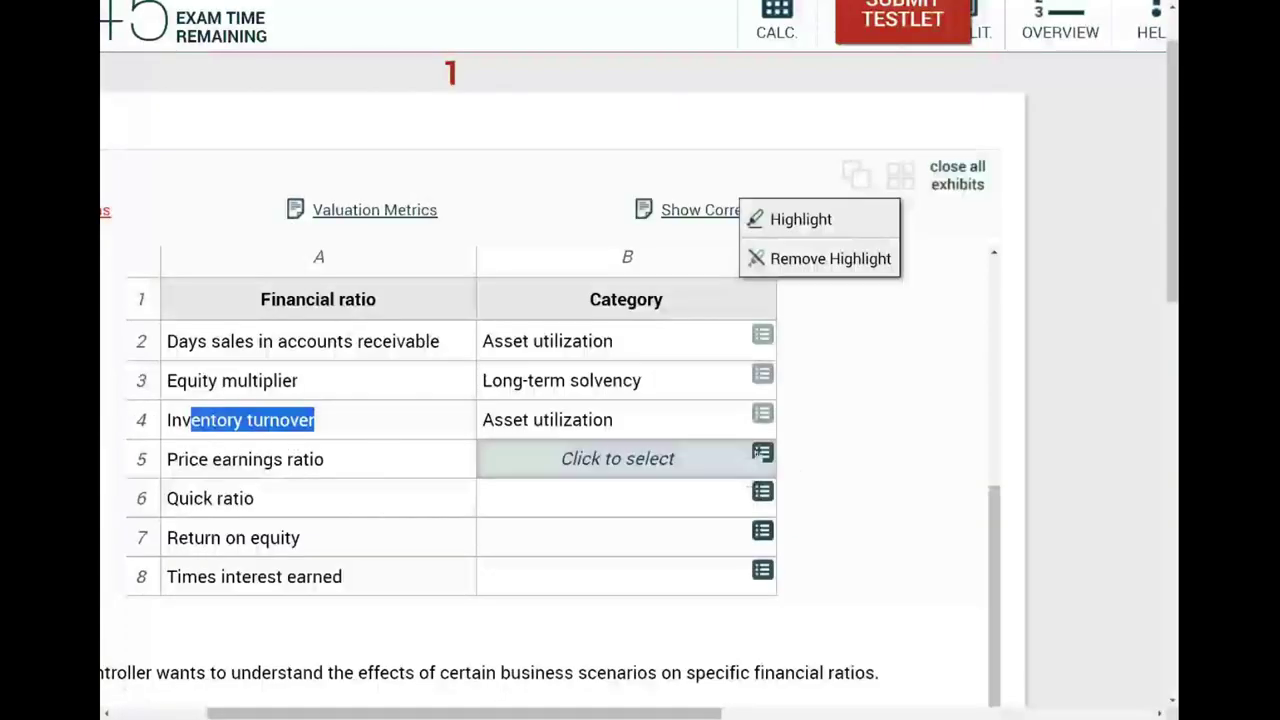
click(762, 452)
click(388, 517)
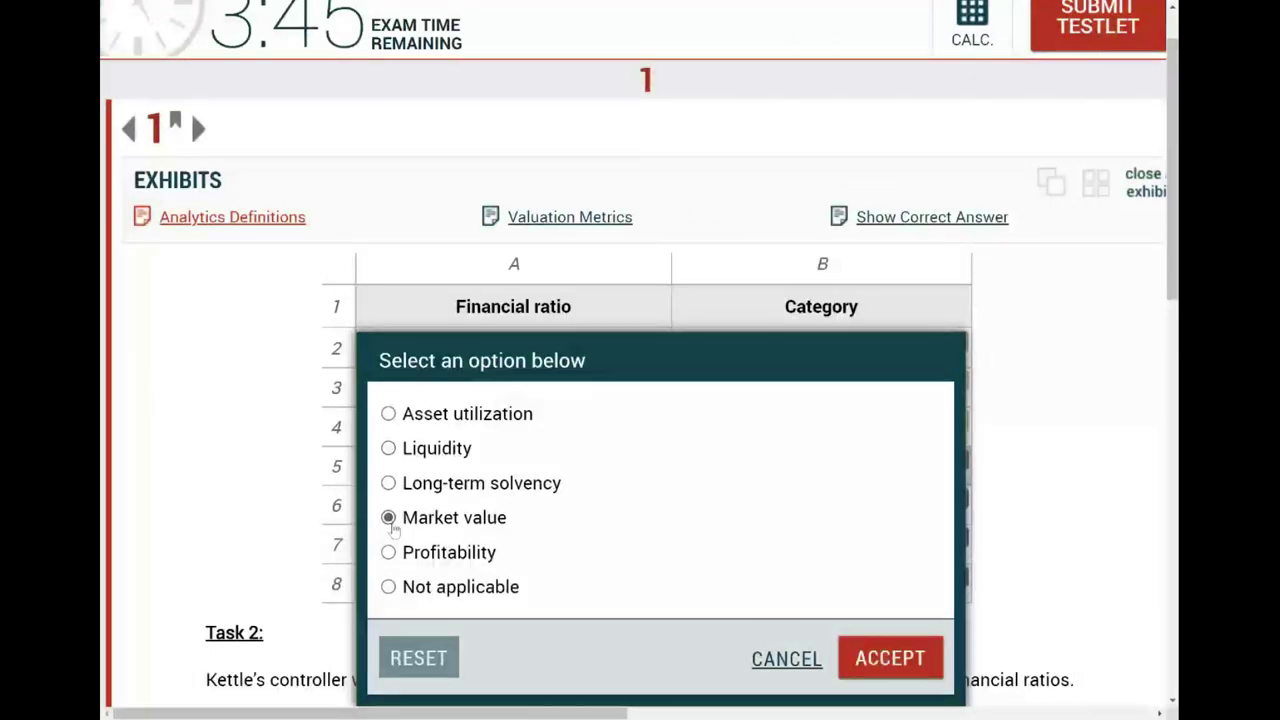
click(890, 660)
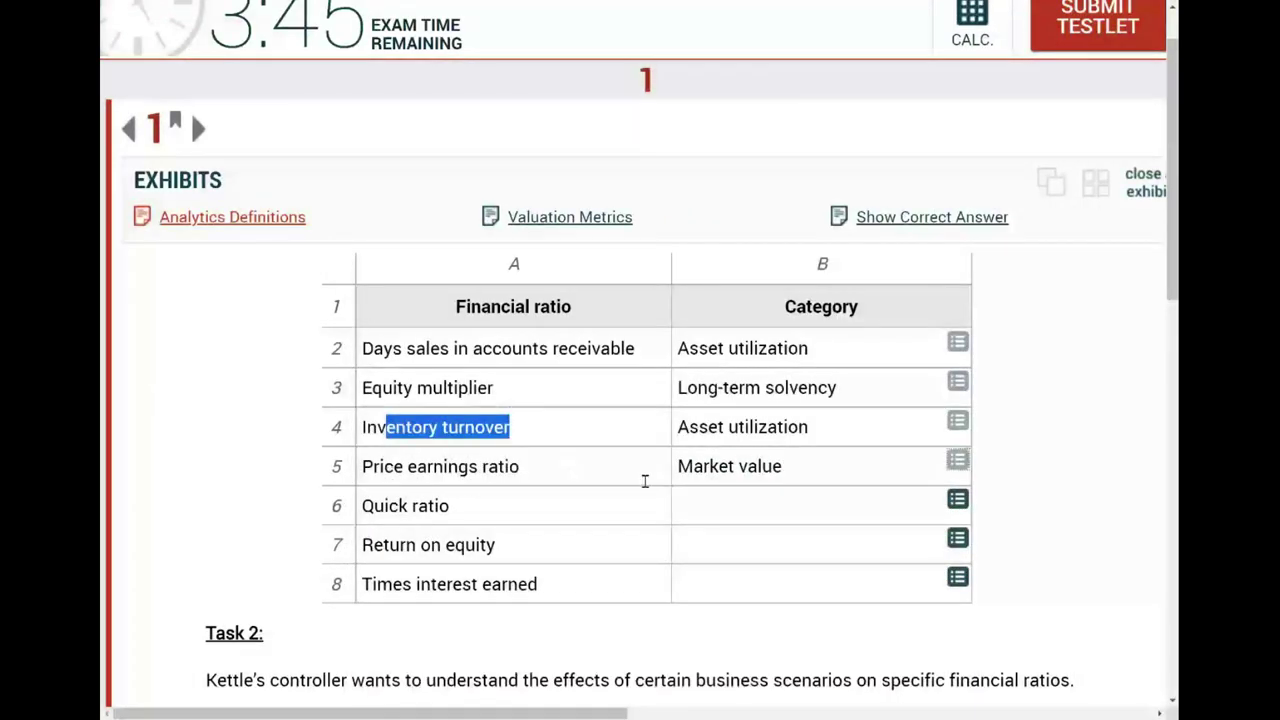
drag(365, 466, 520, 470)
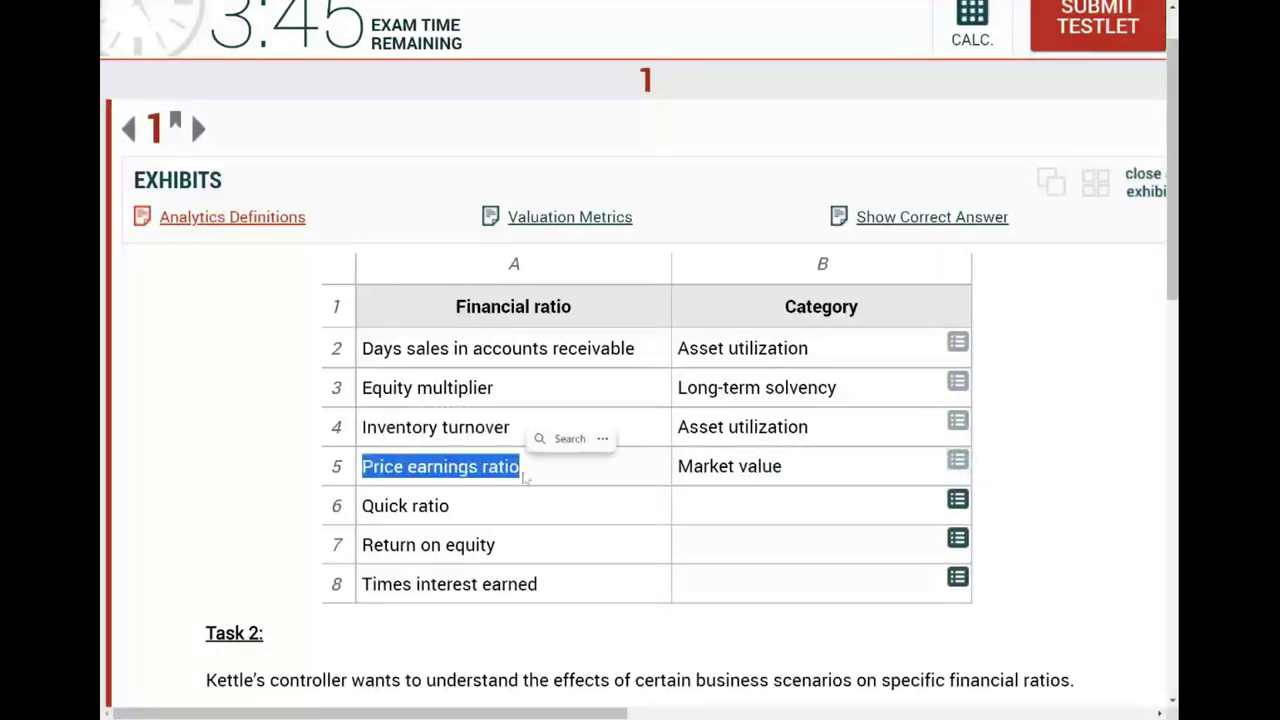
Step: Mark Quick ratio in the ratio table and examine the Current ratio formula in the Analytics Definitions exhibit for comparison
click(440, 508)
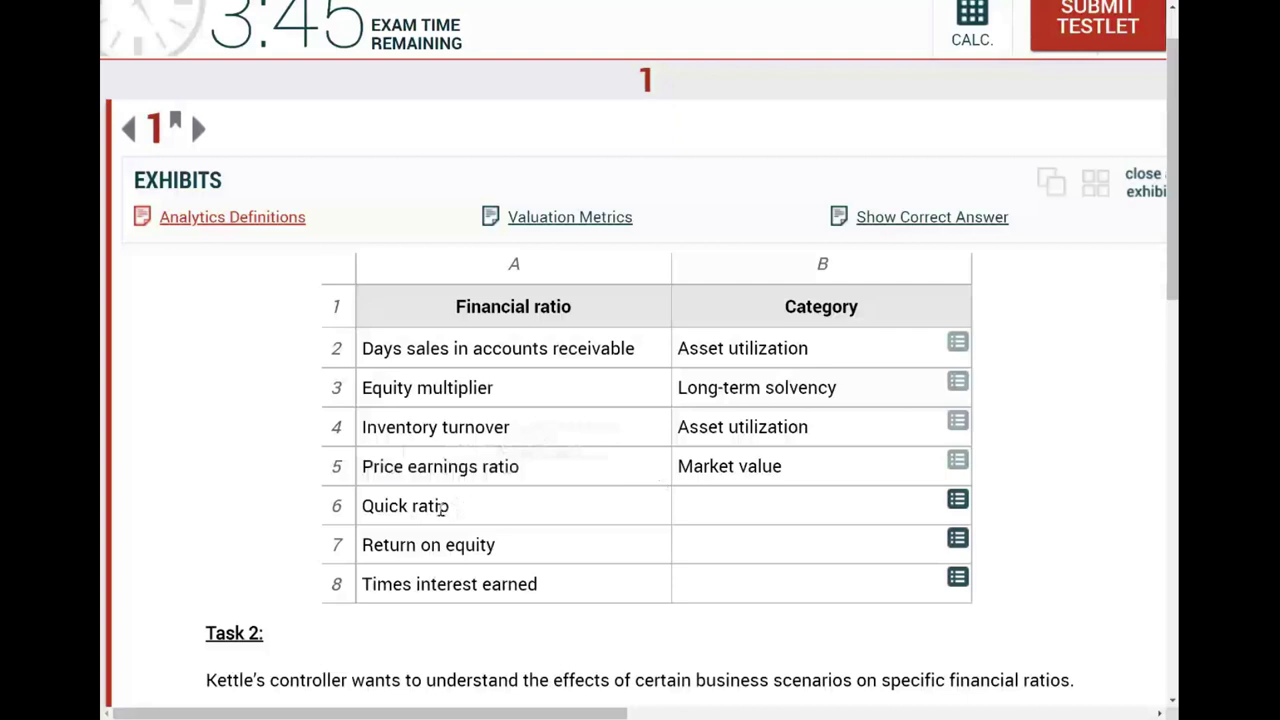
drag(444, 508, 366, 504)
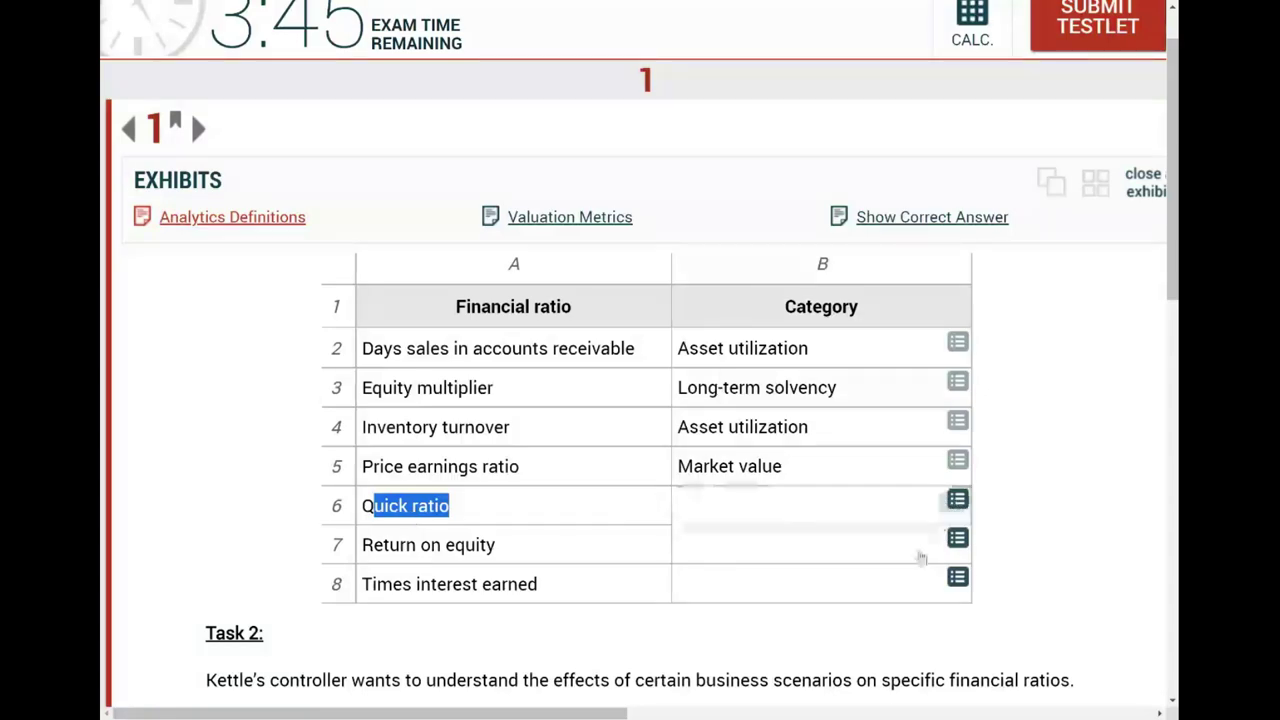
scroll(920, 558, down, 7)
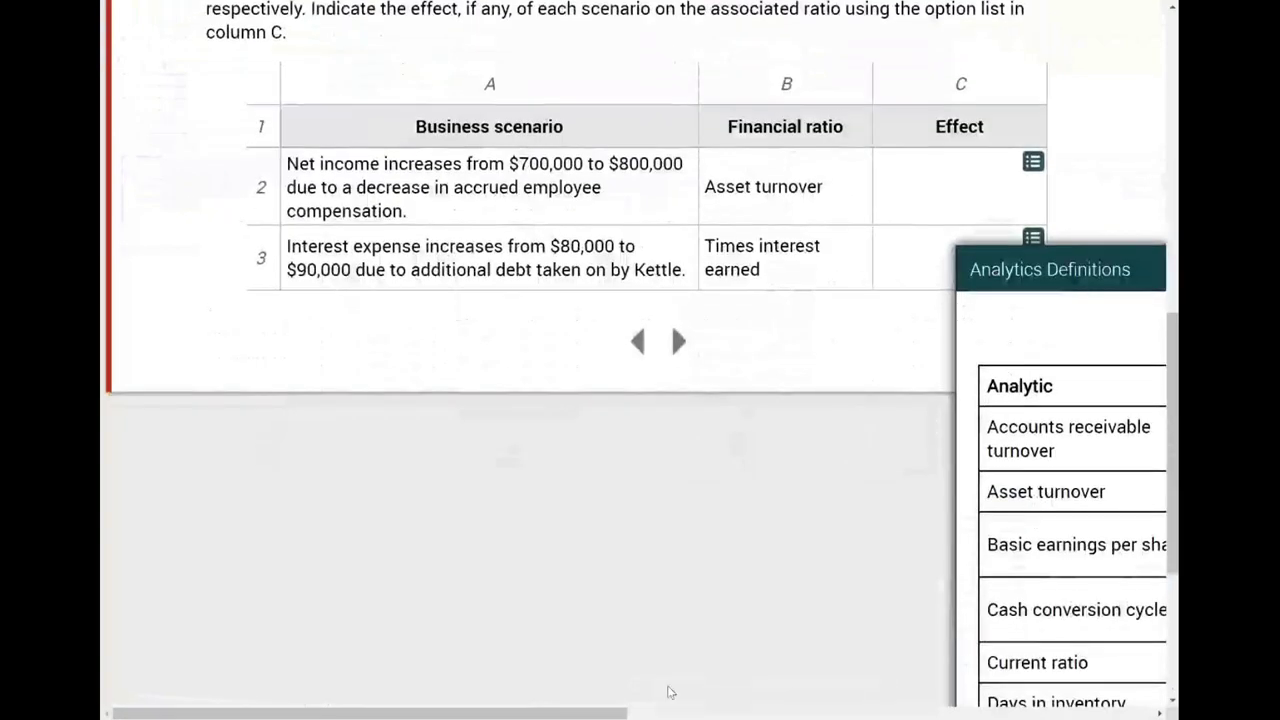
scroll(670, 692, right, 5)
scroll(620, 566, down, 3)
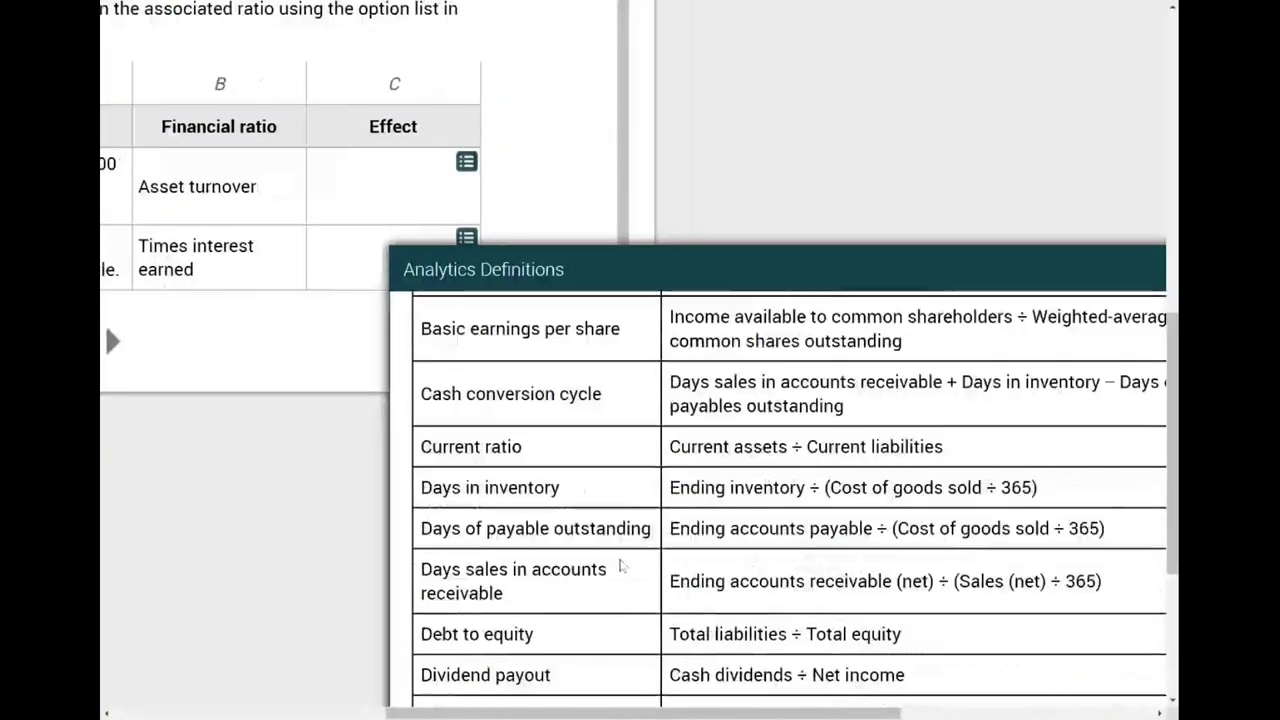
scroll(533, 596, up, 2)
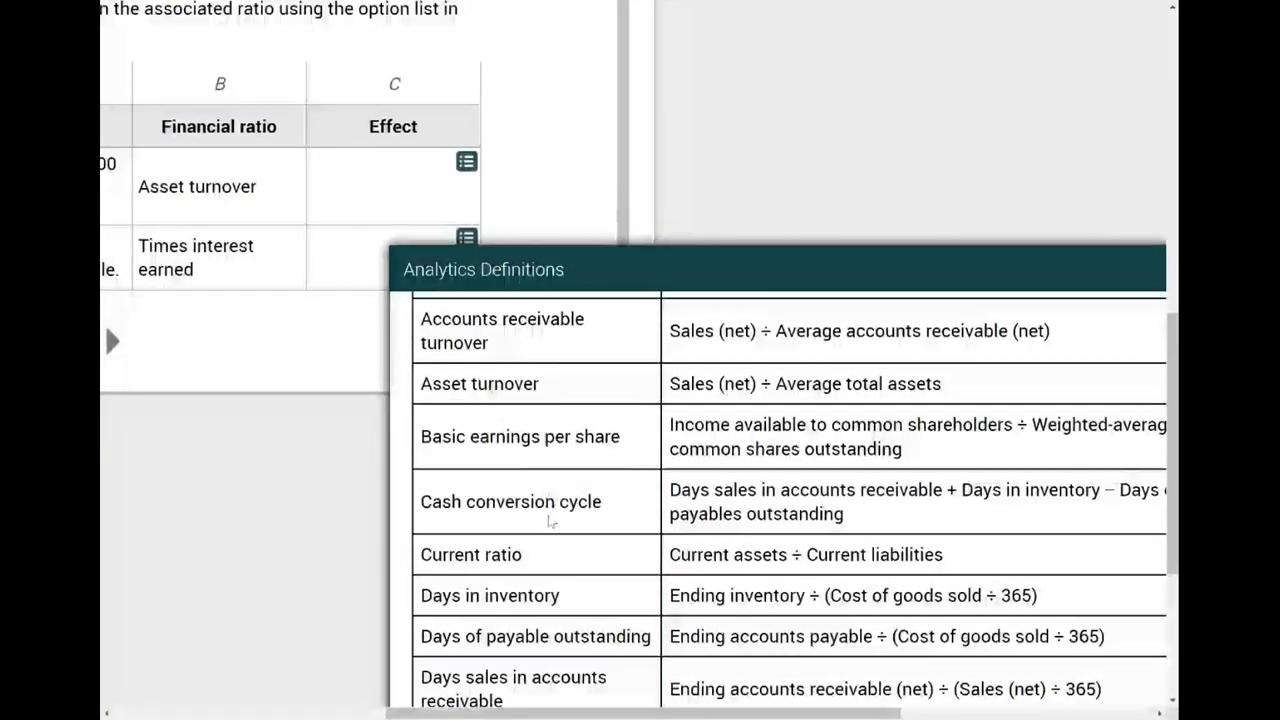
drag(660, 268, 610, 450)
drag(301, 416, 402, 416)
drag(565, 416, 718, 416)
click(730, 420)
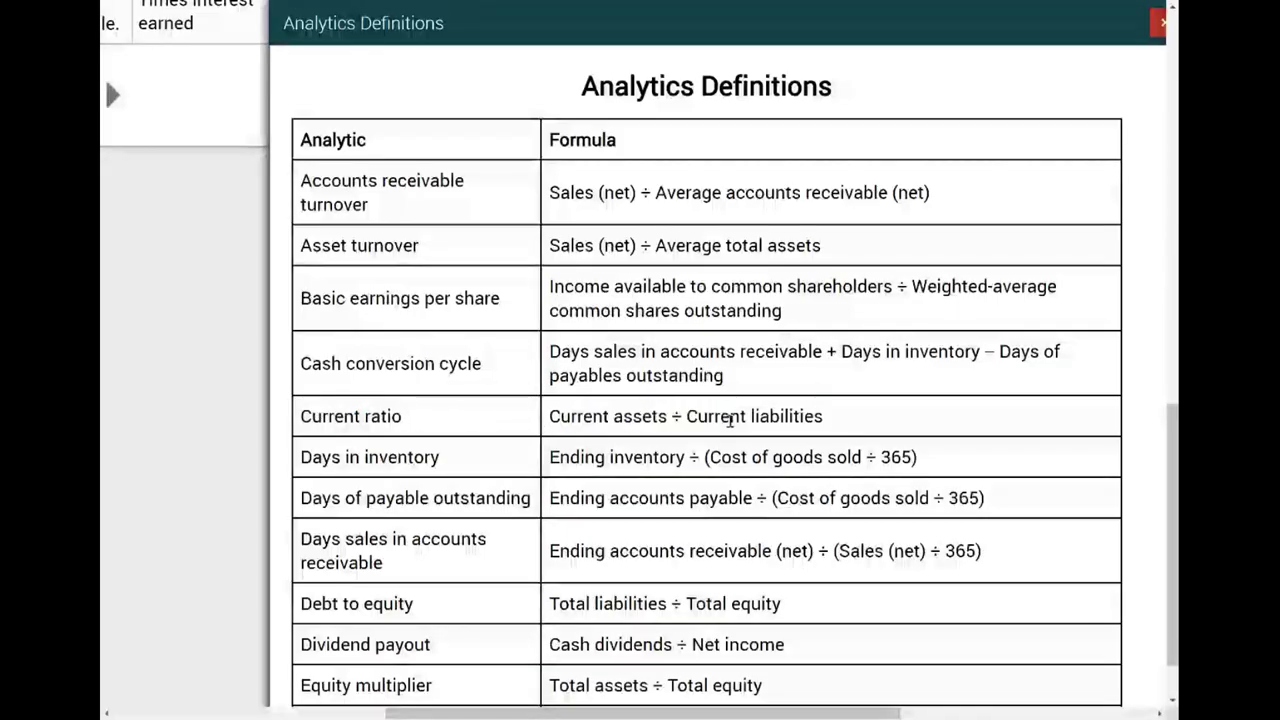
Step: Find the Quick ratio formula in the Analytics Definitions exhibit and examine its numerator and its current liabilities denominator
scroll(730, 420, down, 5)
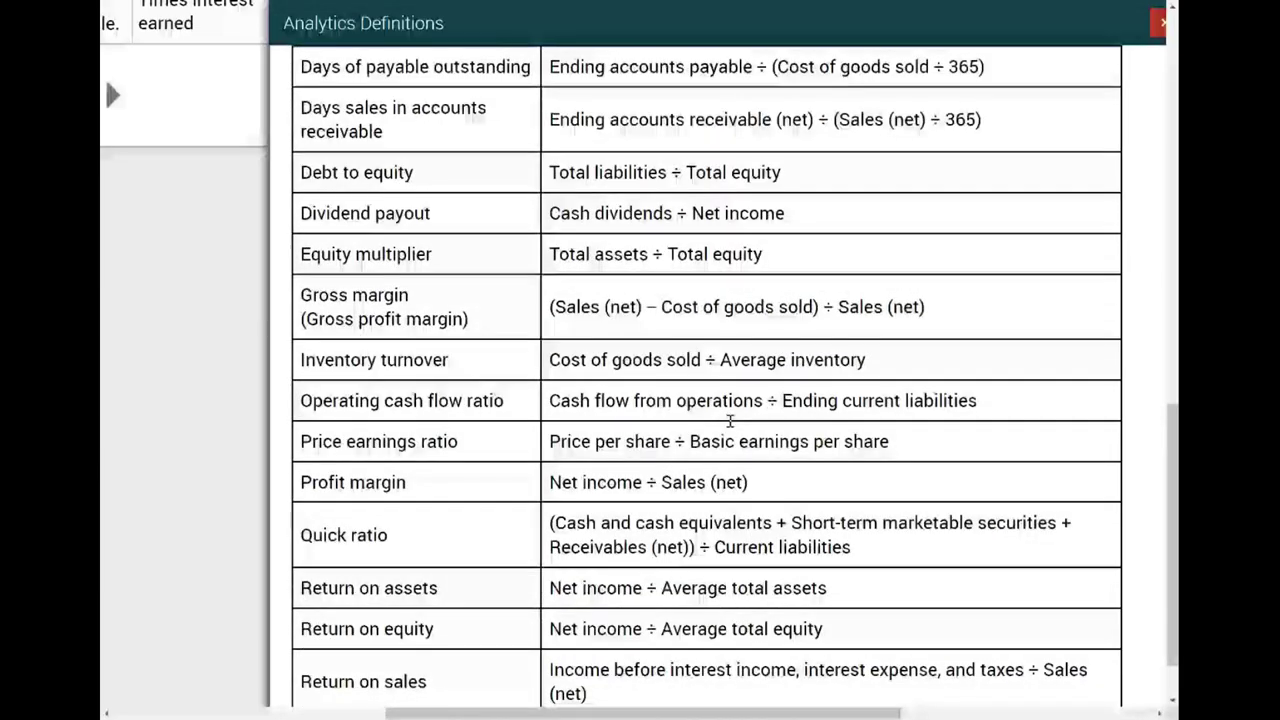
scroll(730, 420, down, 2)
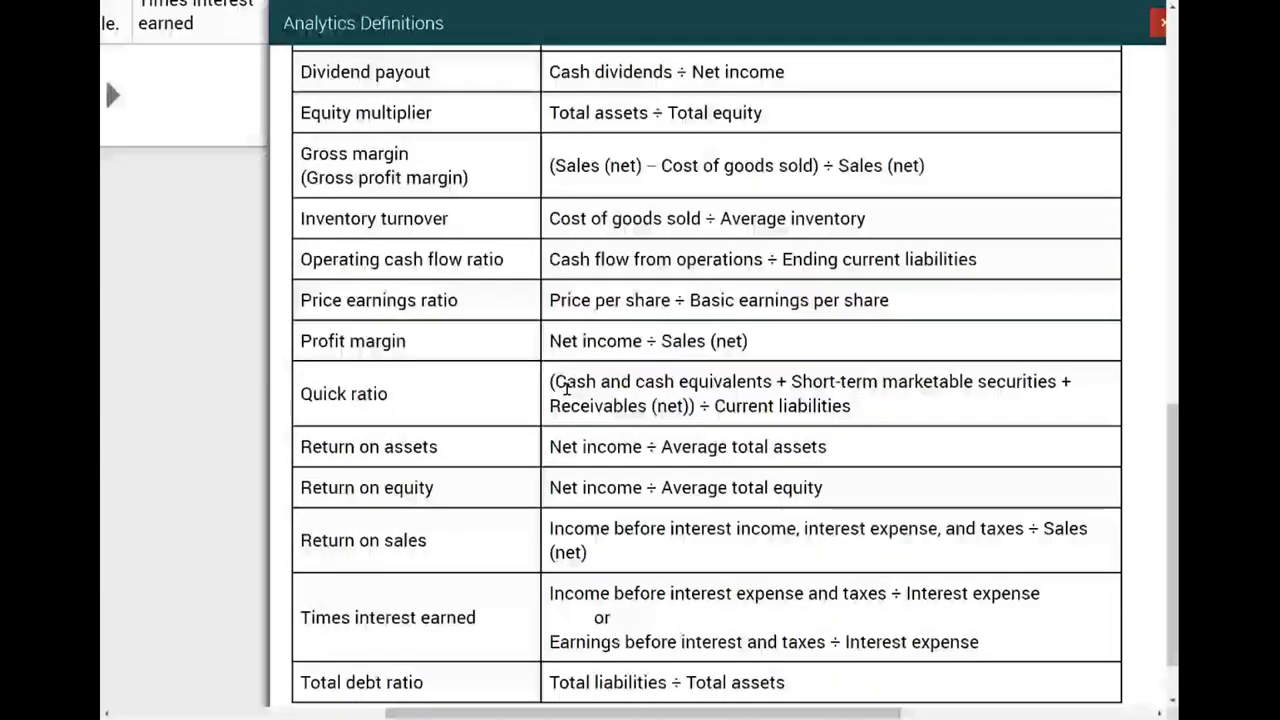
drag(553, 382, 1030, 394)
drag(552, 407, 836, 410)
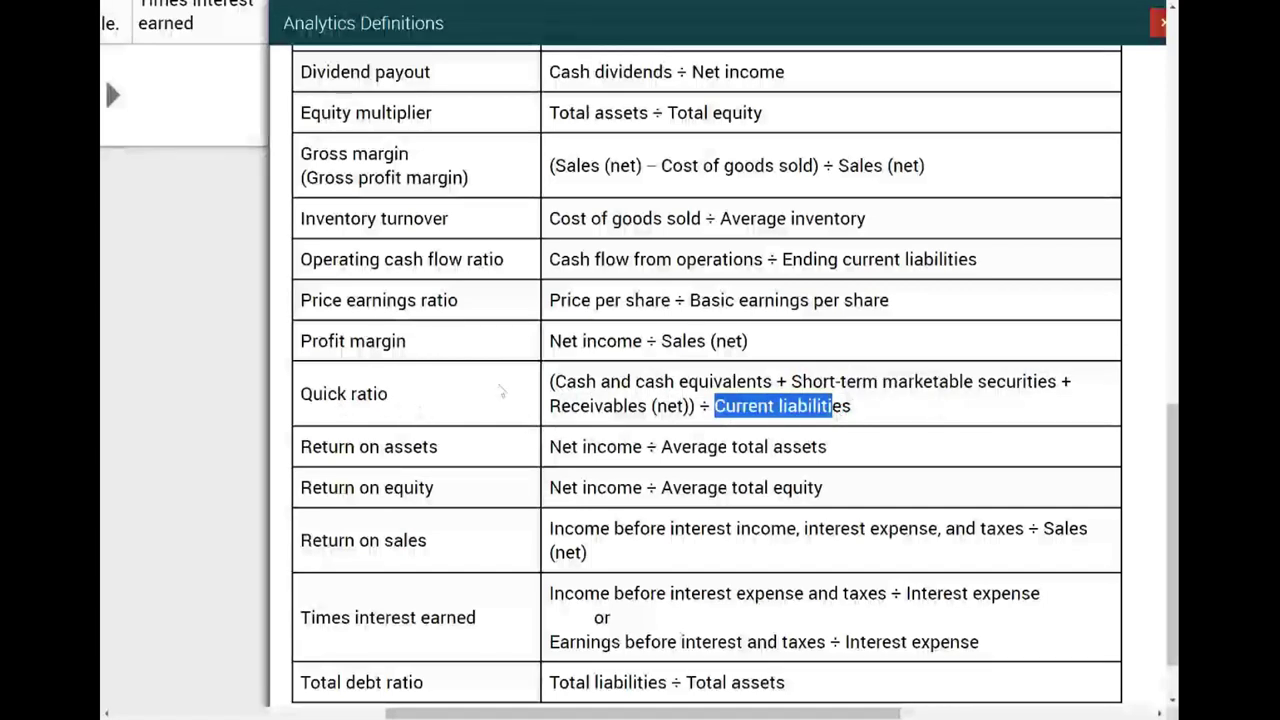
click(714, 407)
drag(714, 407, 852, 408)
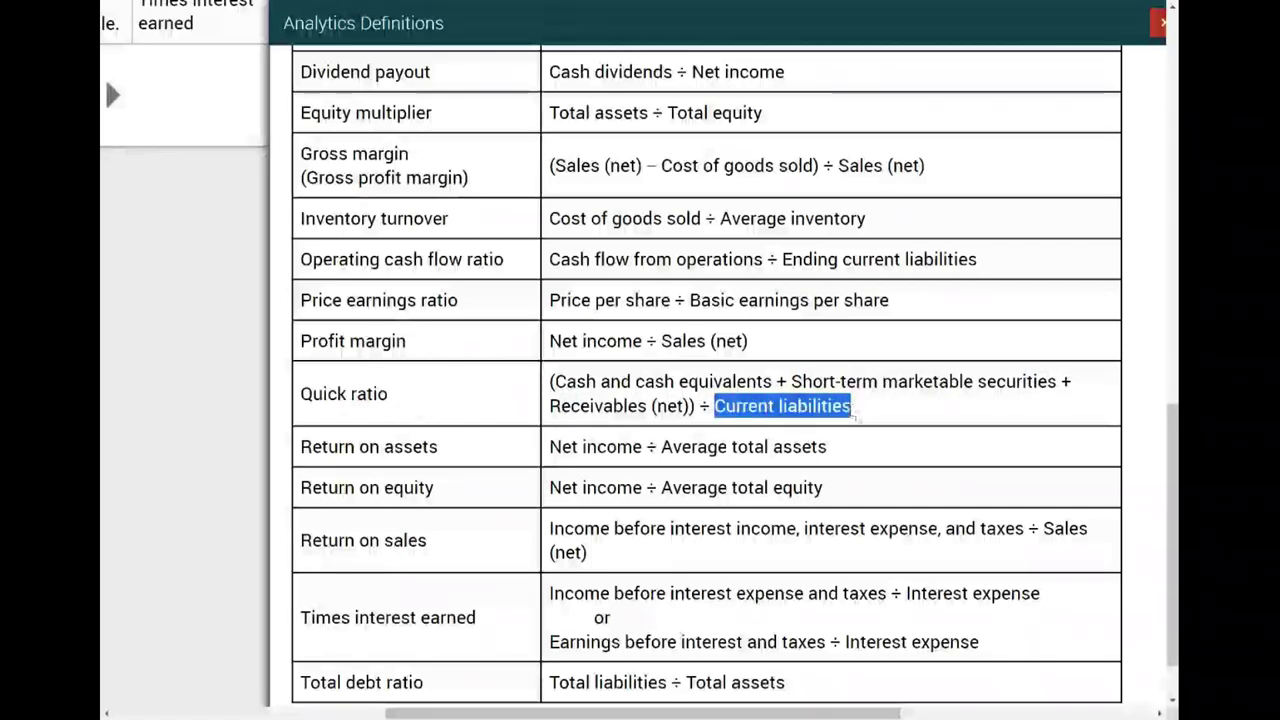
click(689, 406)
drag(692, 406, 545, 372)
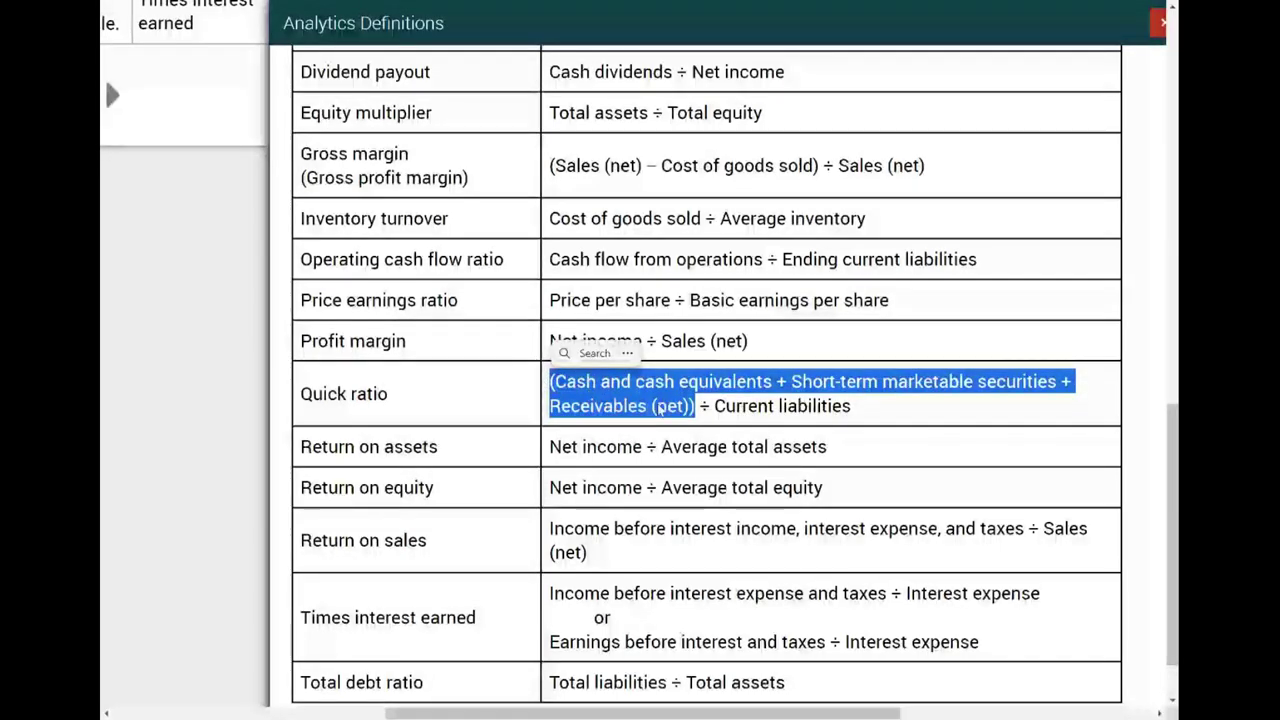
click(745, 418)
drag(714, 405, 852, 408)
Step: Set the category of Quick ratio to Liquidity in the Task 1 table
scroll(609, 468, up, 5)
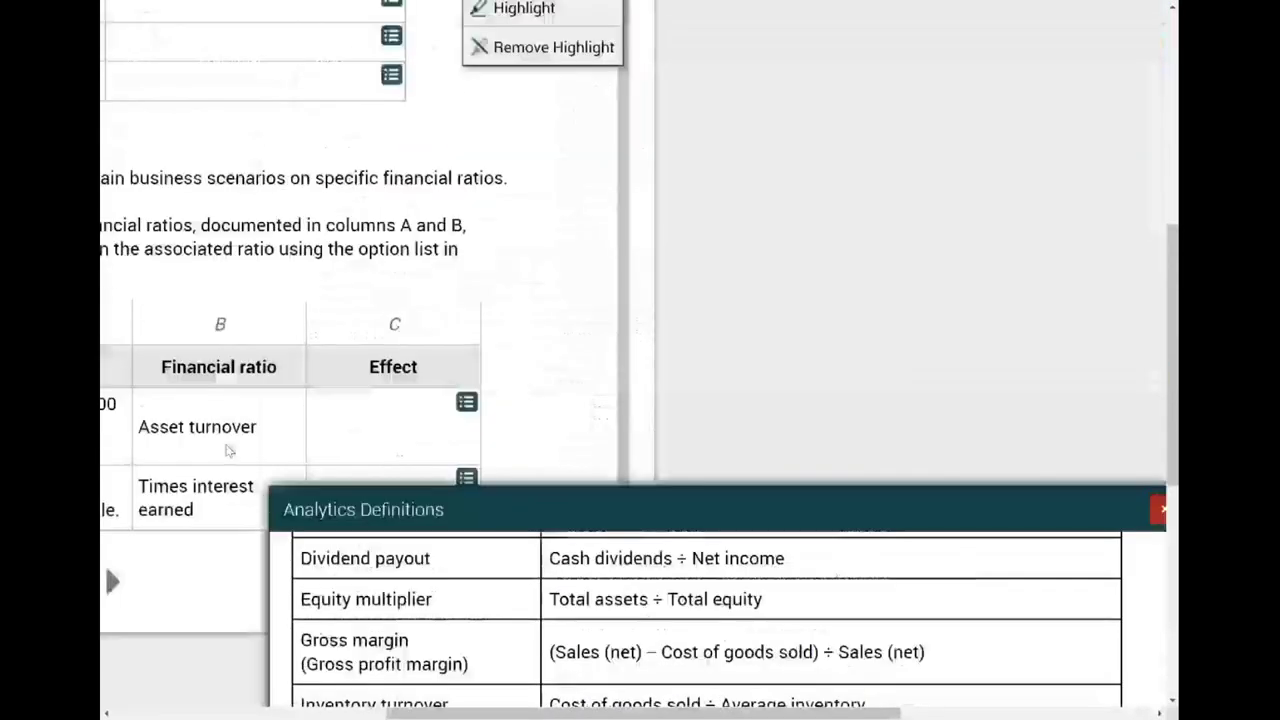
scroll(609, 468, up, 3)
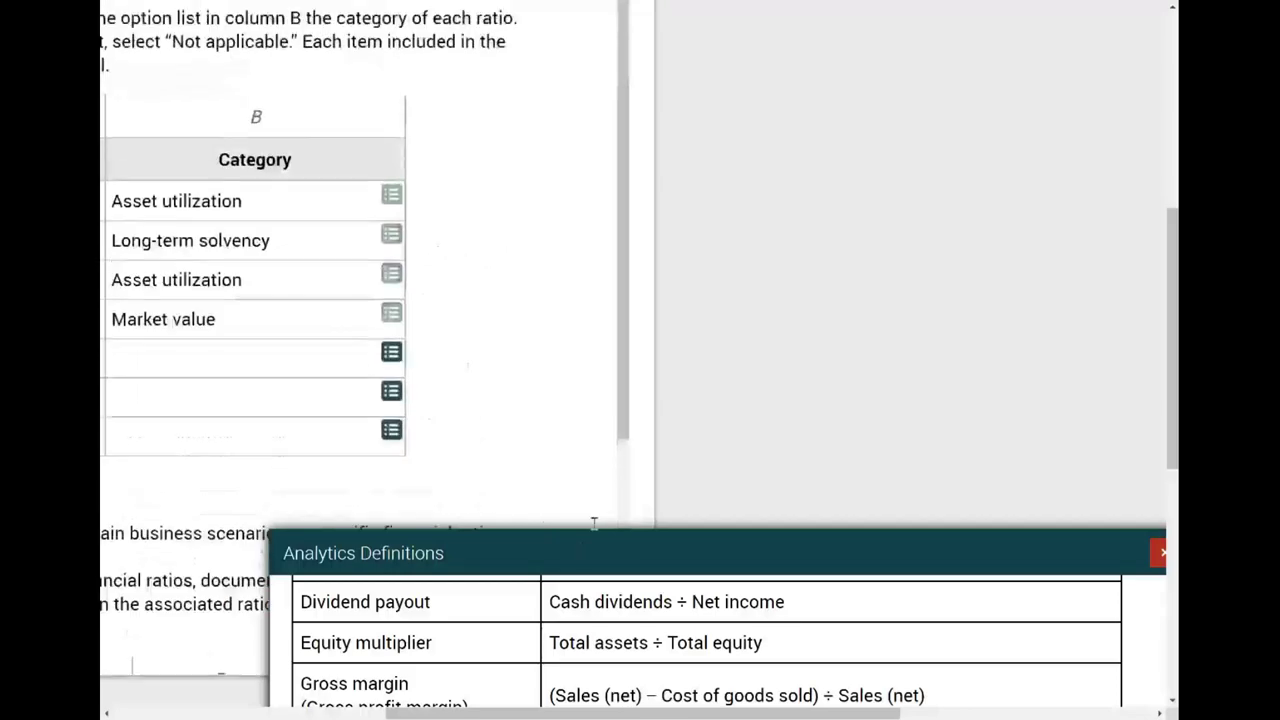
drag(425, 716, 218, 716)
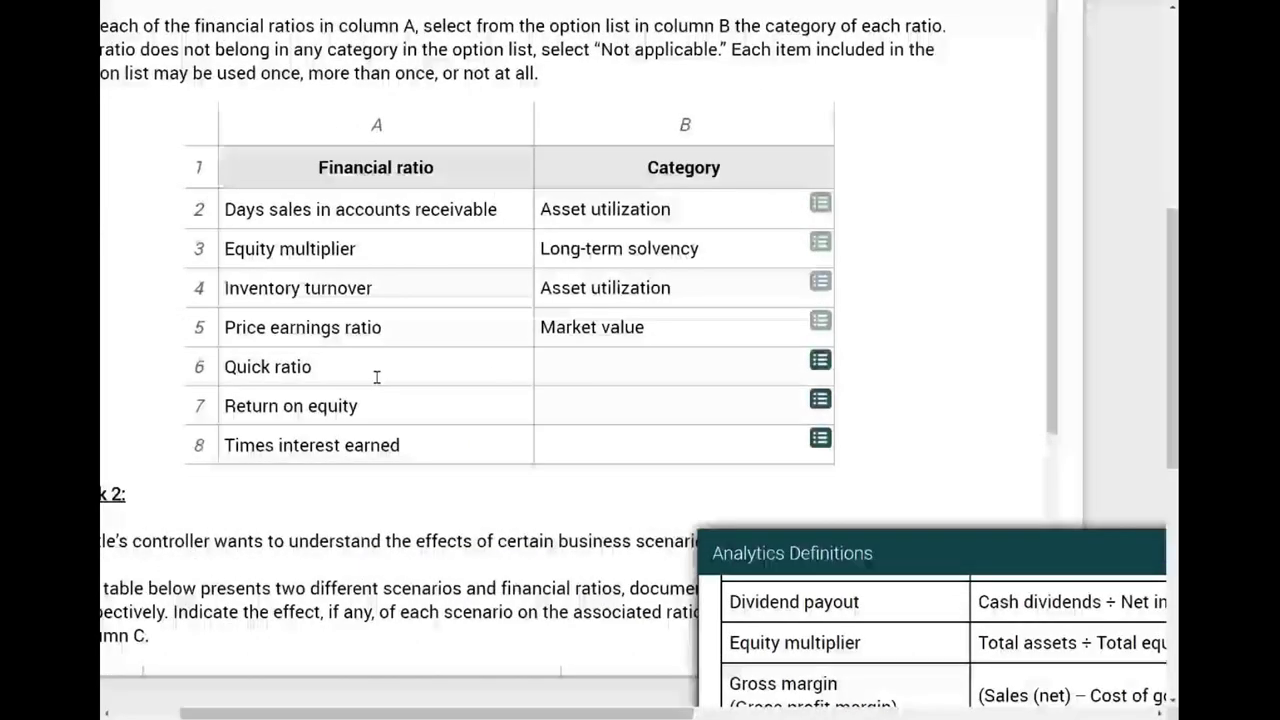
click(820, 361)
click(389, 449)
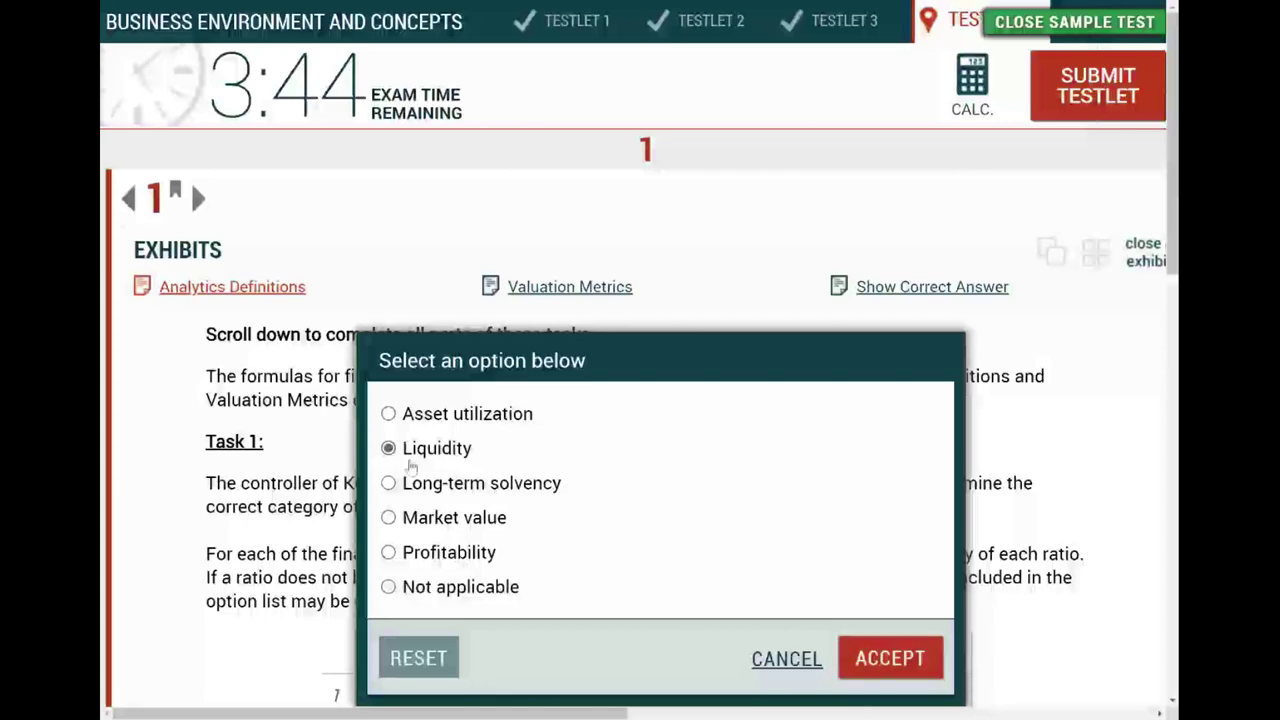
click(912, 676)
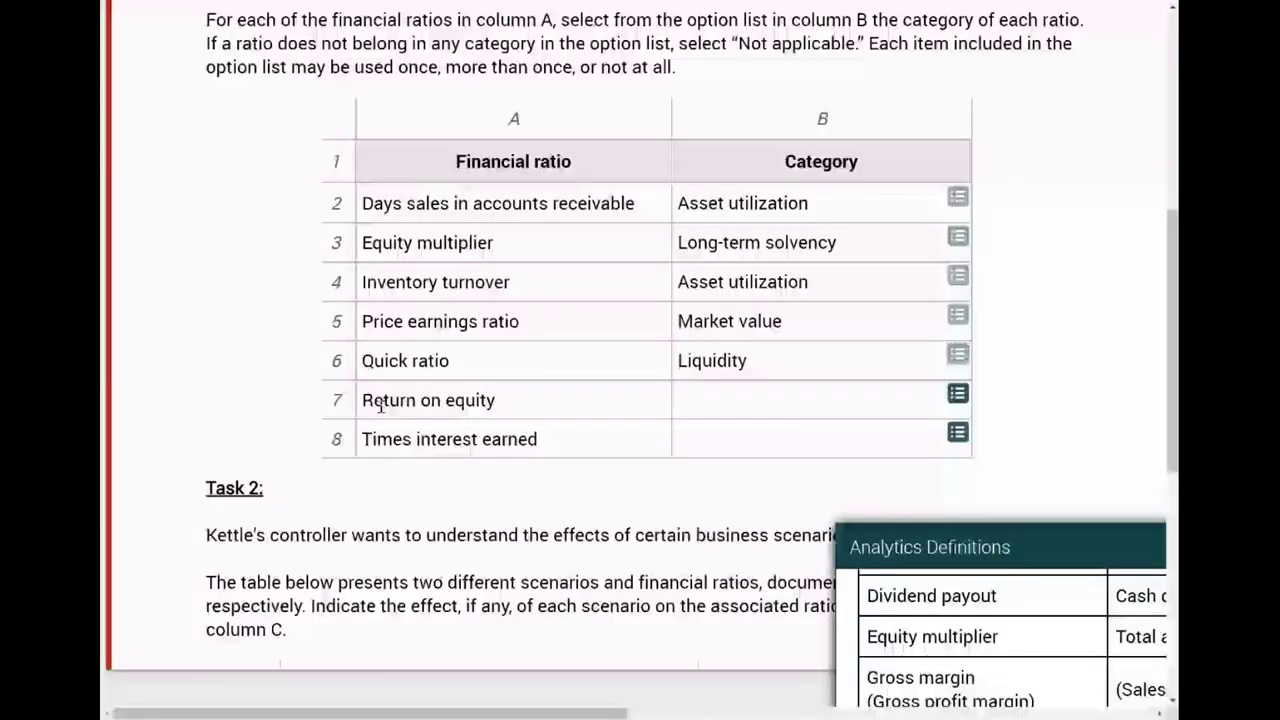
Step: Set the category of Return on equity to Profitability, marking the words Return and equity in its name
drag(420, 401, 361, 402)
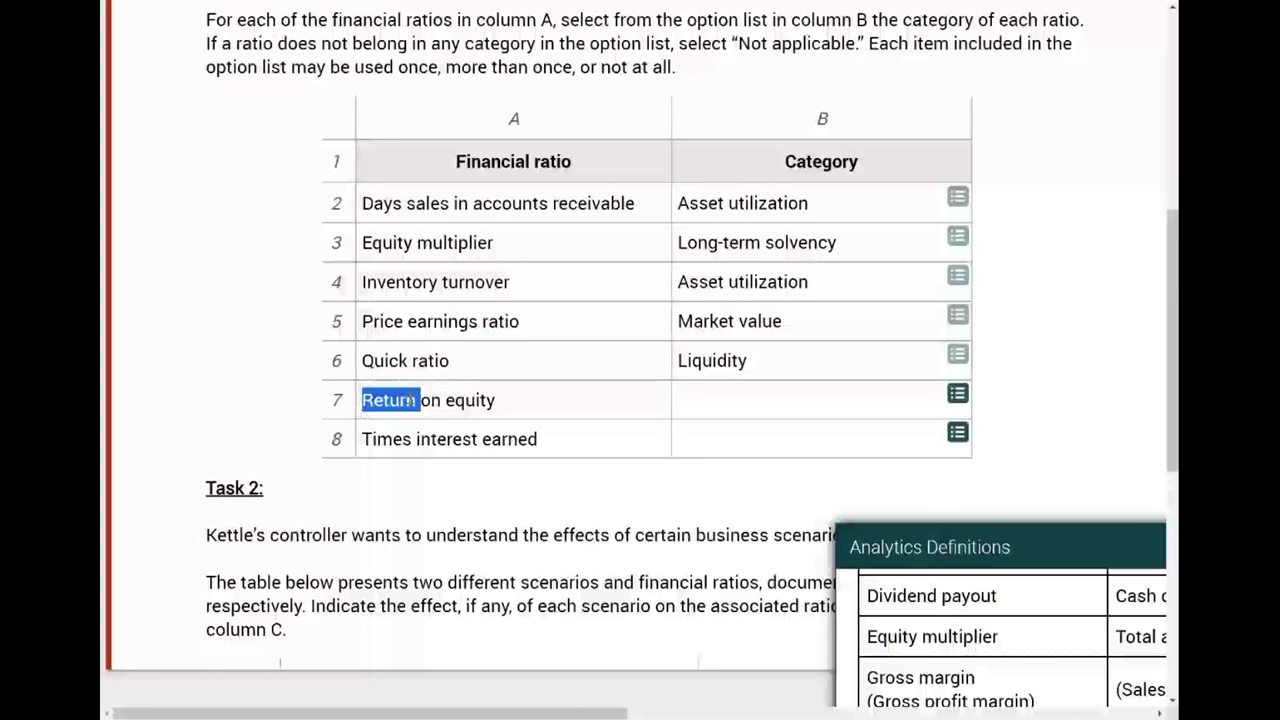
click(957, 395)
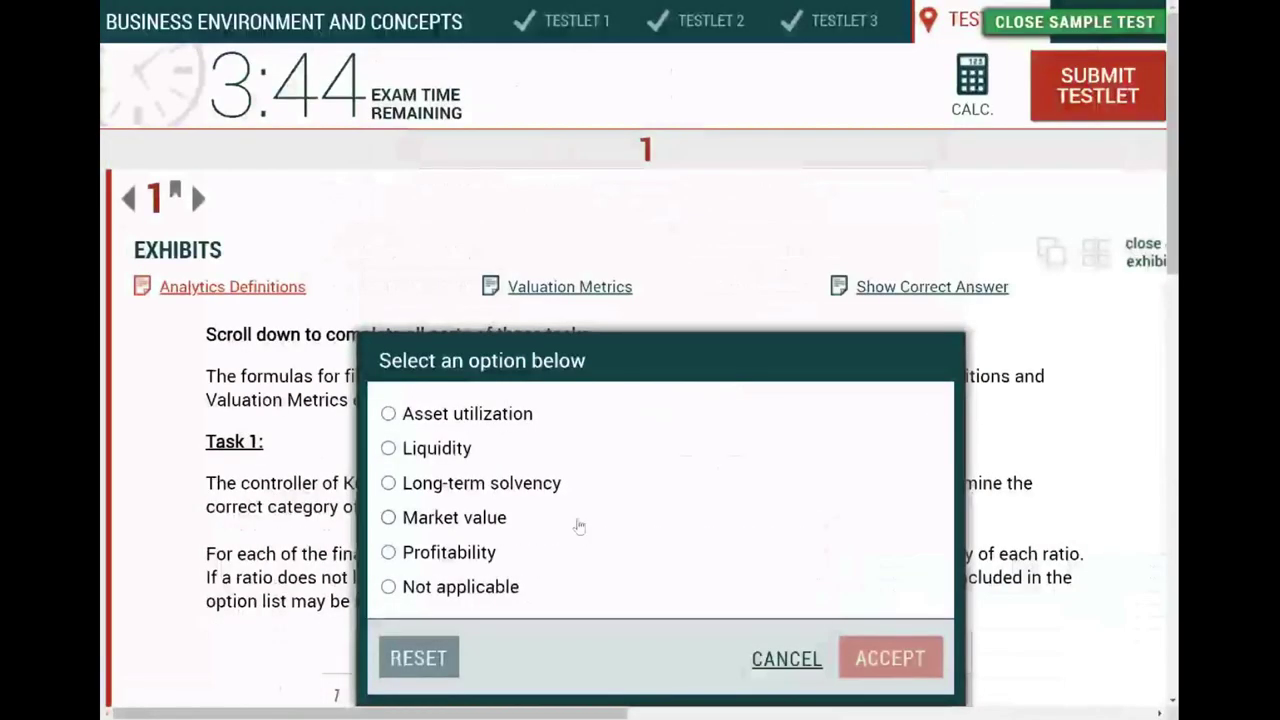
click(388, 552)
click(890, 658)
click(491, 367)
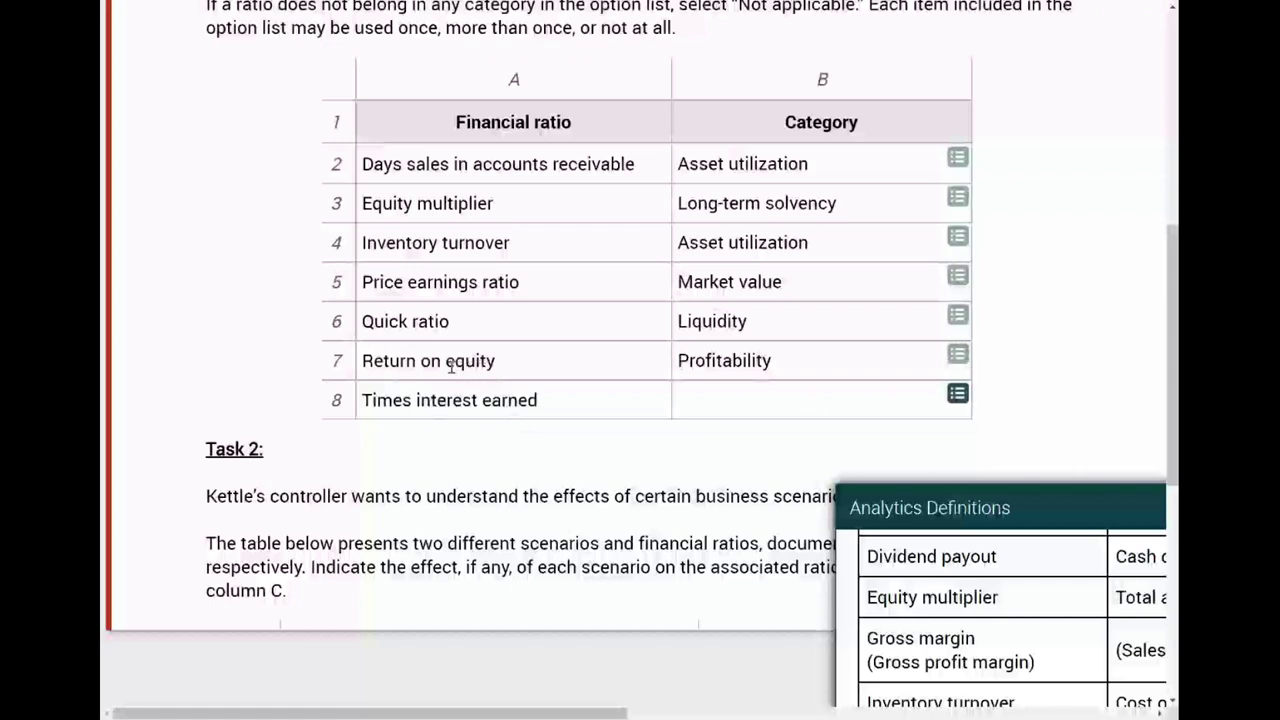
double_click(447, 362)
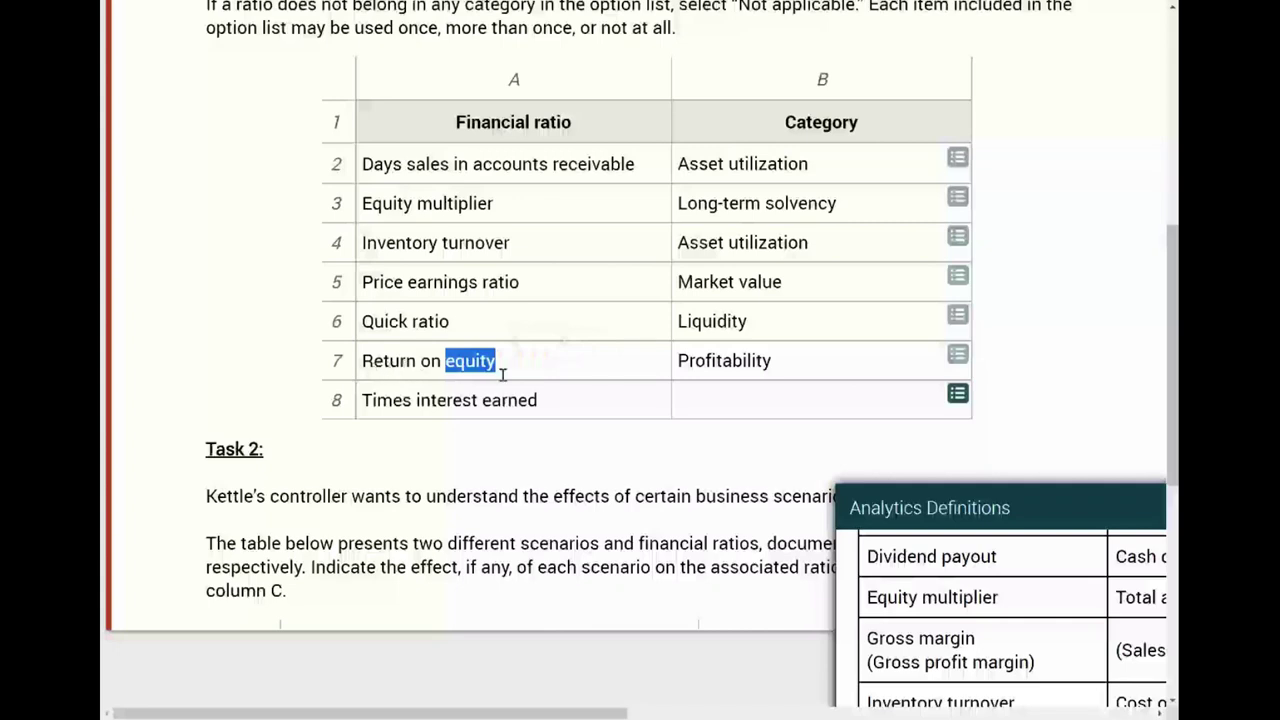
Step: Mark the word interest in Times interest earned and calculate 10 ÷ 2 on the calculator as an example of the ratio
click(555, 400)
drag(485, 402, 416, 400)
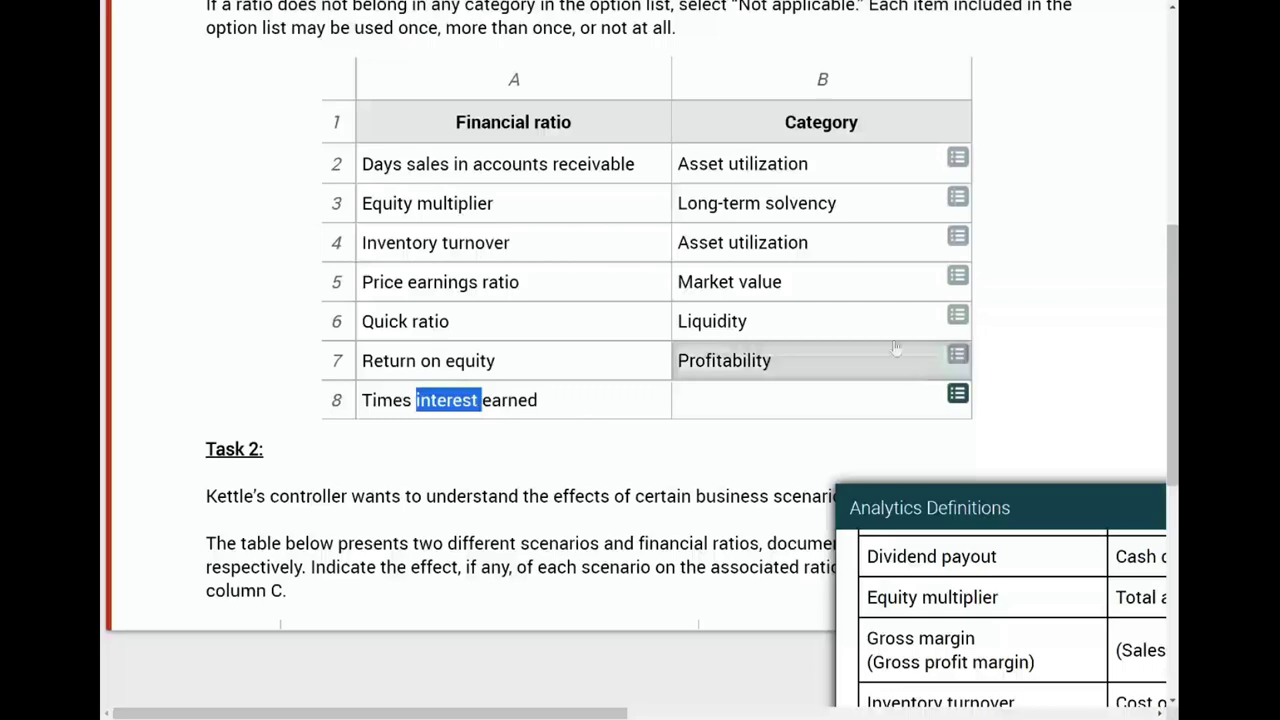
scroll(960, 330, up, 5)
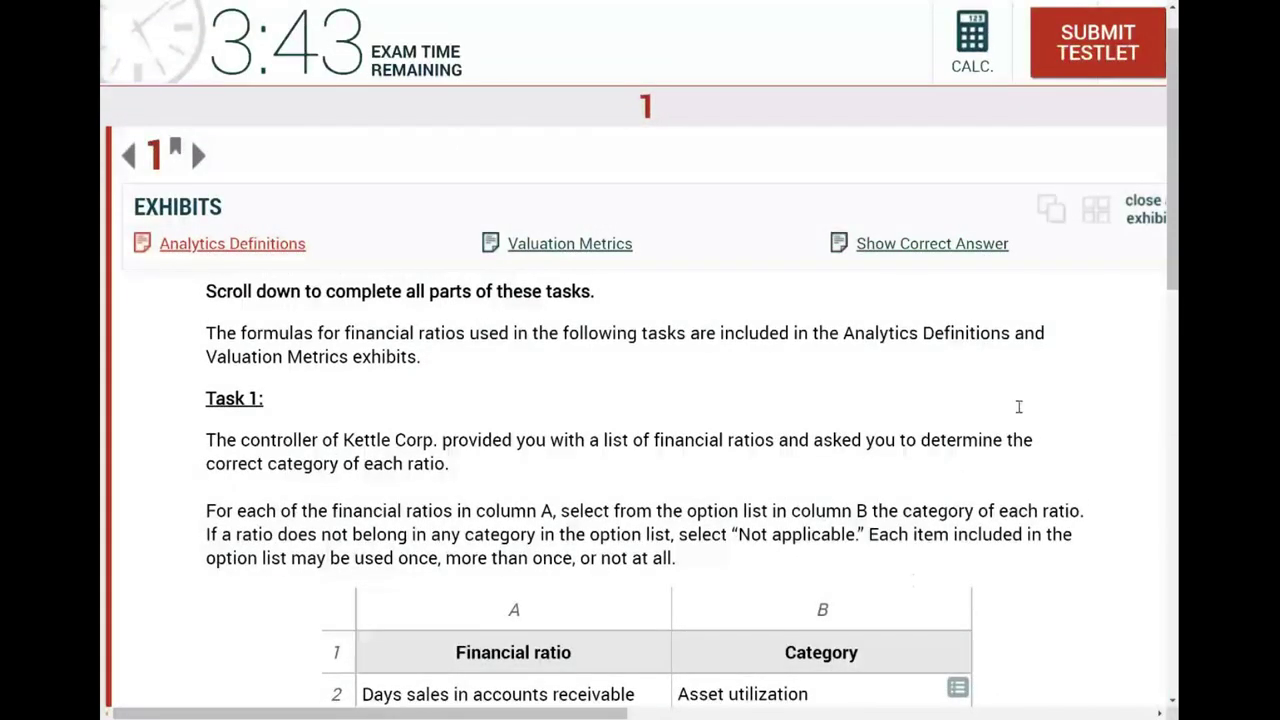
drag(612, 713, 786, 708)
click(611, 40)
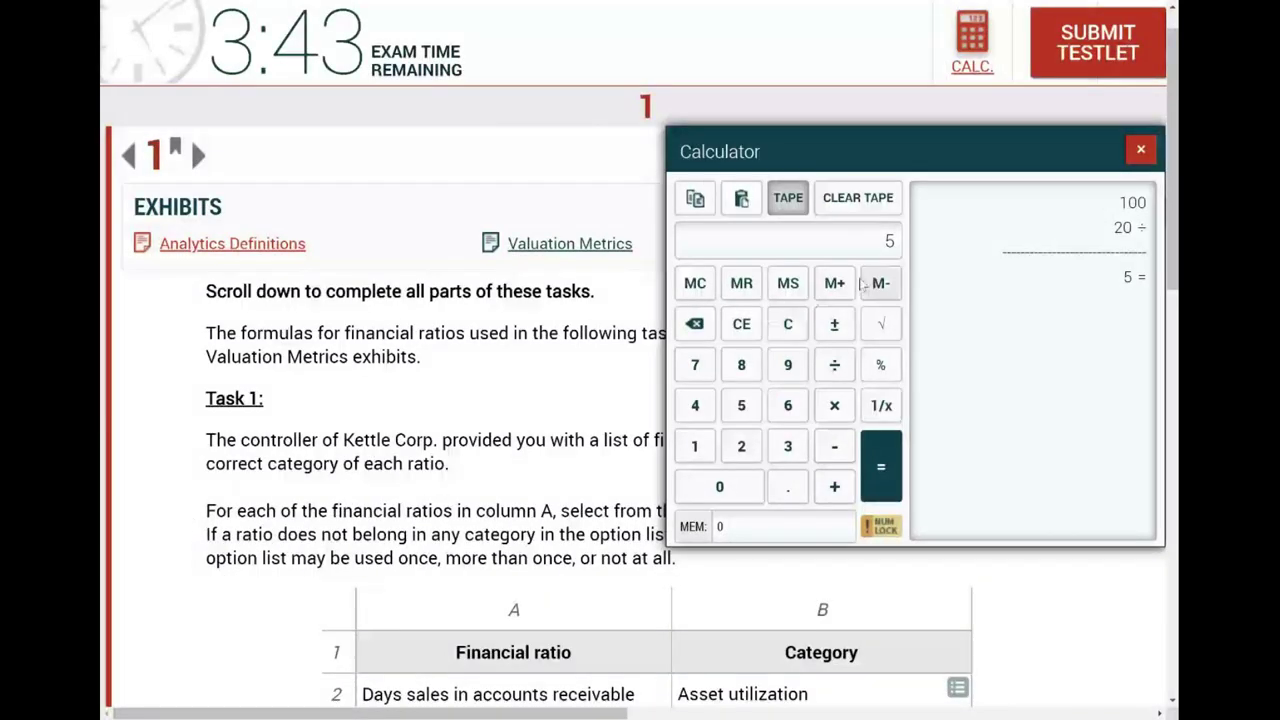
click(697, 447)
click(719, 486)
click(838, 366)
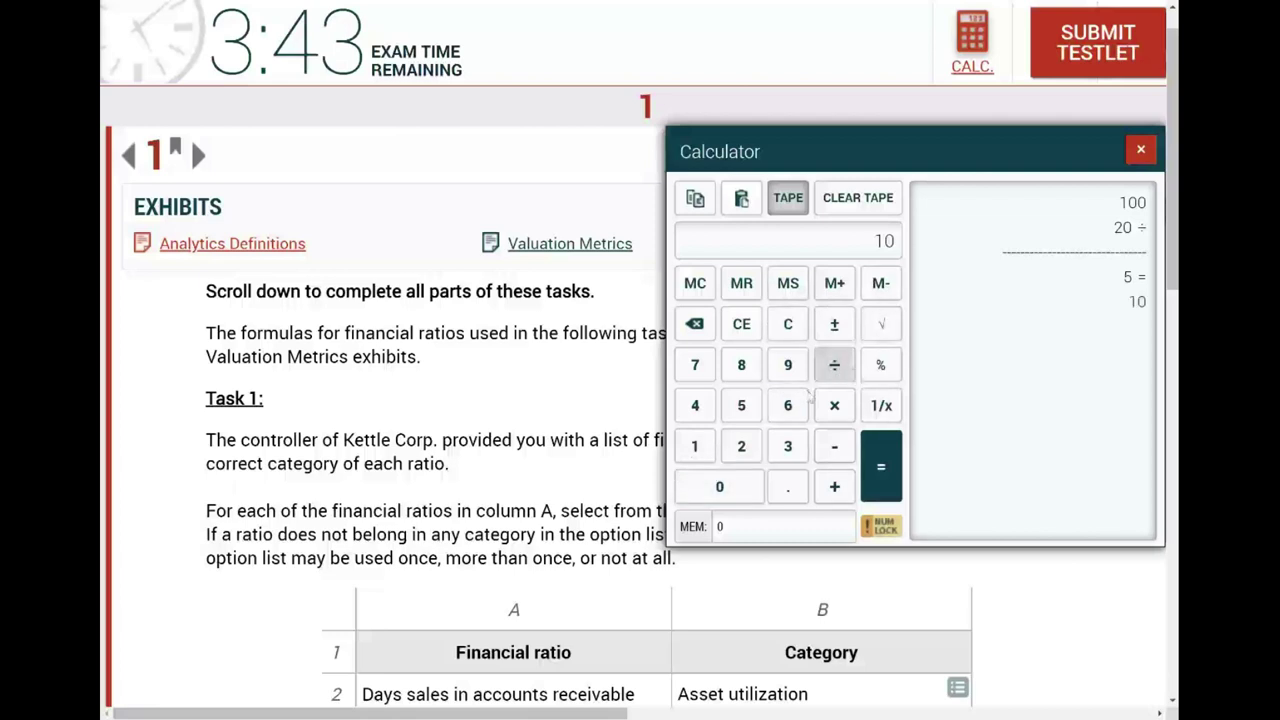
click(741, 446)
click(882, 476)
Step: Examine the dividend, divisor and result of the 10 ÷ 2 calculation on the calculator tape in relation to Times interest earned
double_click(1133, 306)
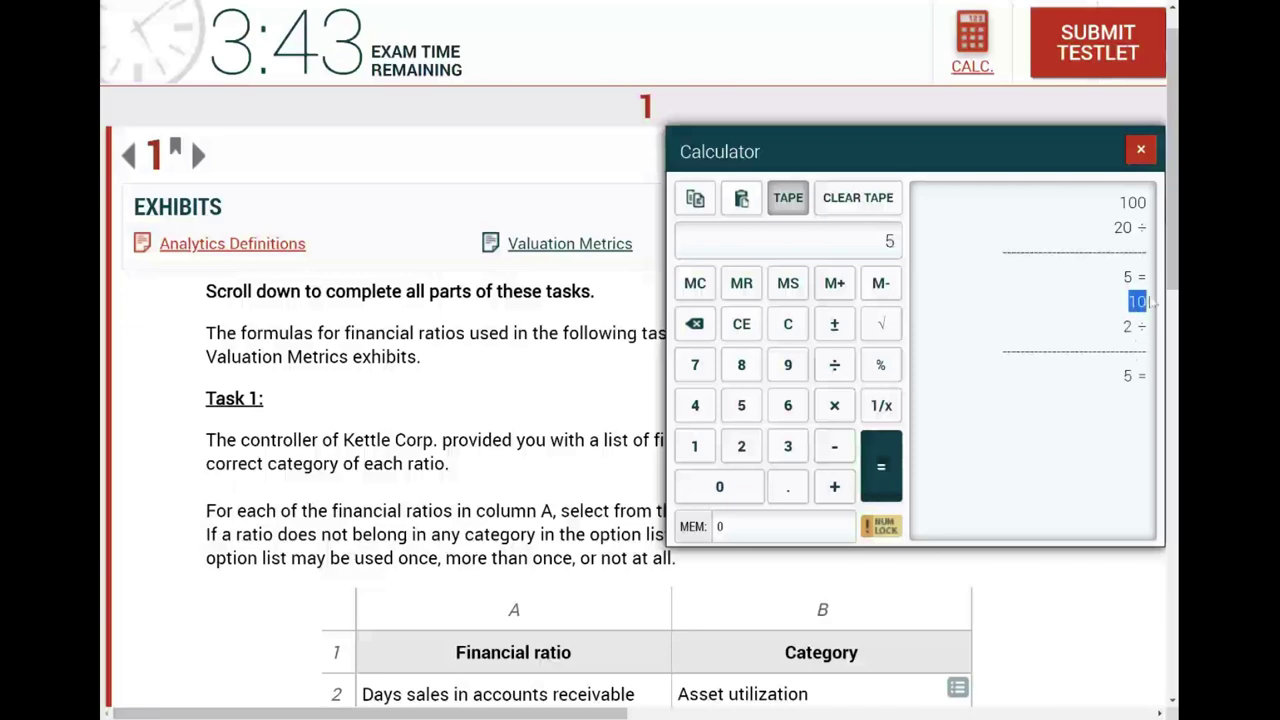
double_click(1128, 327)
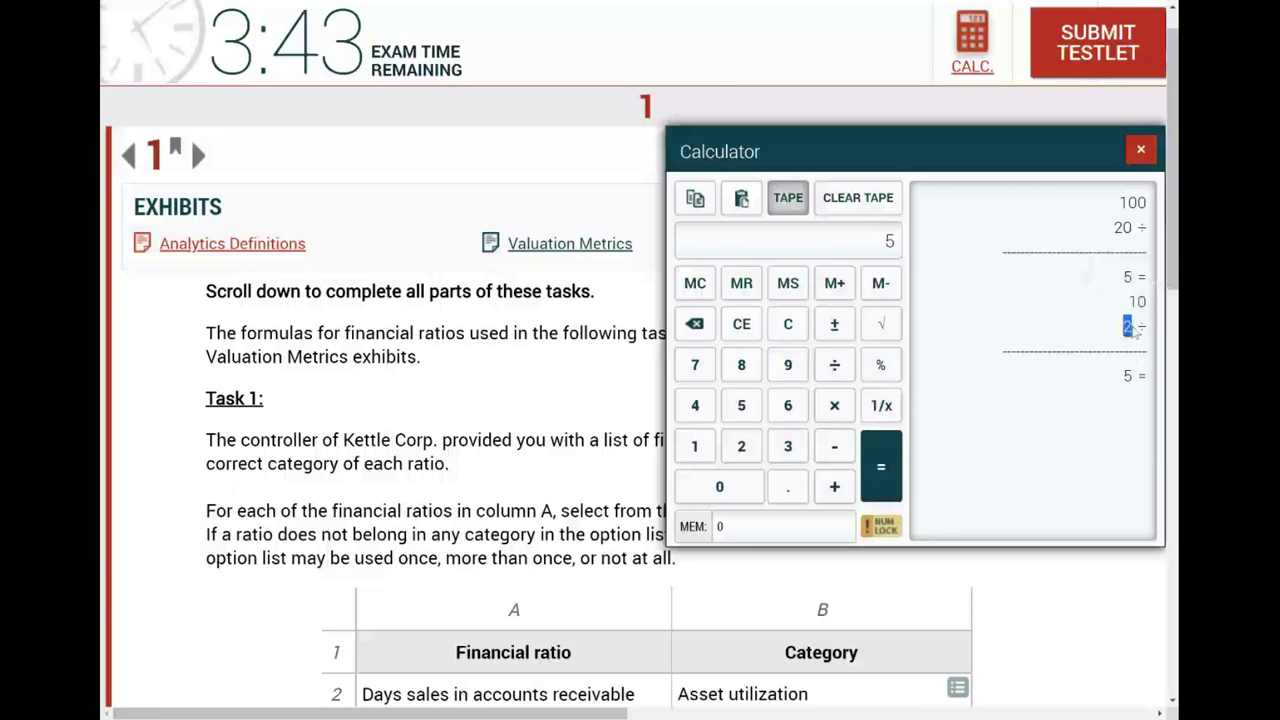
double_click(1128, 376)
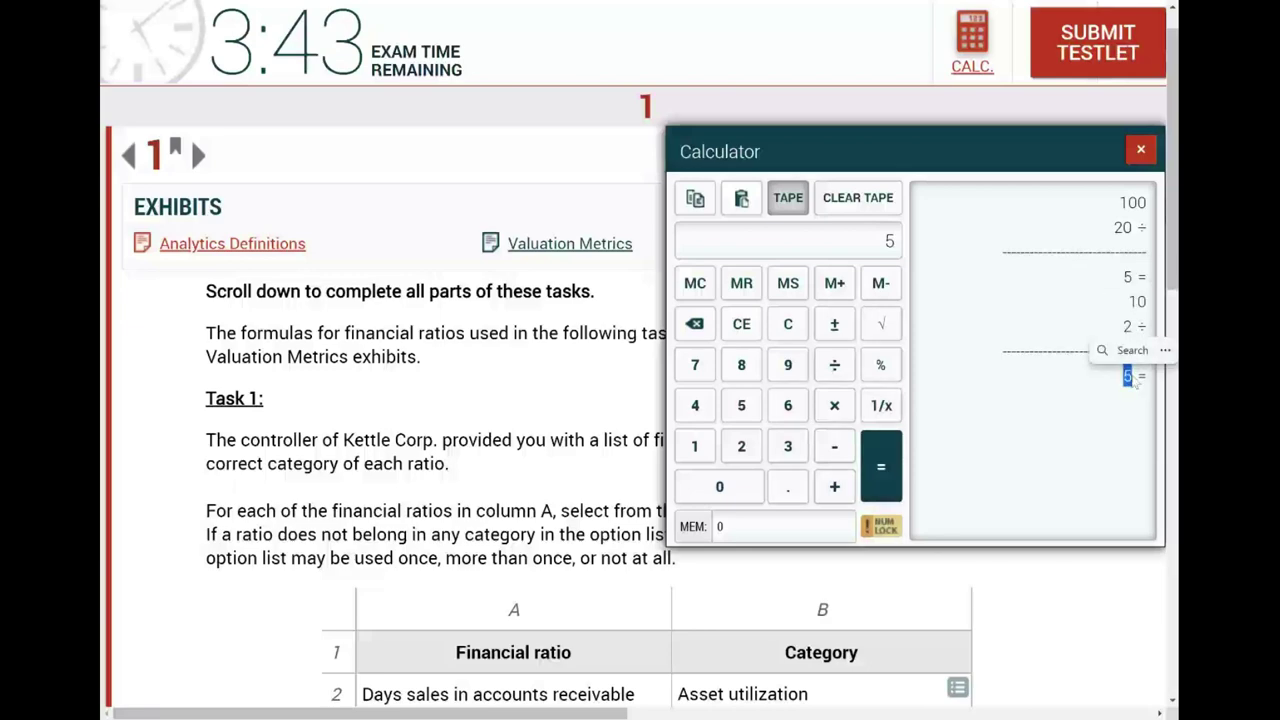
scroll(383, 606, down, 3)
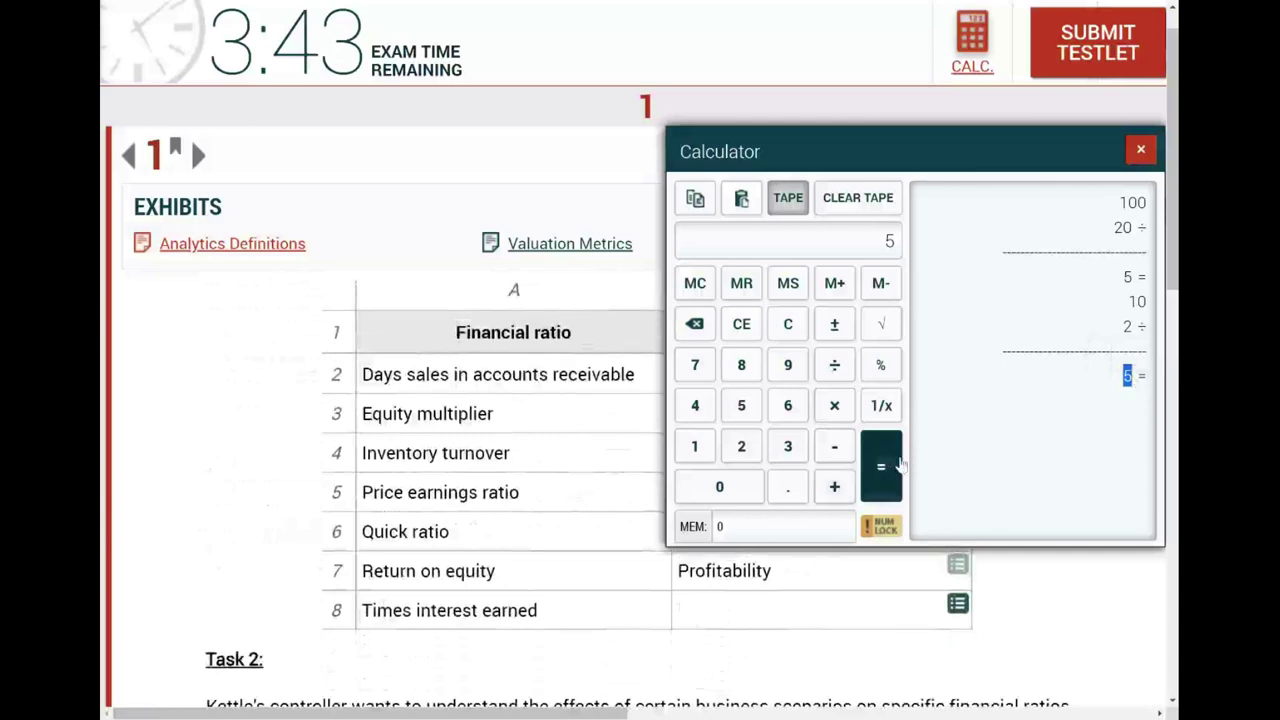
click(1127, 377)
double_click(1137, 301)
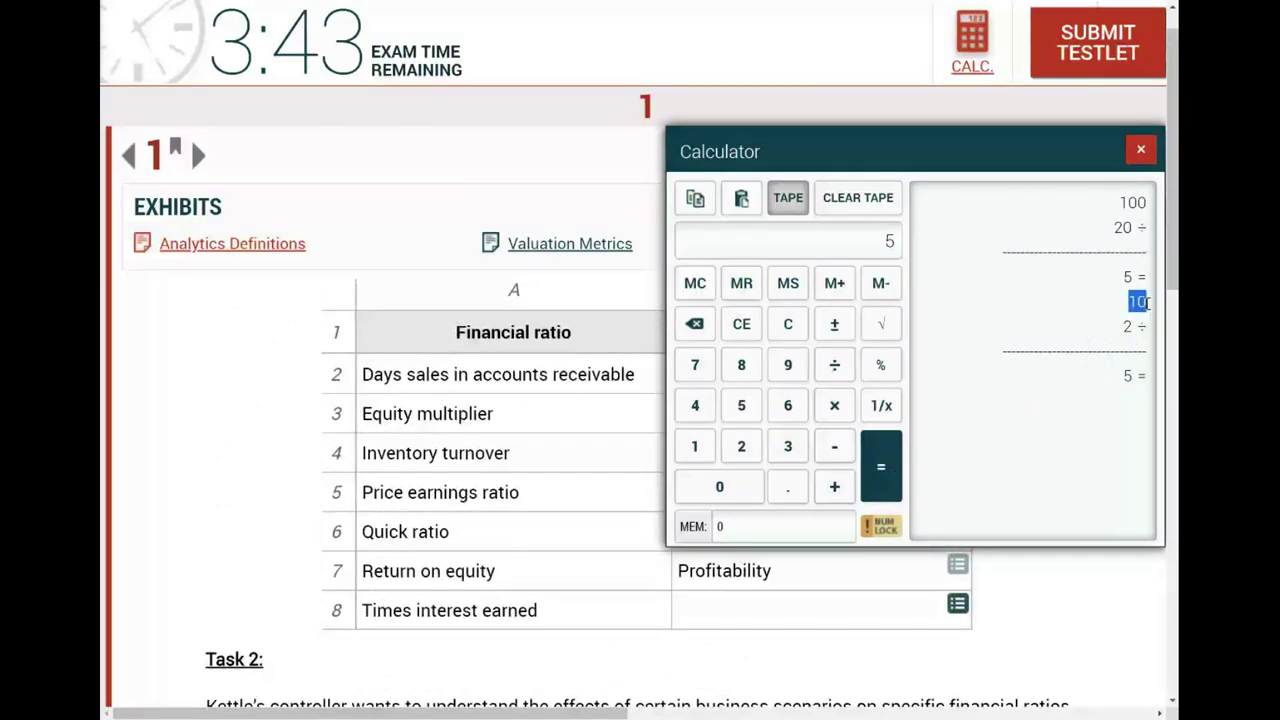
click(1126, 326)
double_click(1126, 326)
click(1127, 376)
double_click(1127, 376)
Step: Set the category of Times interest earned to Long-term solvency in the Task 1 table
click(912, 615)
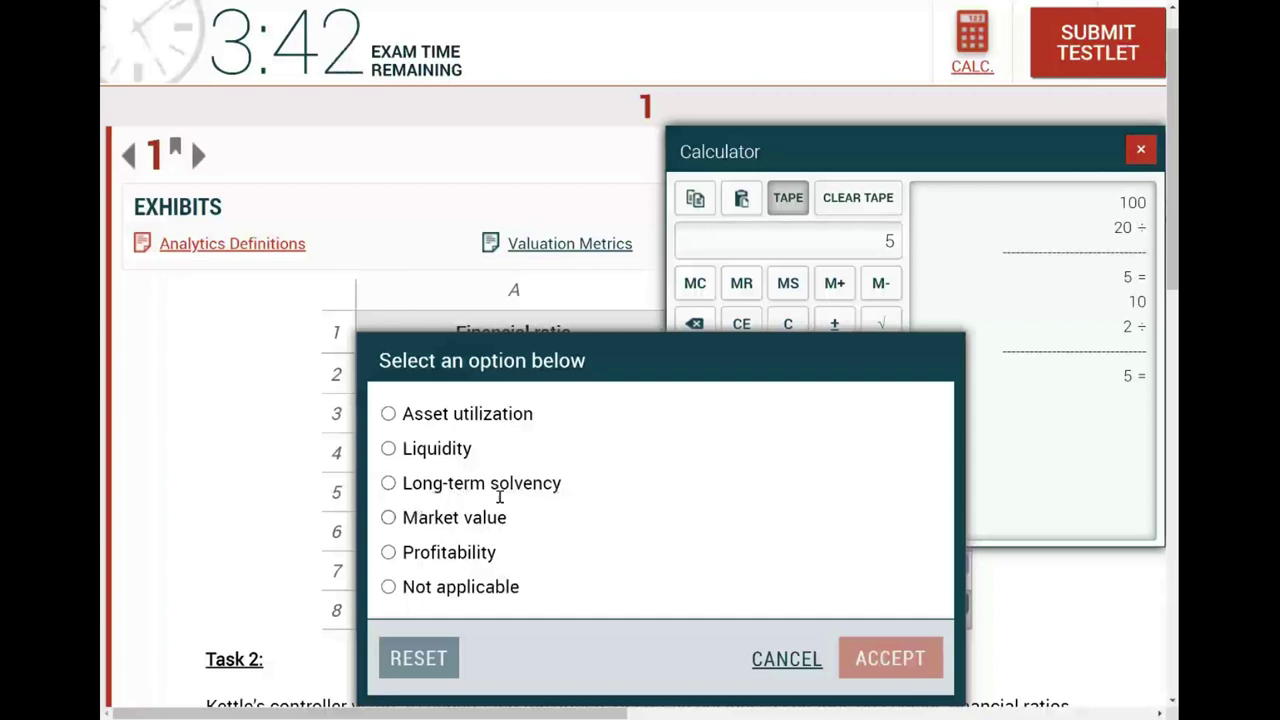
click(388, 483)
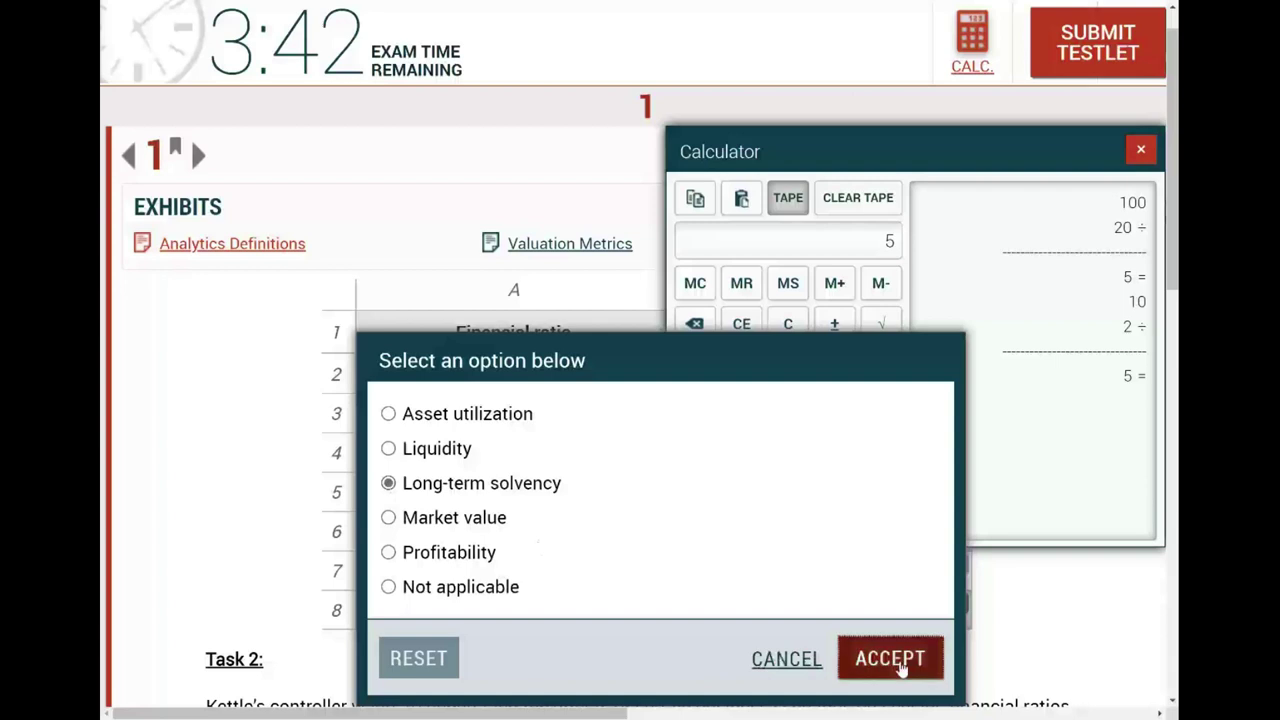
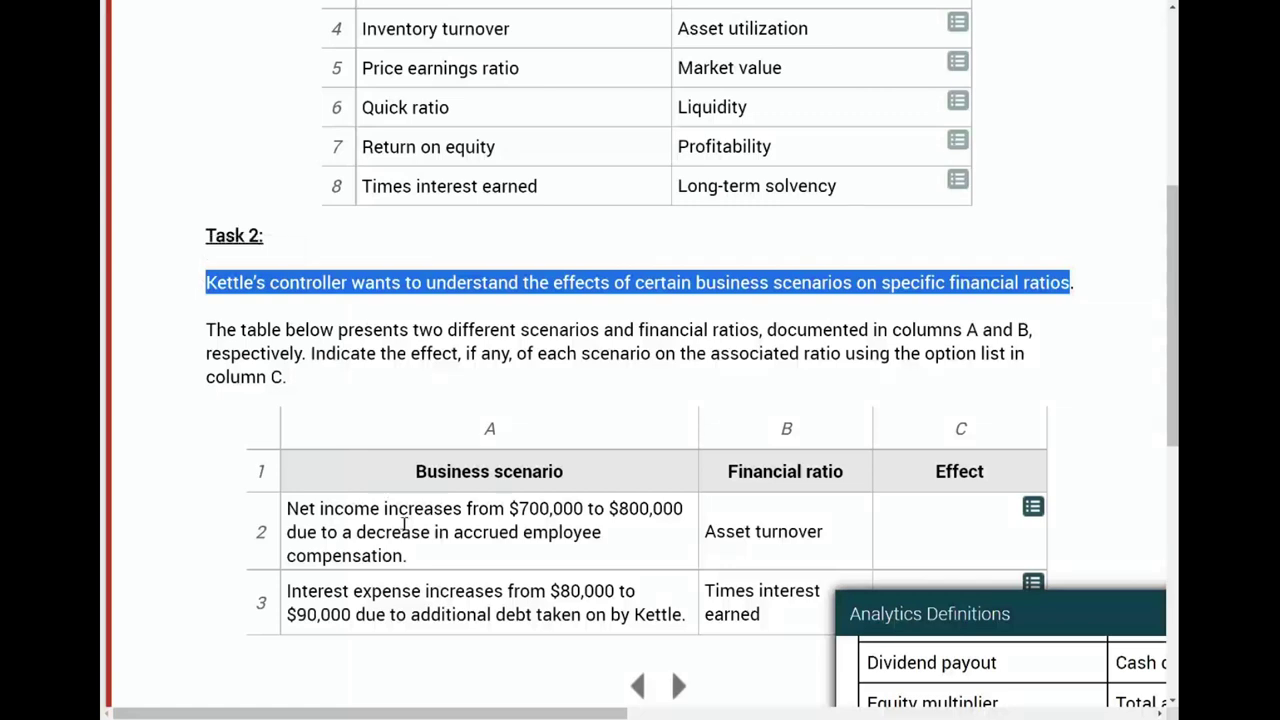
Step: Read the Task 2 instructions, marking the part about columns A and B and indicating each scenario's effect on its ratio
scroll(405, 524, down, 1)
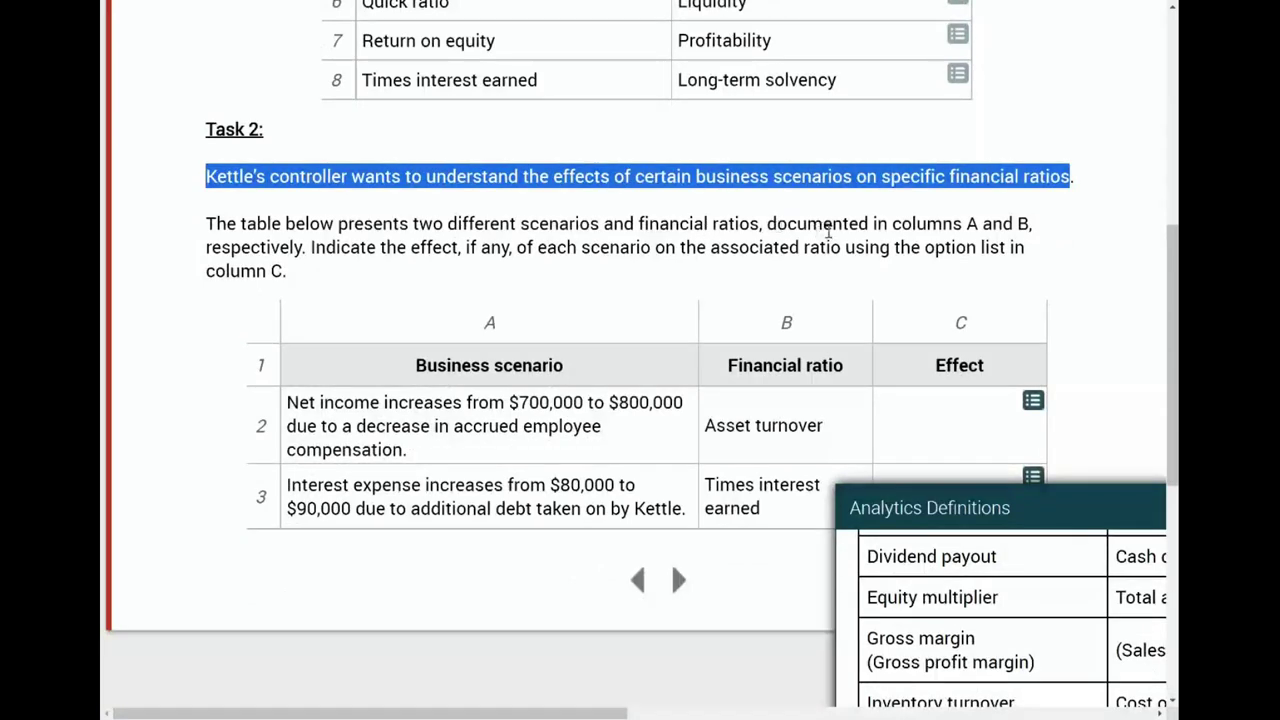
drag(963, 228, 1028, 250)
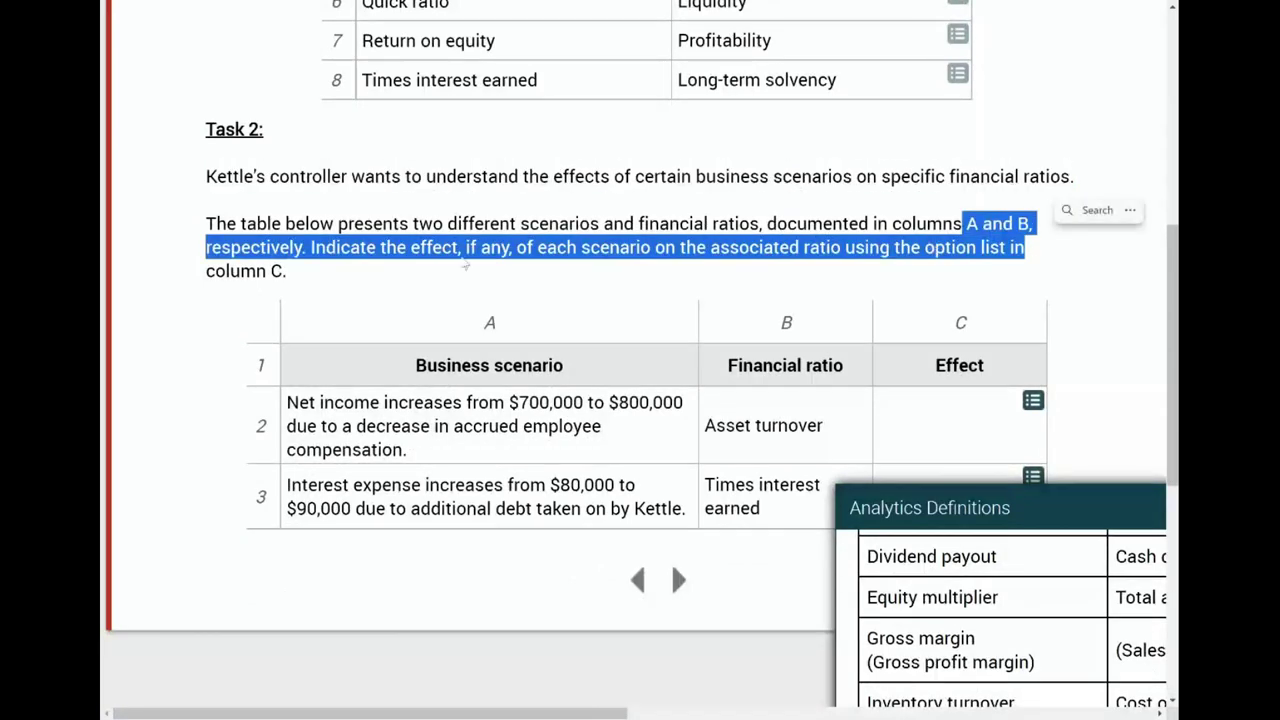
click(343, 262)
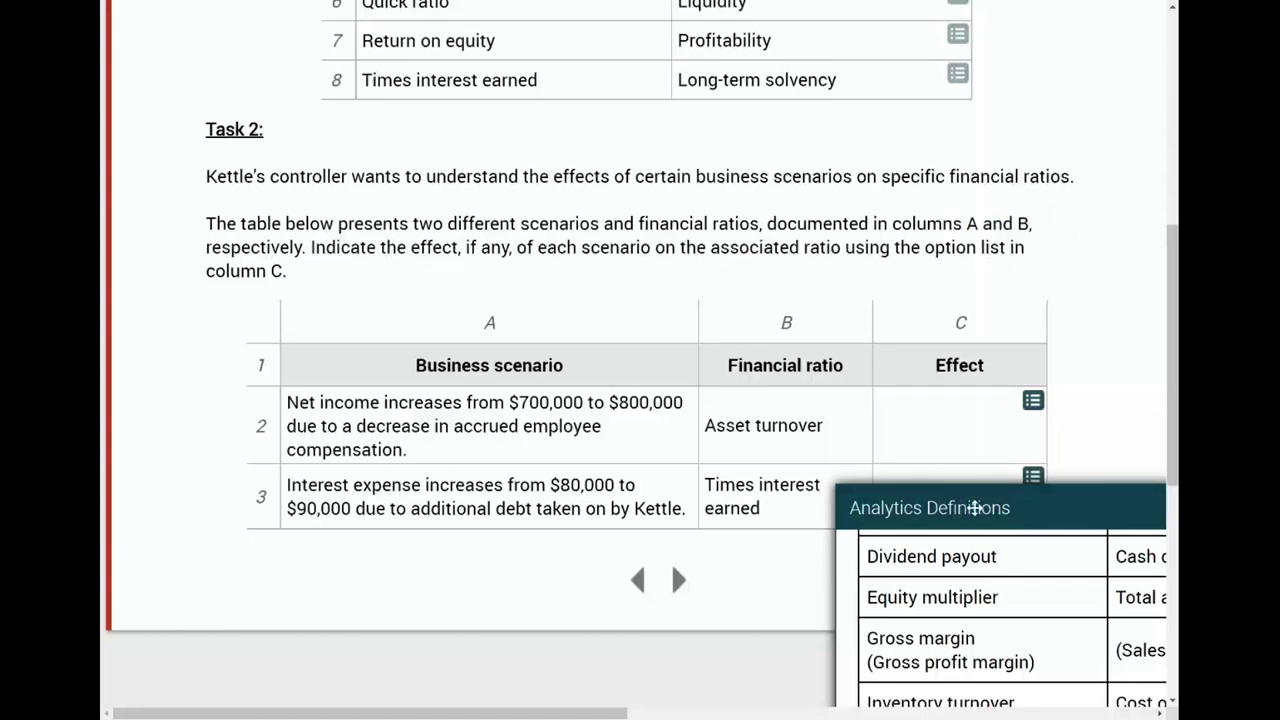
Step: Move the Analytics Definitions exhibit fully into view and look up the asset turnover formula
scroll(970, 530, down, 5)
scroll(860, 382, up, 4)
drag(900, 440, 602, 255)
scroll(425, 492, down, 3)
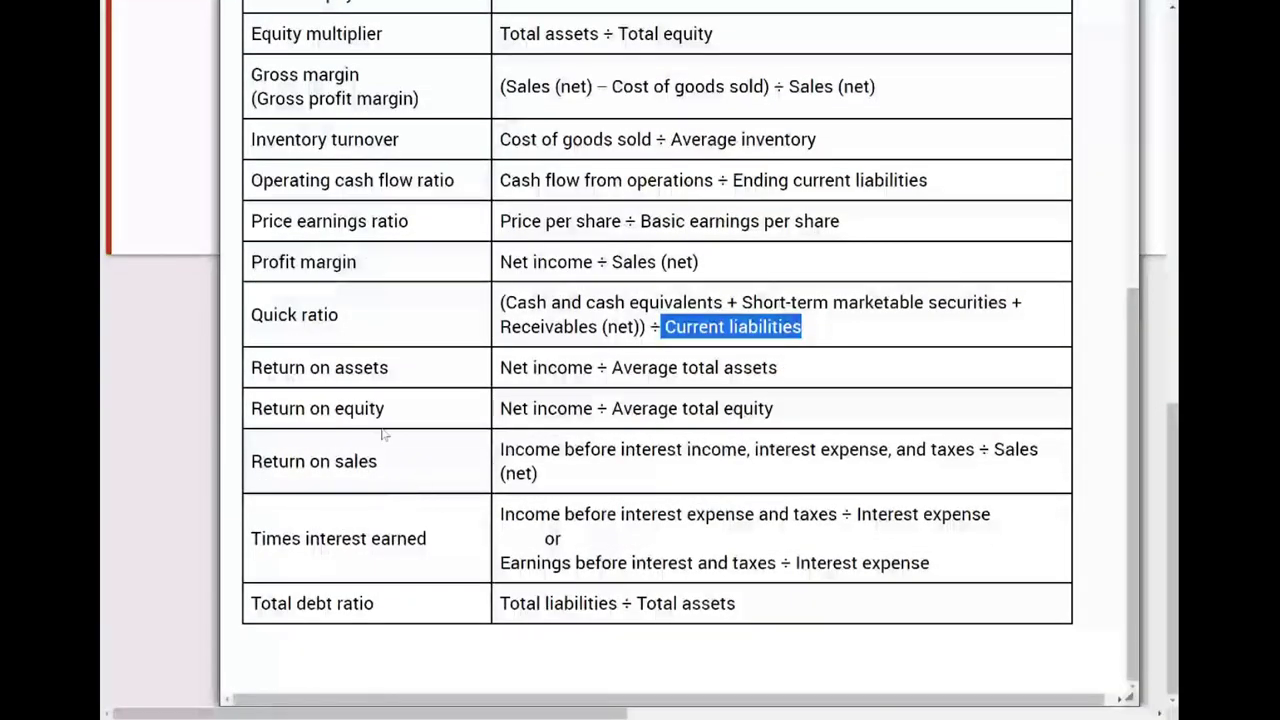
scroll(391, 454, up, 1)
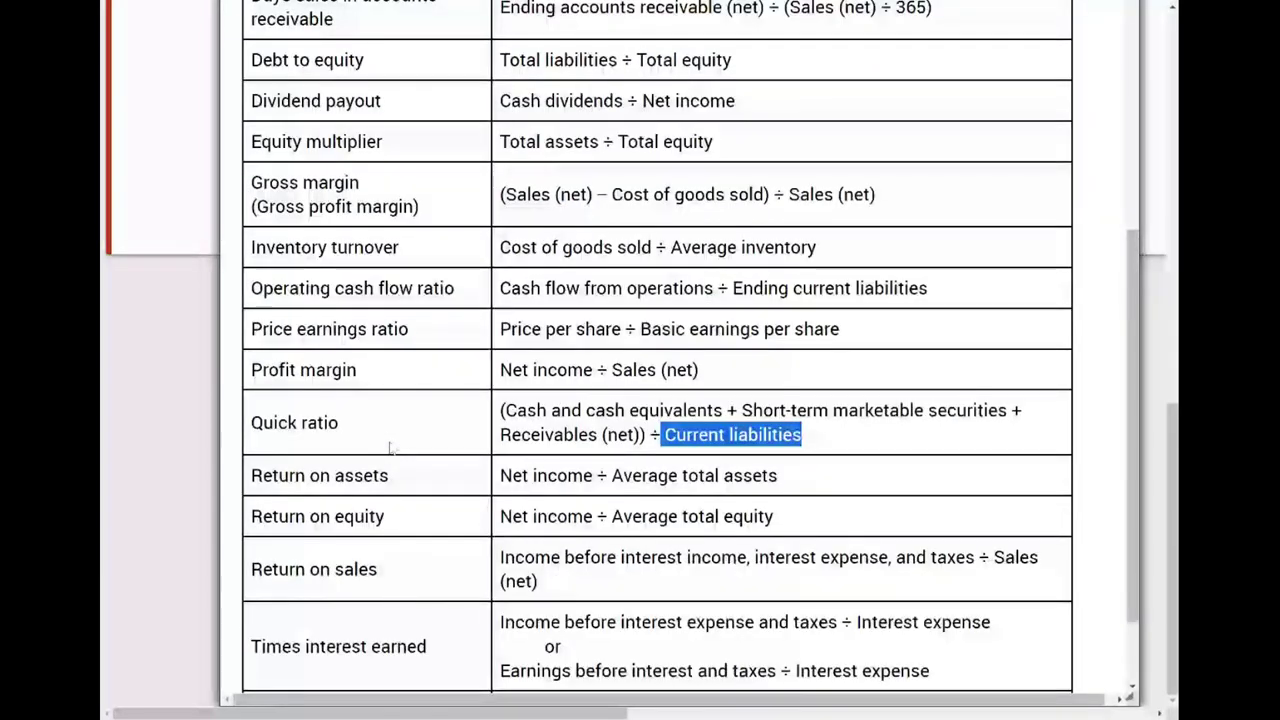
scroll(391, 449, up, 4)
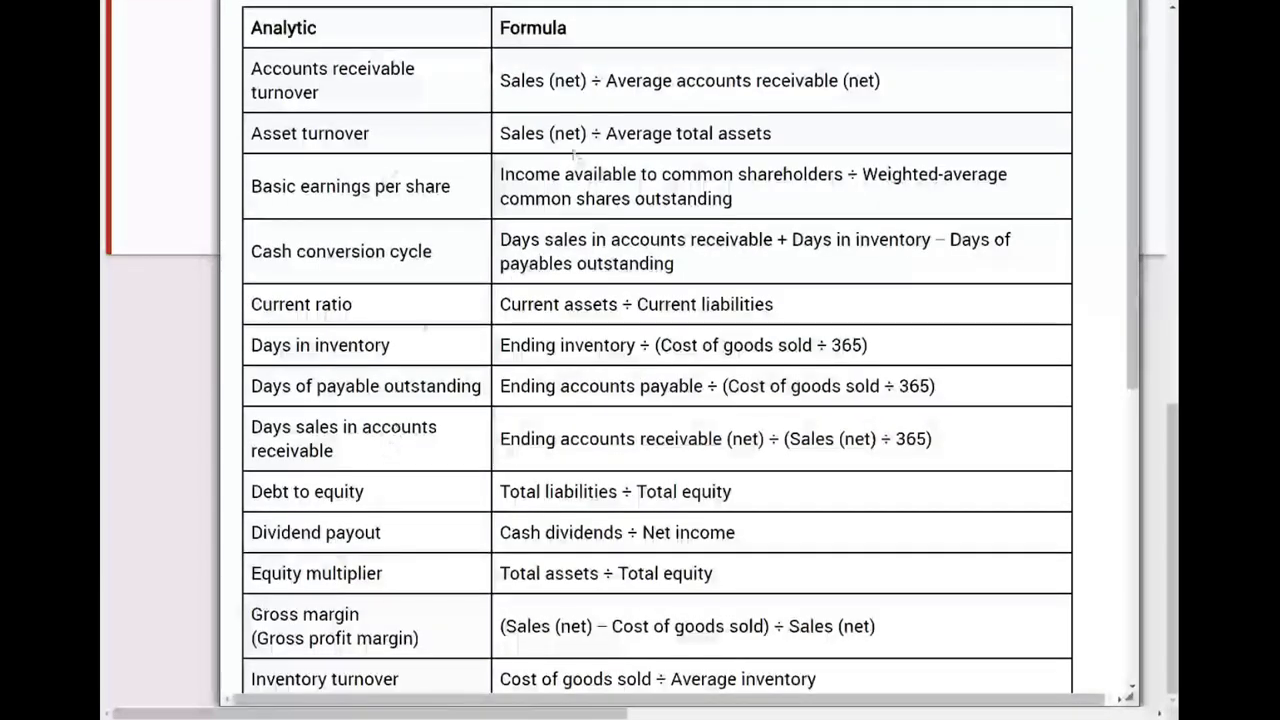
Step: Examine the asset turnover formula, marking Sales and Average total assets in turn
double_click(520, 133)
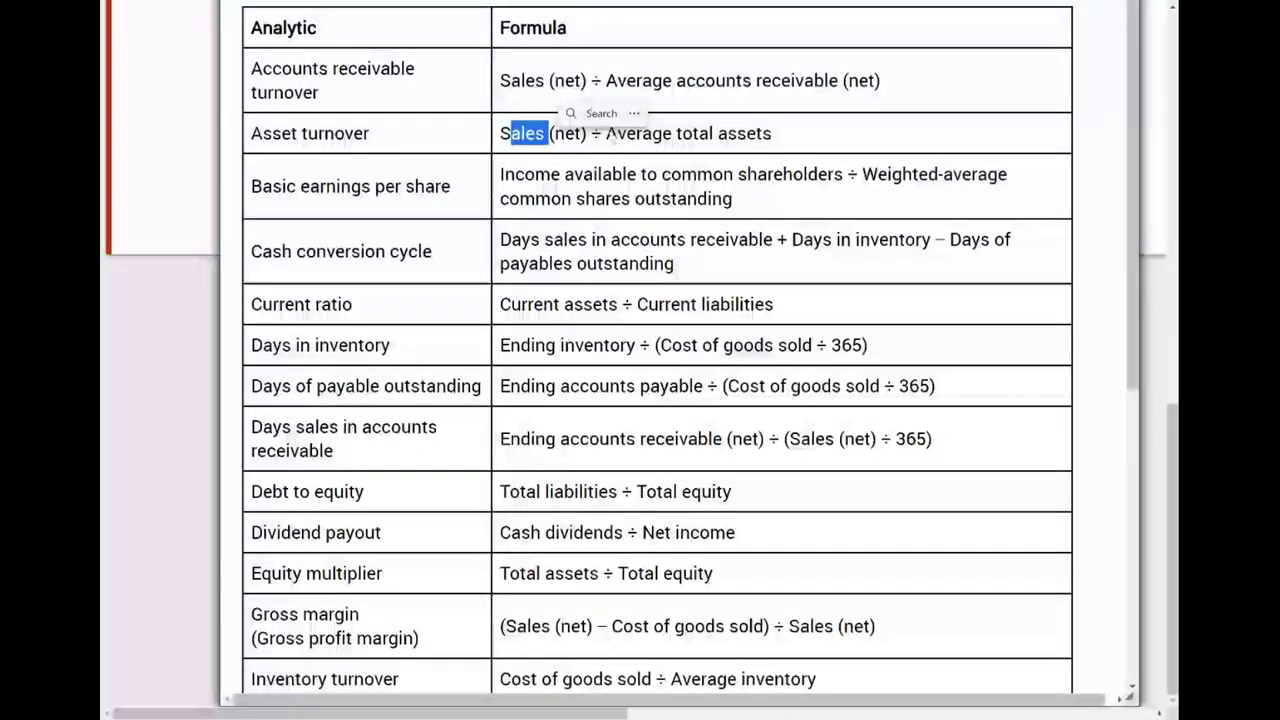
drag(606, 133, 786, 137)
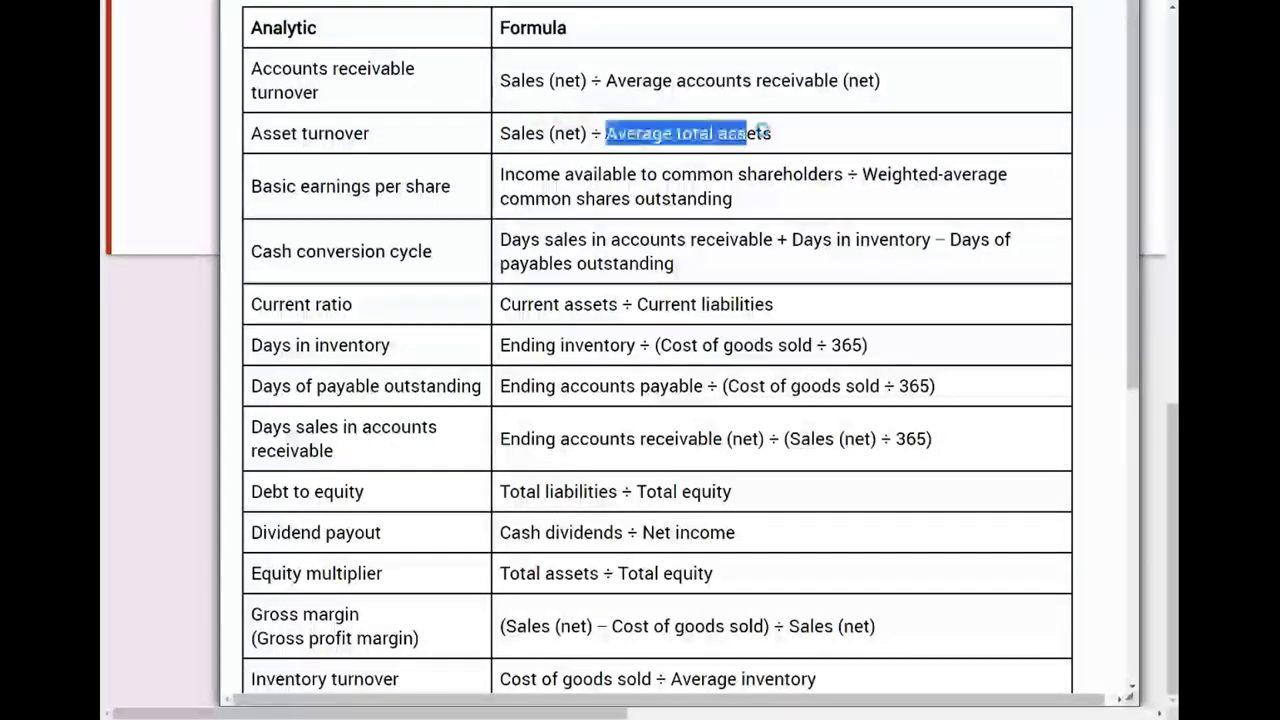
double_click(544, 138)
drag(544, 140, 768, 140)
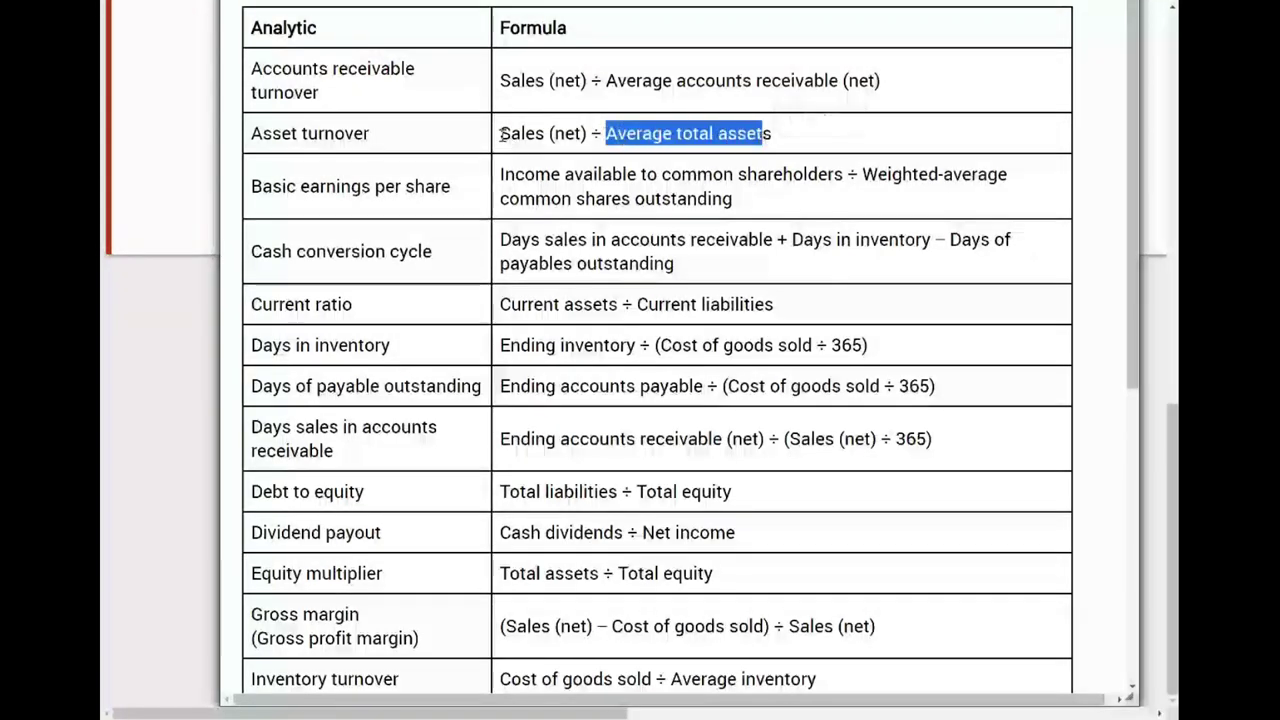
double_click(530, 135)
drag(617, 136, 763, 144)
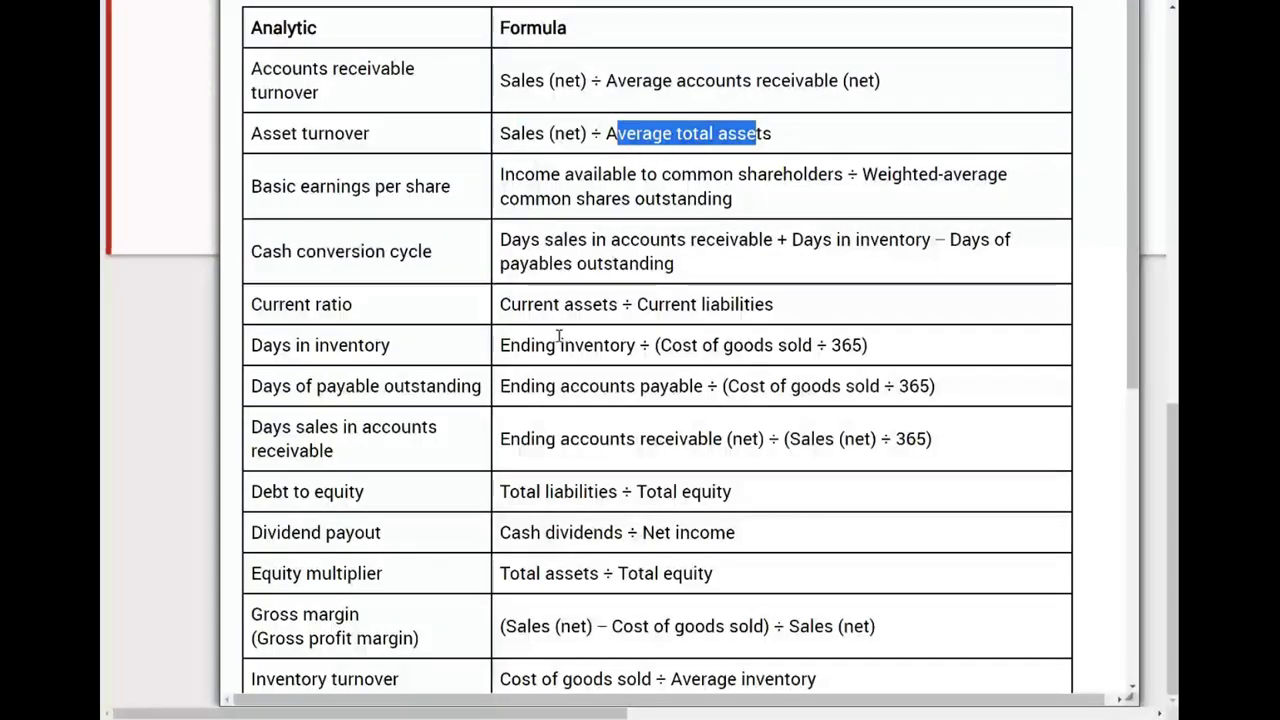
Step: Move the Analytics Definitions exhibit aside so that the first Task 2 scenario and the asset turnover formula can be read together
scroll(558, 336, up, 1)
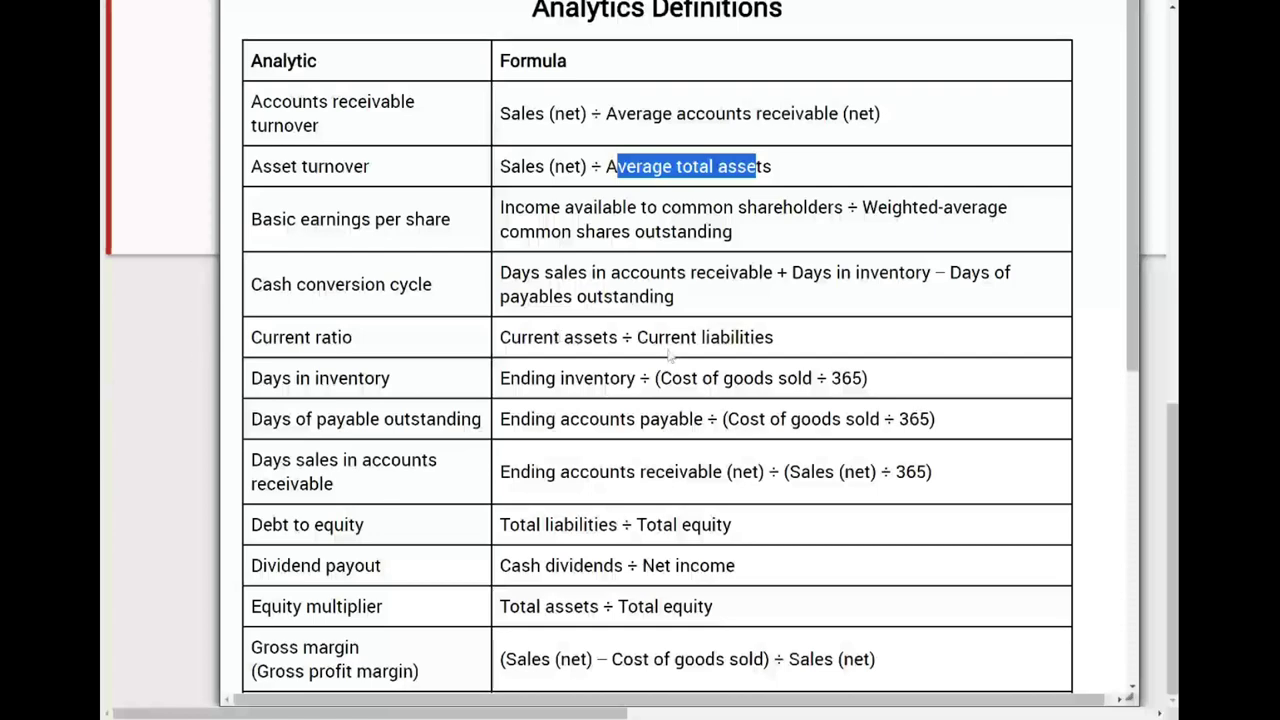
scroll(672, 356, up, 4)
scroll(650, 420, up, 4)
scroll(894, 534, down, 2)
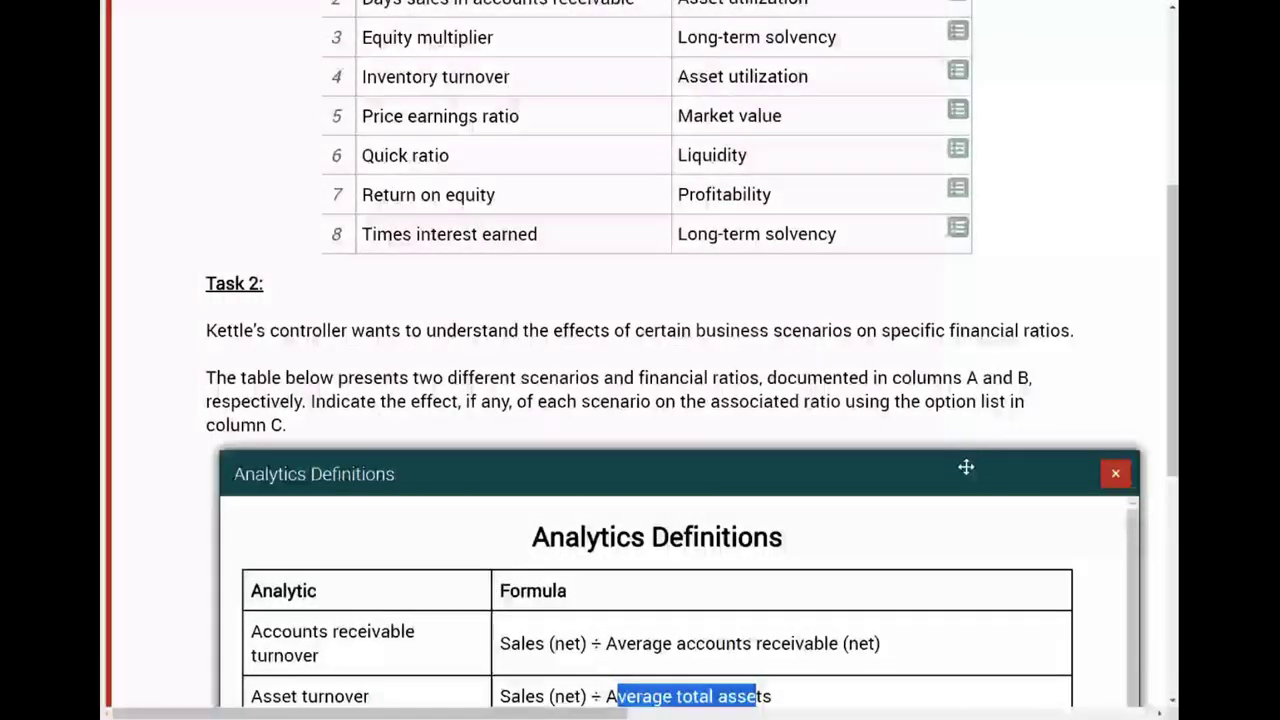
drag(966, 467, 1221, 204)
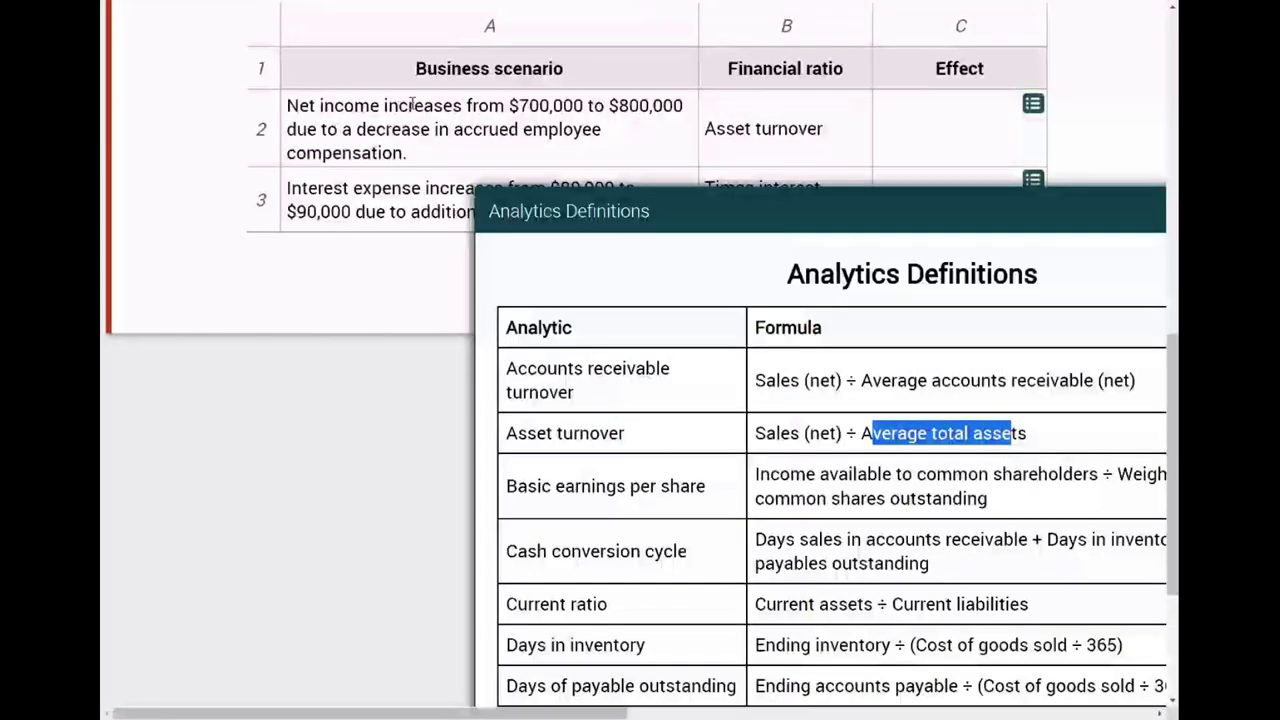
Step: Compare the net income amounts in the first scenario with Sales and Average total assets in the asset turnover formula
drag(509, 105, 687, 105)
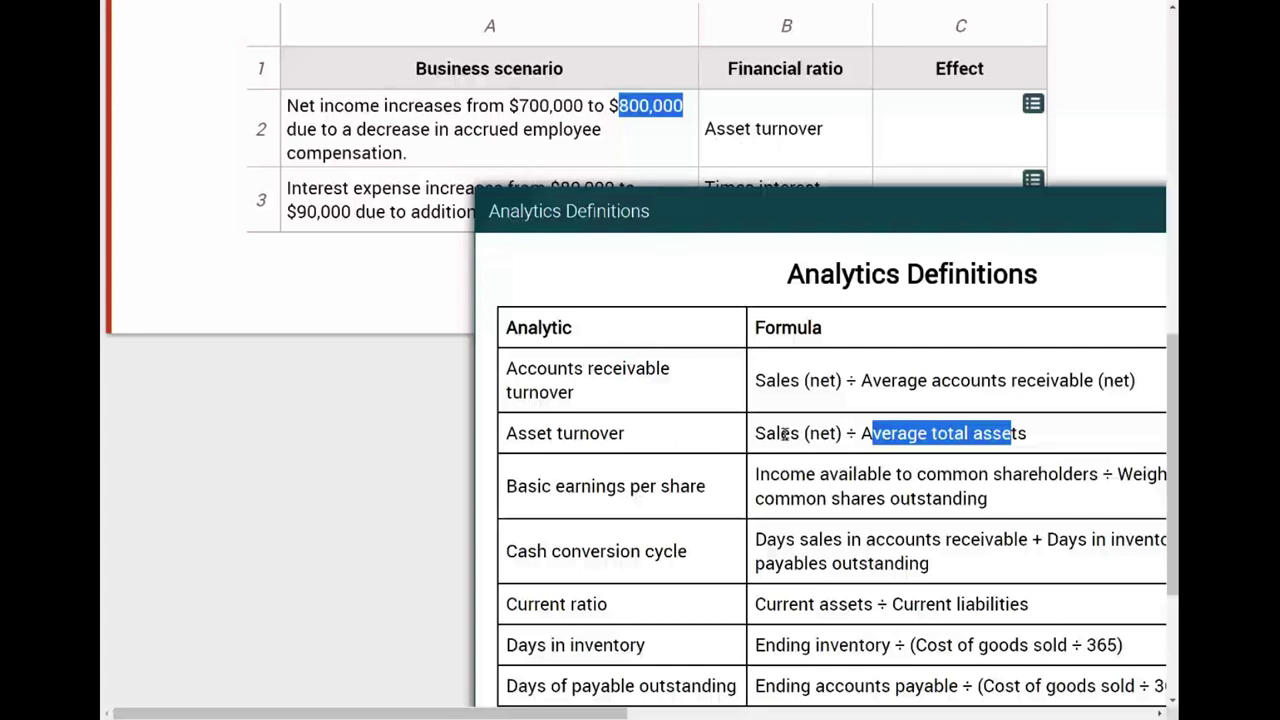
drag(806, 433, 755, 433)
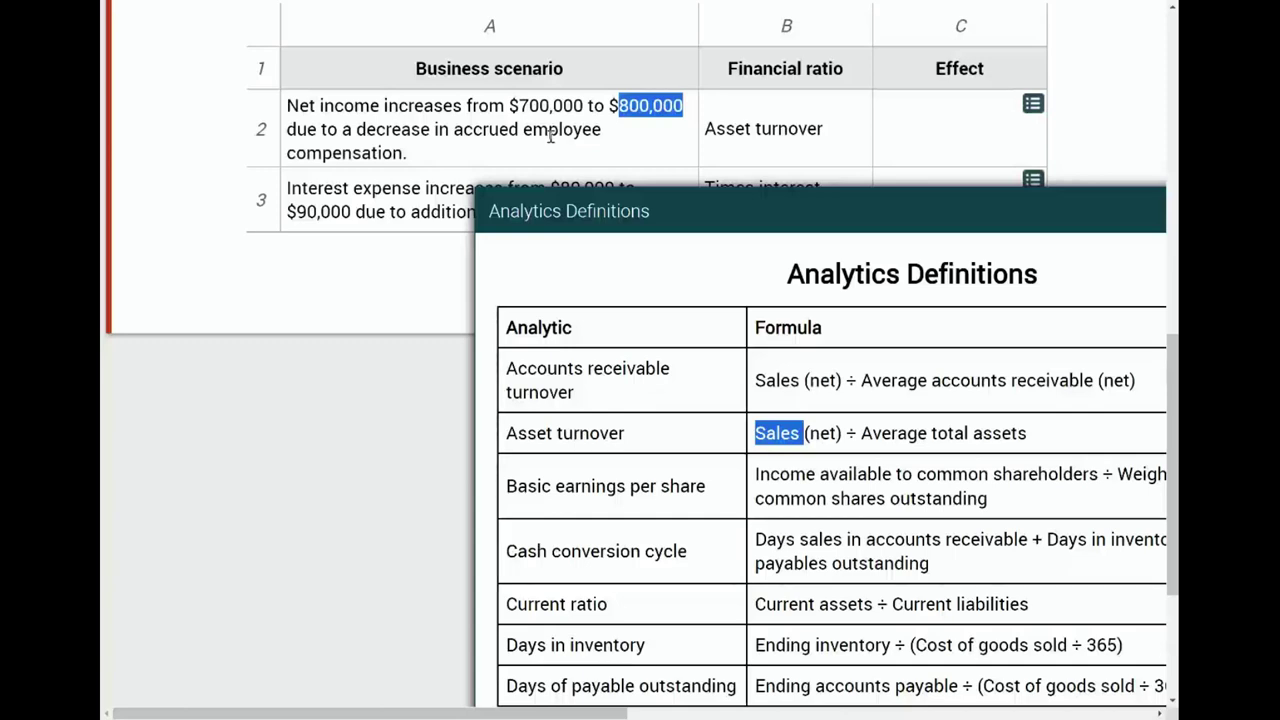
drag(862, 433, 1030, 441)
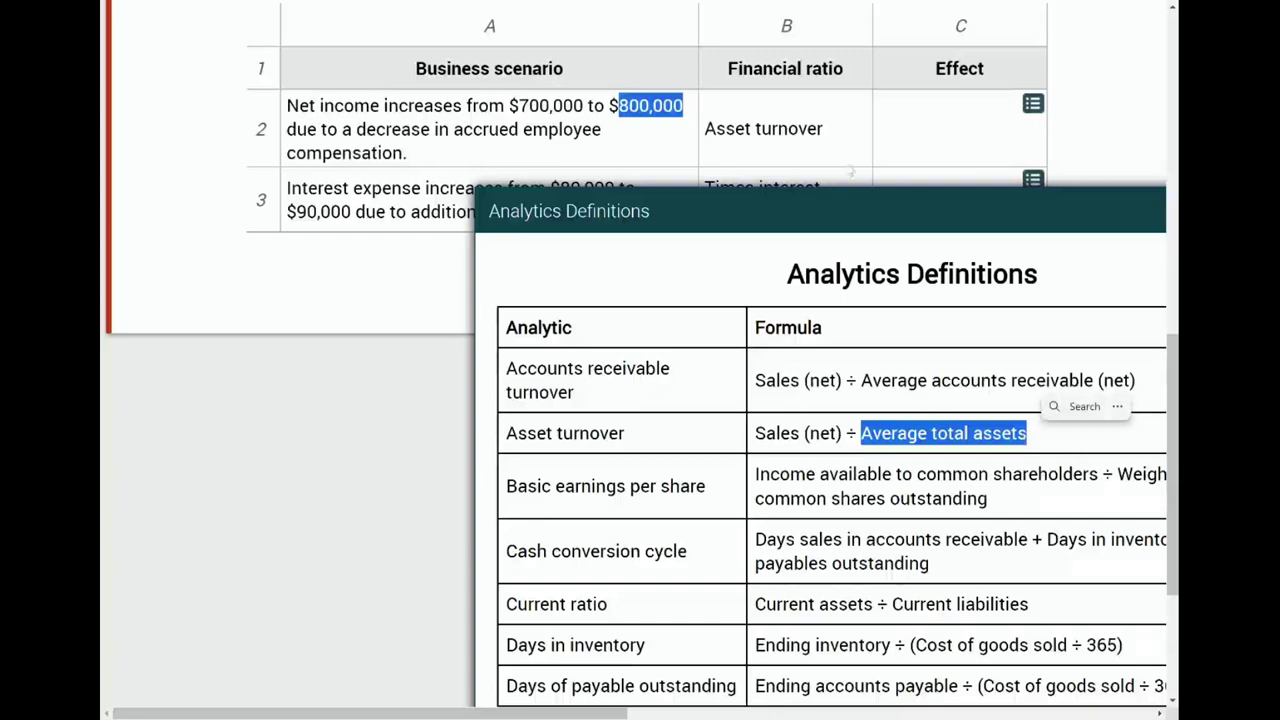
Step: Set the effect of the net income scenario on Asset turnover to No effect
click(1000, 120)
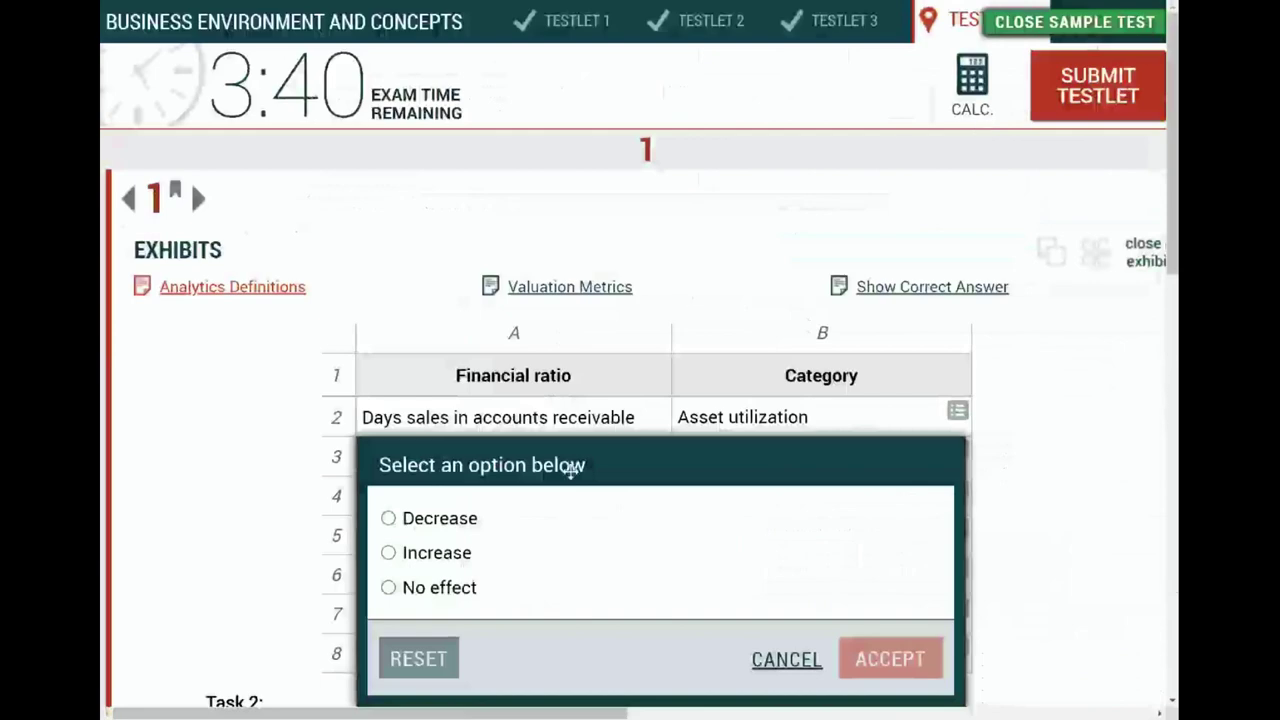
click(388, 587)
click(890, 658)
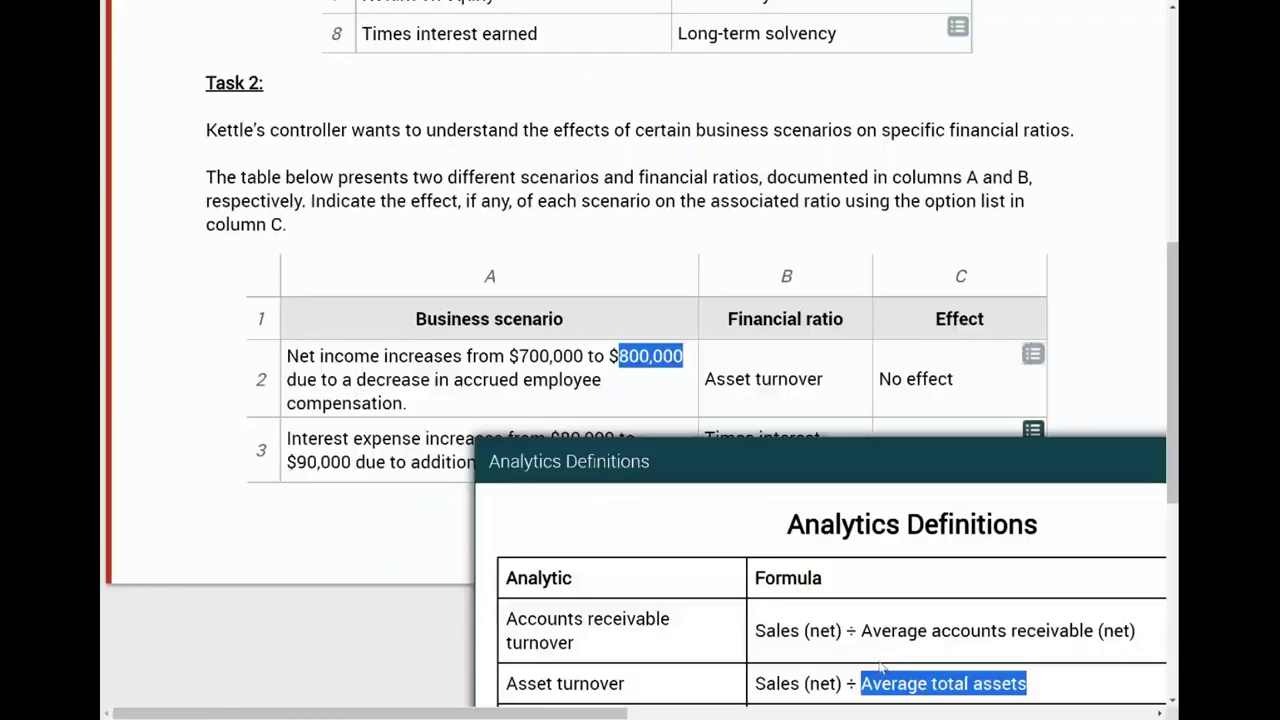
Step: Mark Net income in the first scenario and recheck it against the asset turnover formula
scroll(736, 402, down, 2)
drag(287, 250, 380, 250)
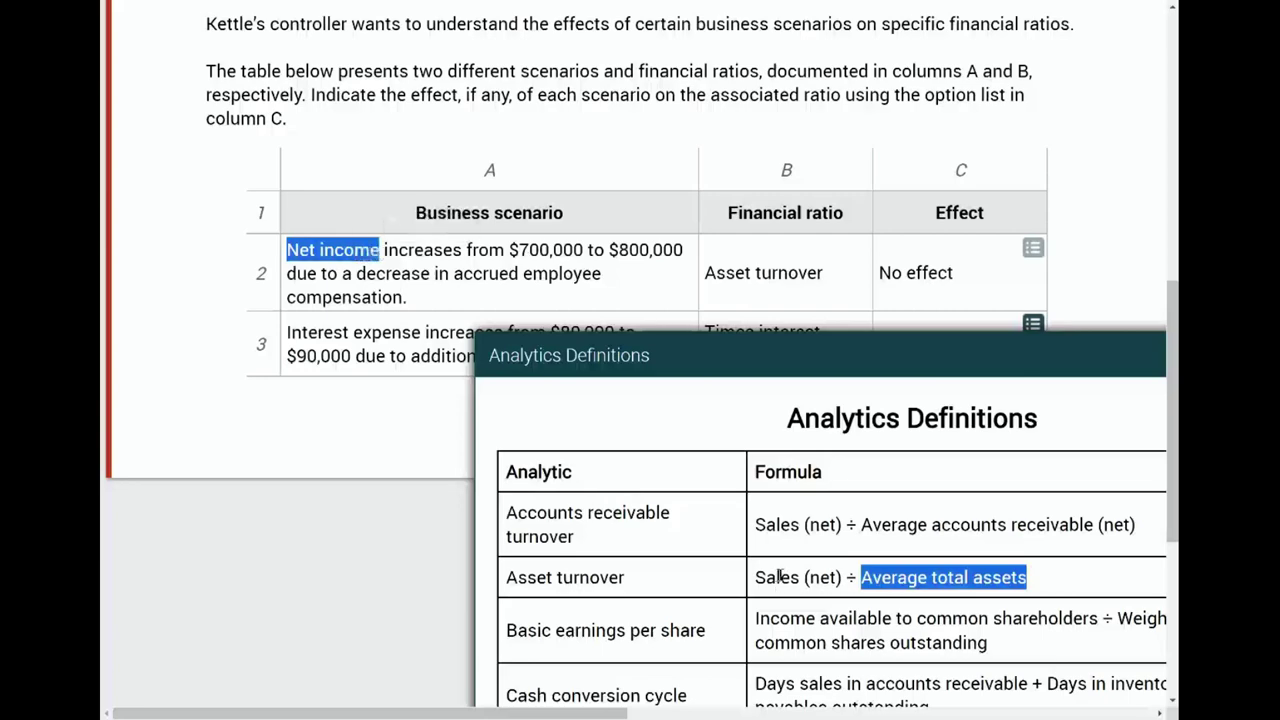
scroll(690, 415, down, 6)
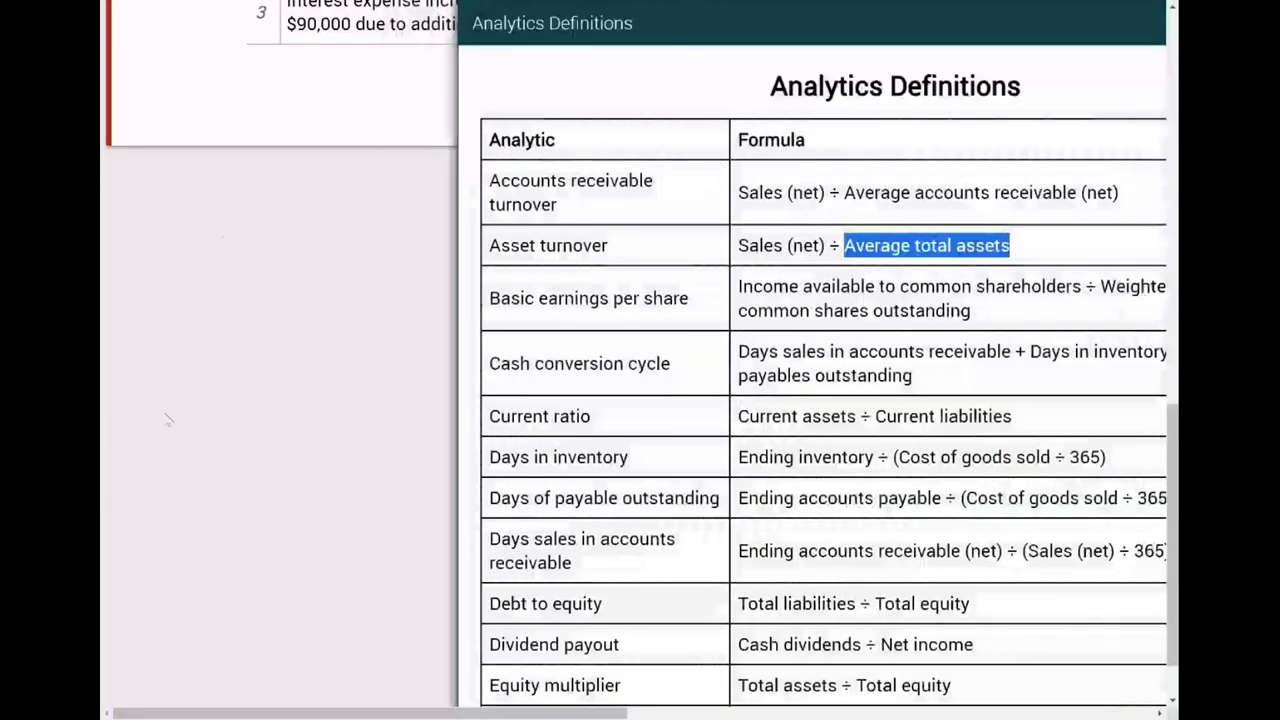
scroll(166, 423, up, 6)
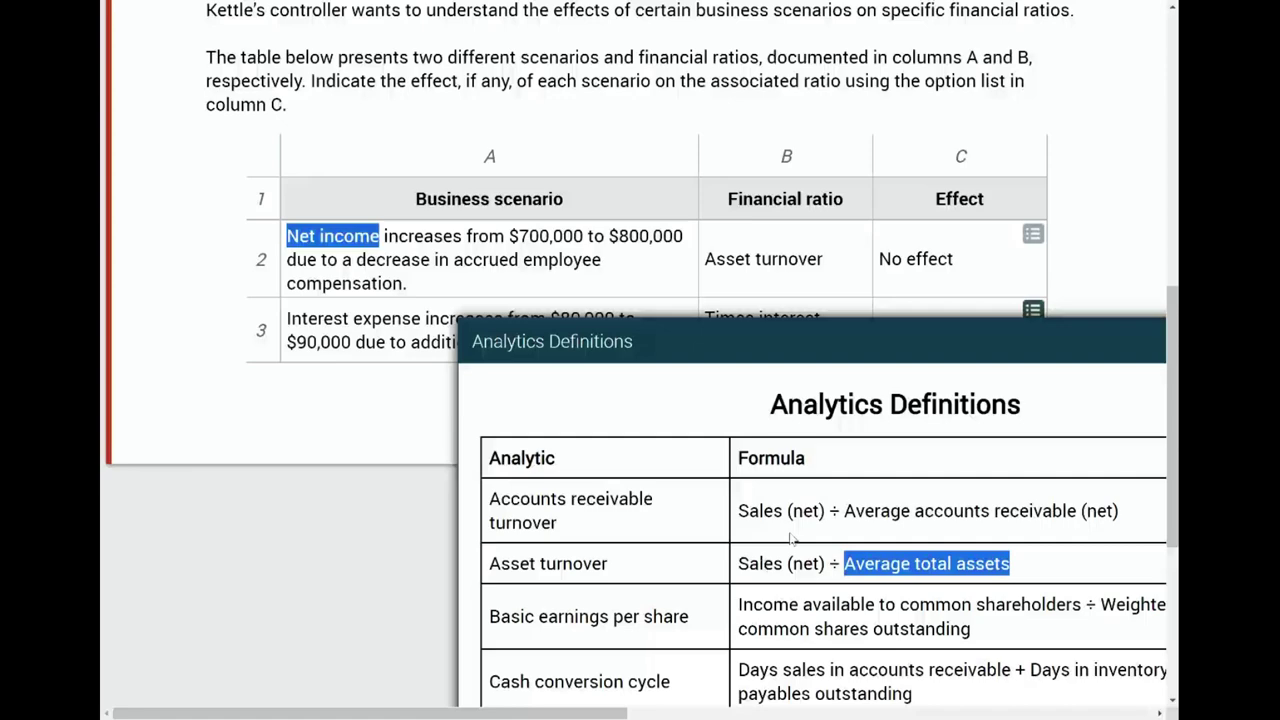
Step: Close the Analytics Definitions exhibit to uncover the second Task 2 scenario
drag(749, 343, 537, 343)
mouse_move(1006, 341)
mouse_down()
mouse_move(1006, 143)
mouse_move(1006, 343)
mouse_up()
click(1142, 341)
Step: Read the second Task 2 scenario, marking interest expense and the amounts $80,000 and $90,000
drag(301, 485, 440, 485)
click(534, 489)
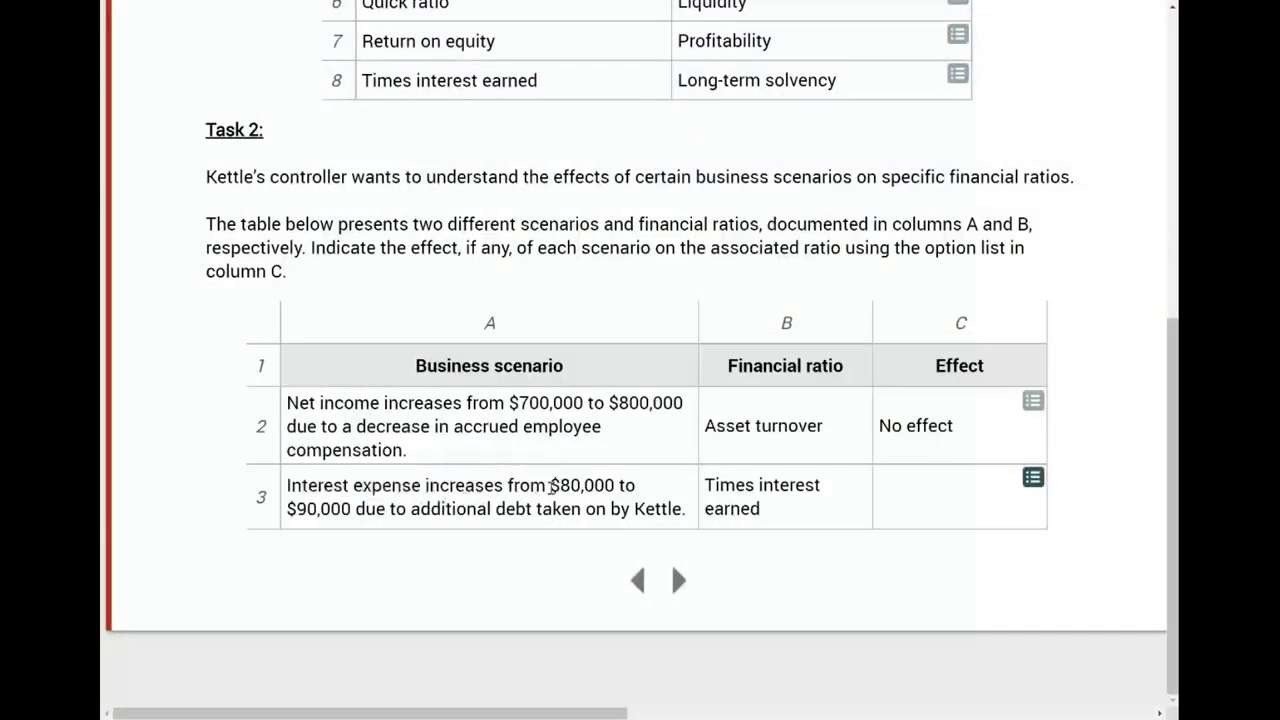
drag(548, 485, 622, 485)
drag(366, 509, 287, 509)
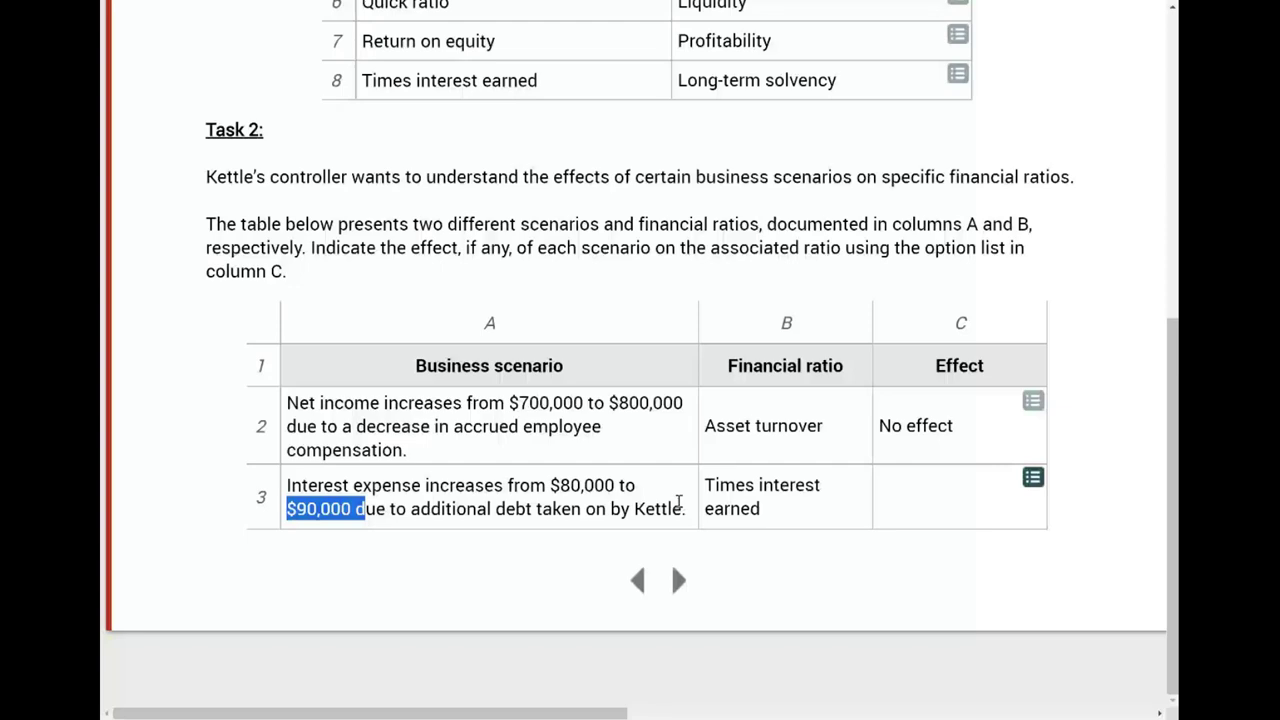
Step: Reopen the calculator and calculate 10 ÷ 4 as an example of times interest earned with a higher interest expense
scroll(679, 500, up, 9)
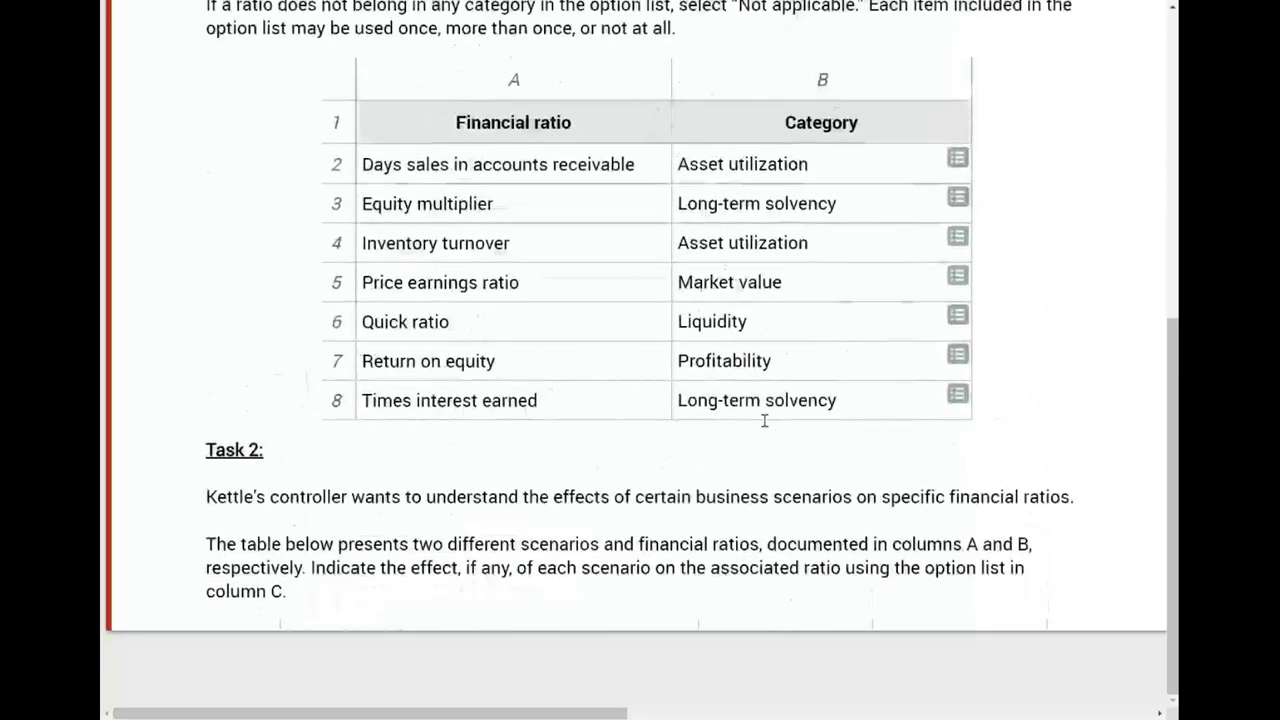
click(972, 80)
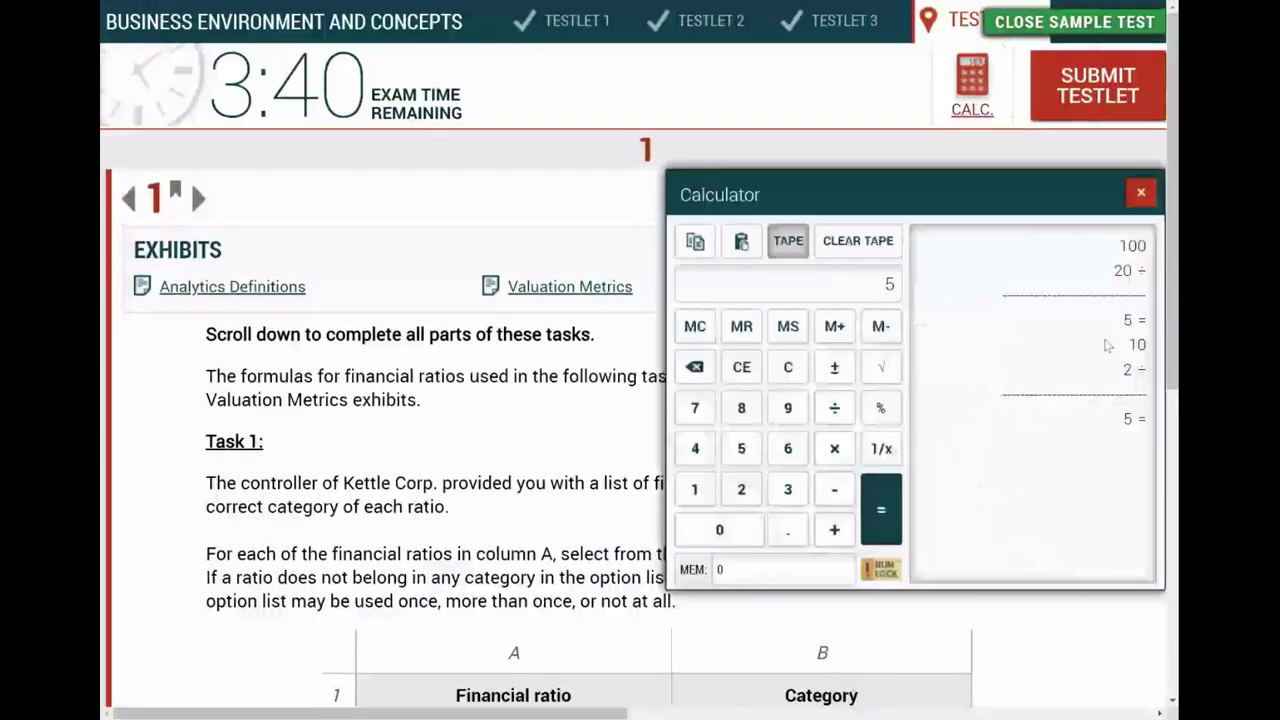
double_click(1127, 369)
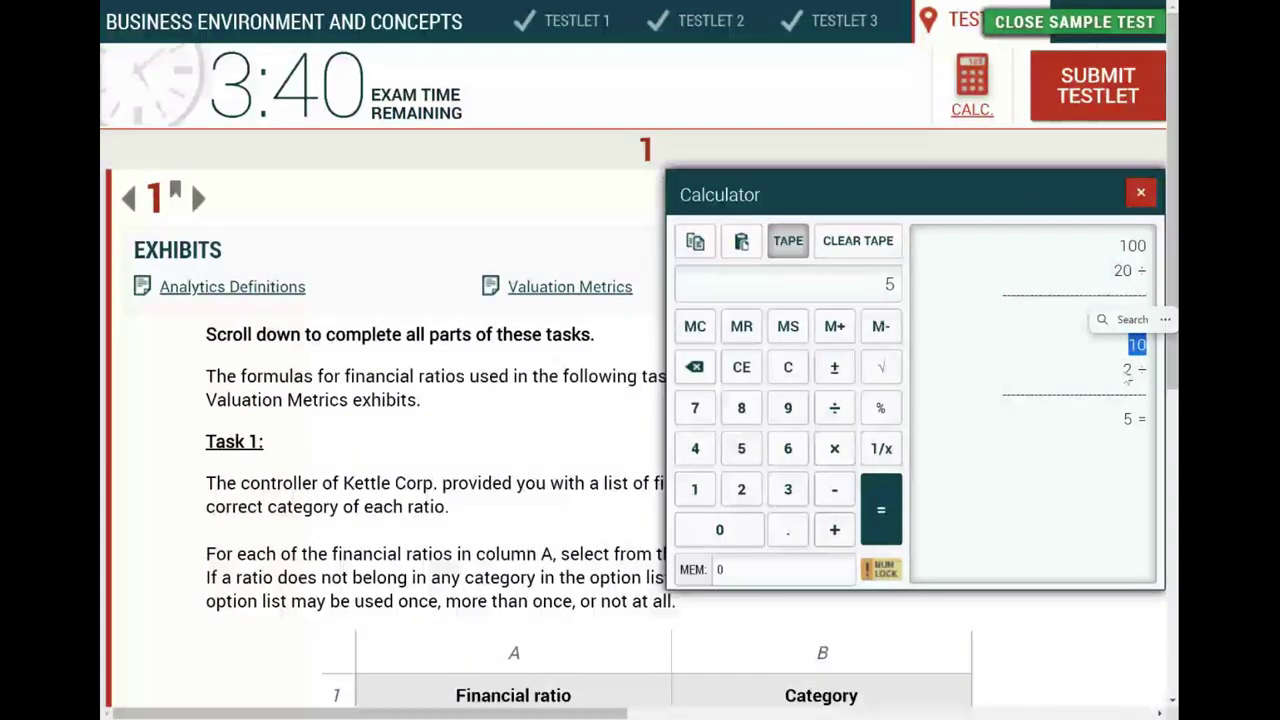
click(695, 489)
click(713, 535)
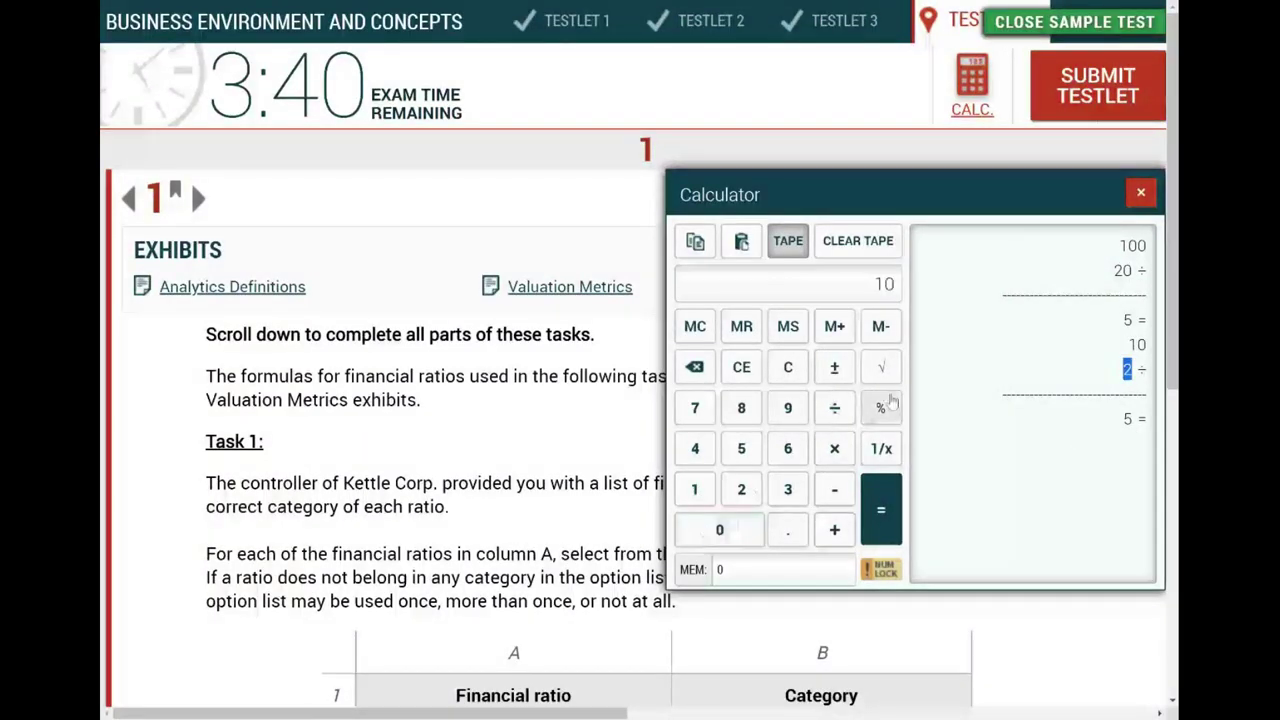
click(840, 410)
click(695, 448)
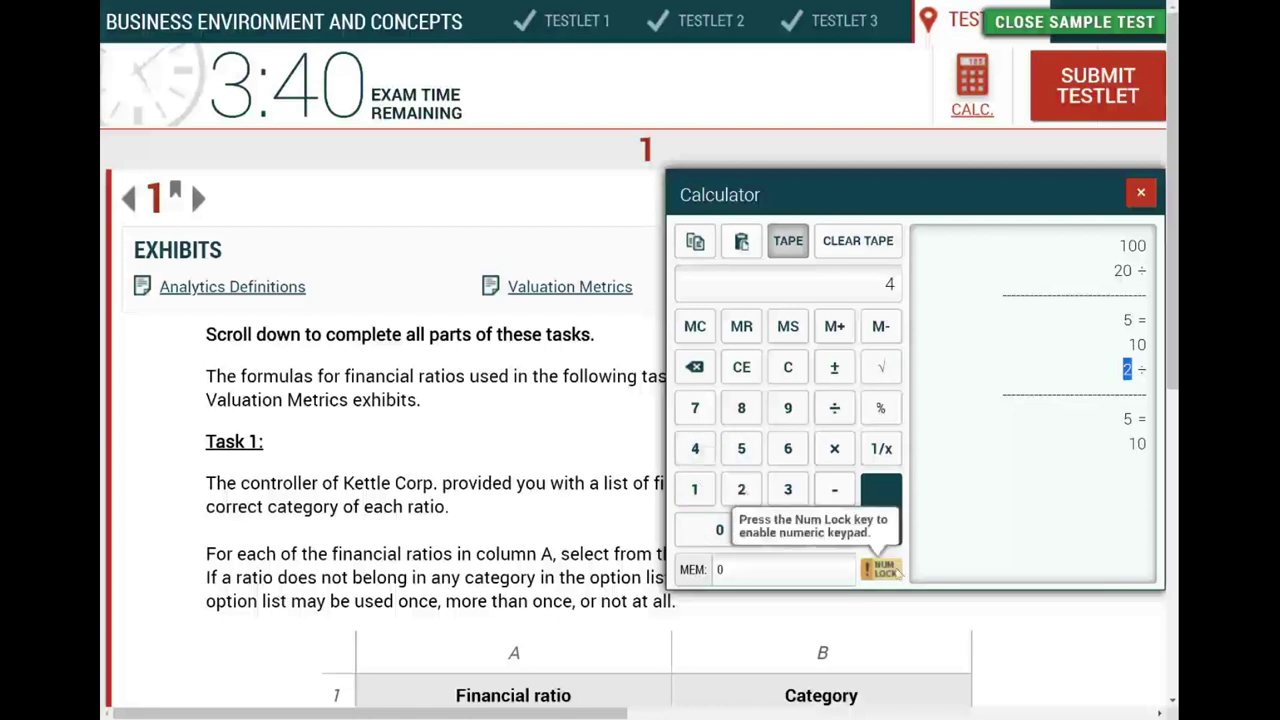
click(880, 512)
Step: Compare the results of the 10 ÷ 2 and 10 ÷ 4 calculations on the calculator tape
double_click(1118, 517)
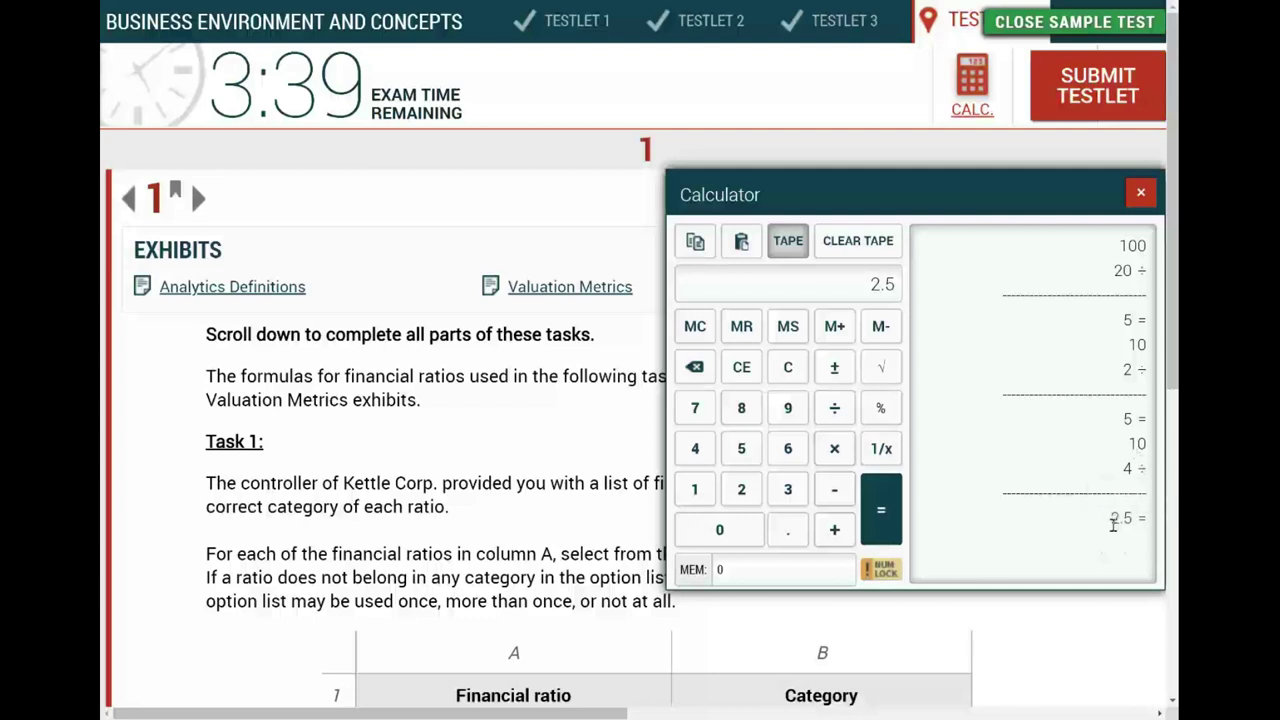
double_click(1127, 420)
double_click(1120, 517)
Step: Set the effect of the increased interest expense on times interest earned to Decrease in the Task 2 table
scroll(407, 571, down, 10)
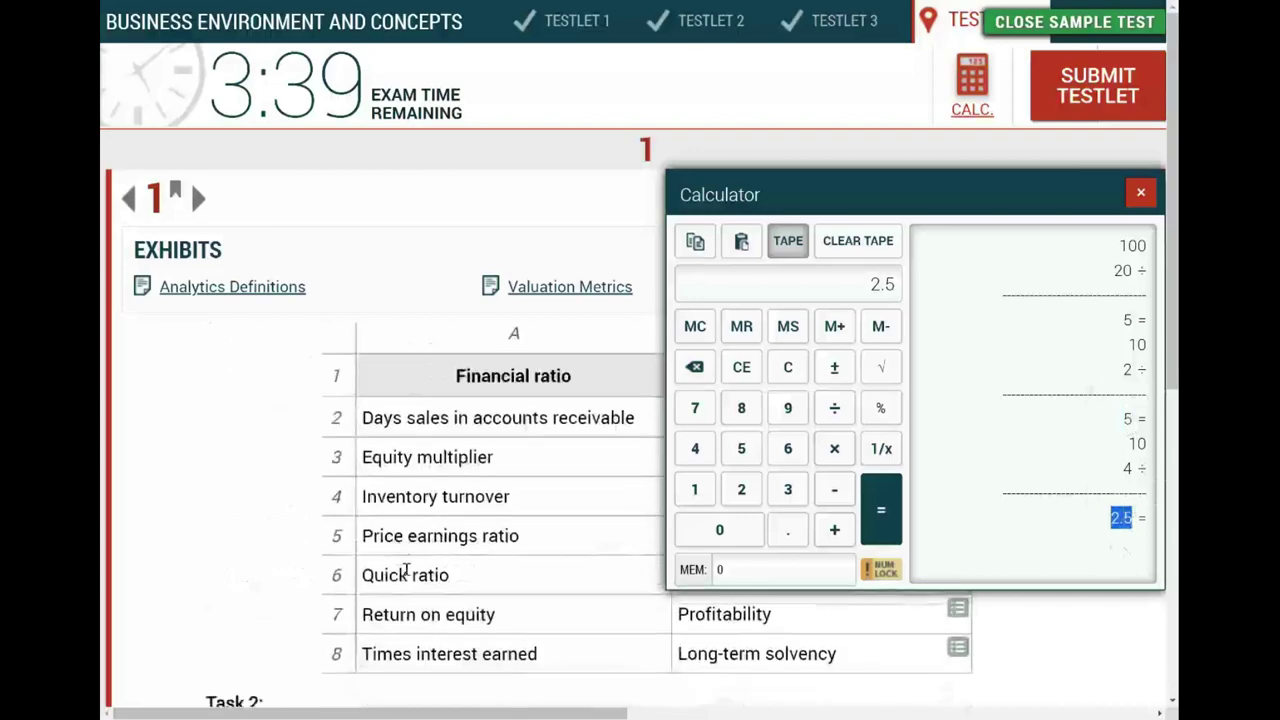
scroll(635, 607, down, 2)
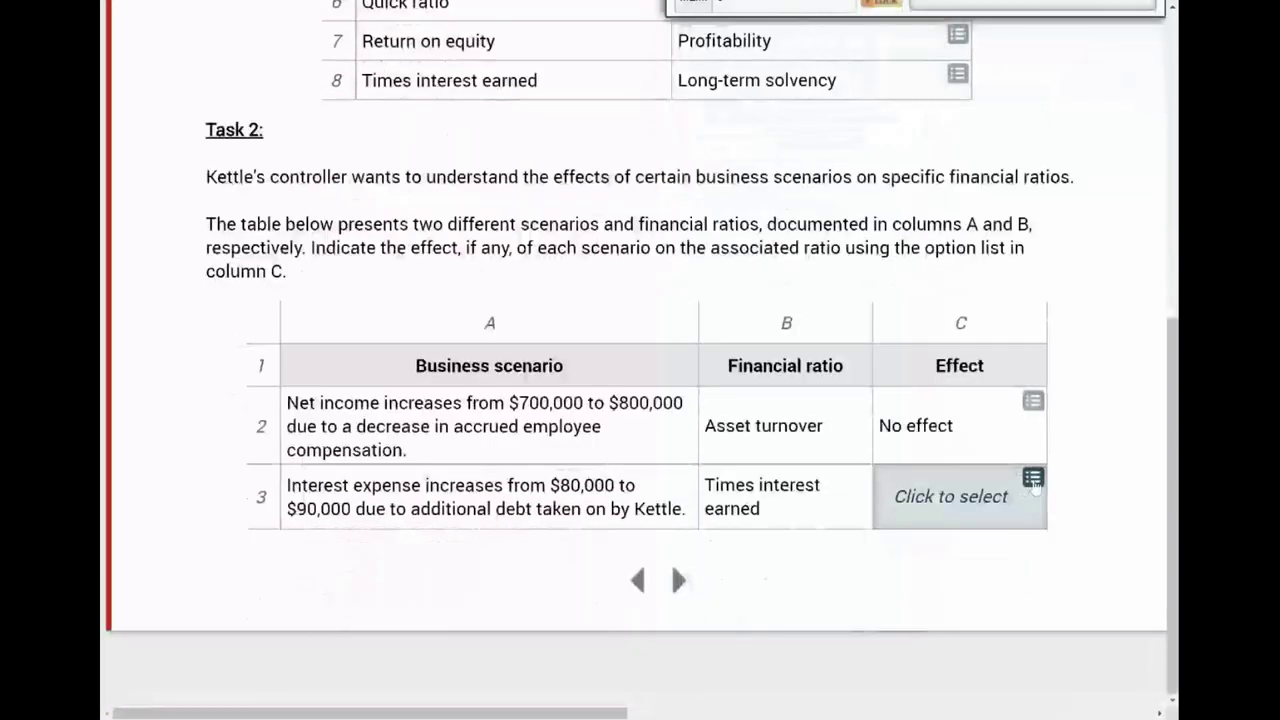
click(1033, 480)
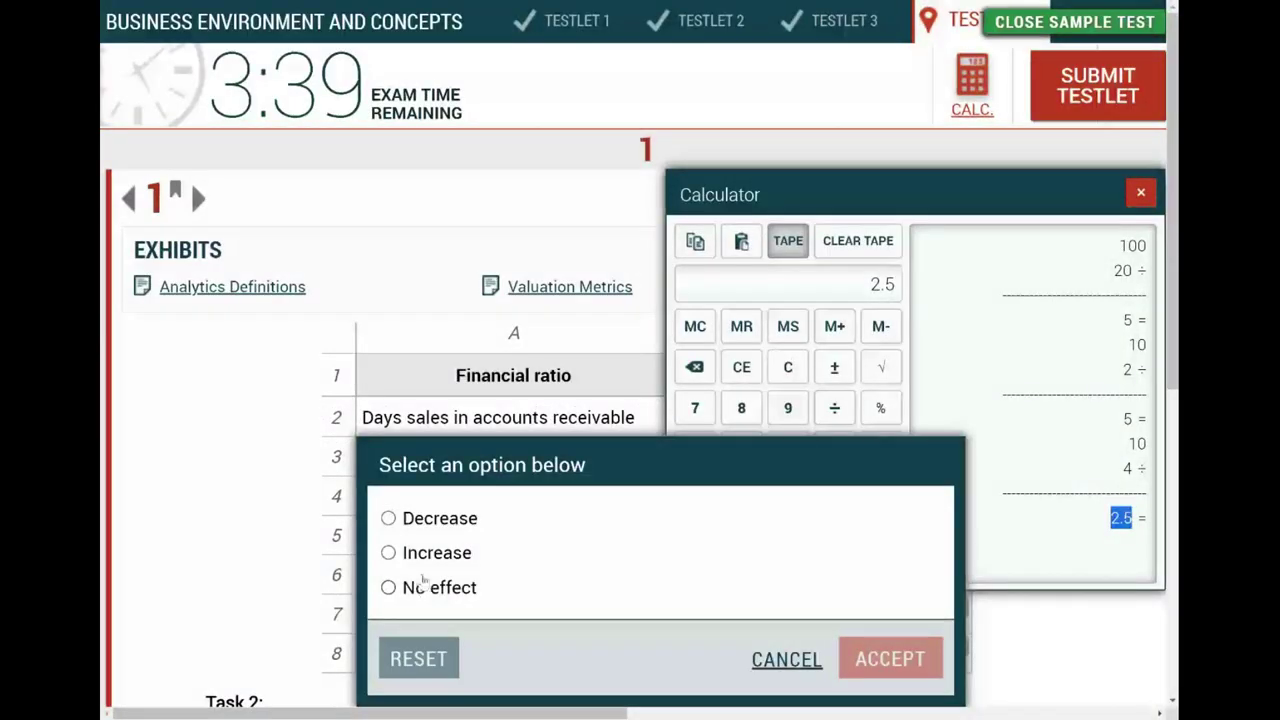
click(388, 520)
click(889, 659)
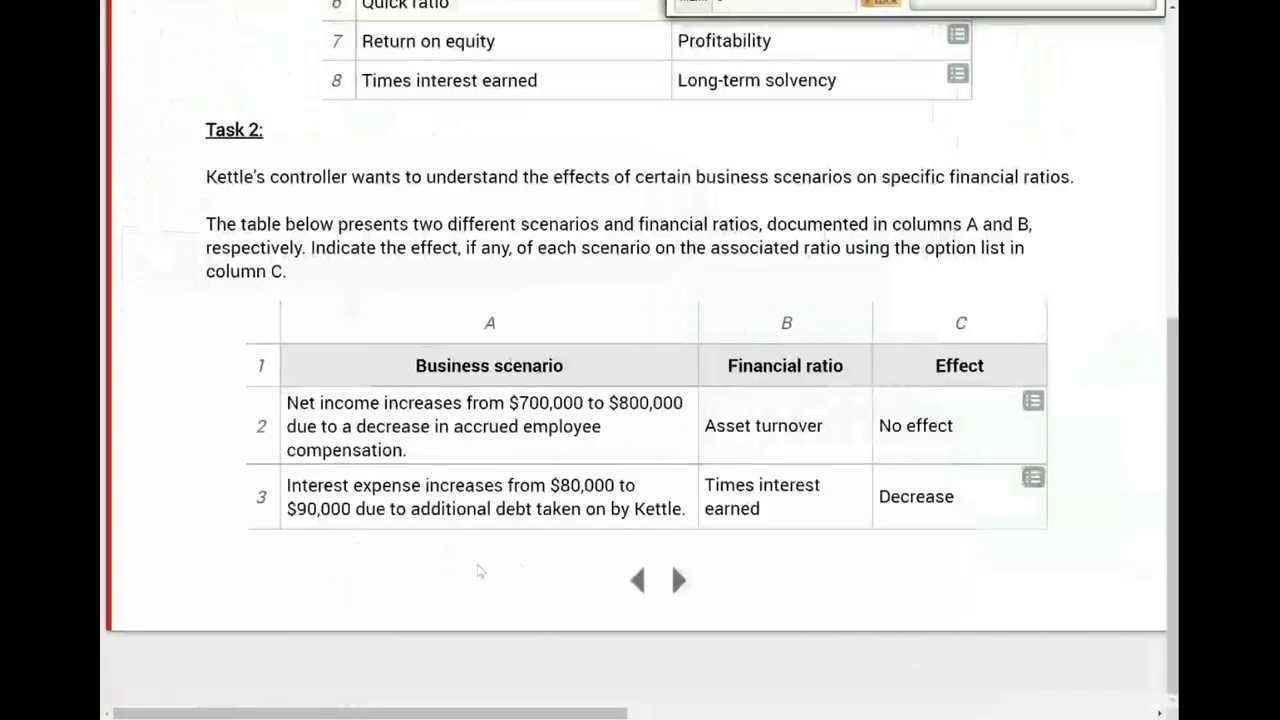
Step: Close the calculator and review the completed answers in the Task 1 and Task 2 tables
scroll(500, 560, up, 4)
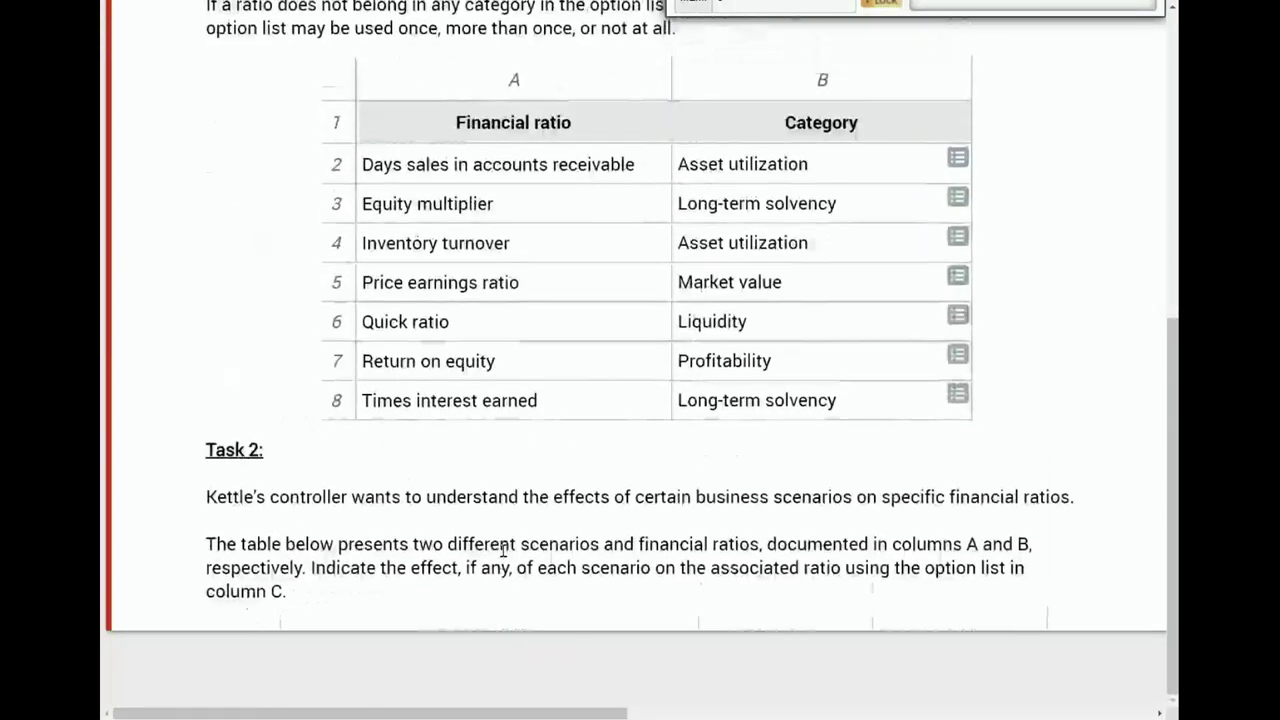
scroll(613, 481, up, 6)
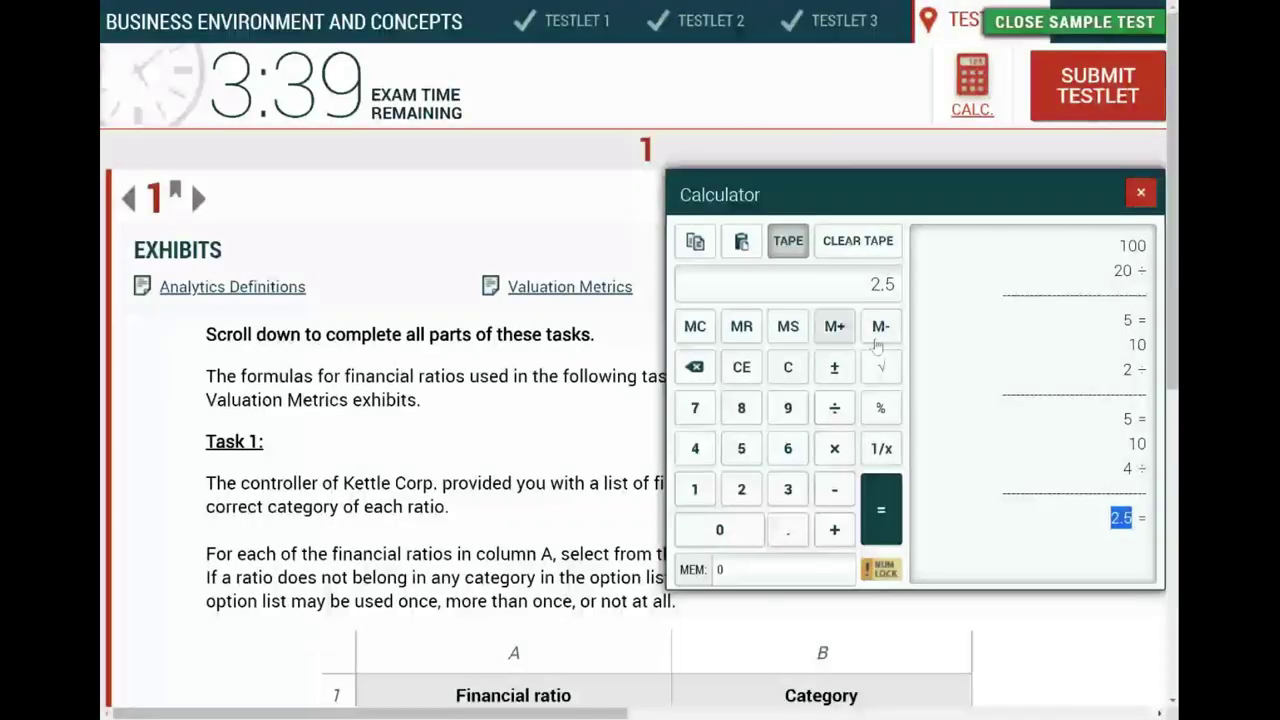
click(1140, 192)
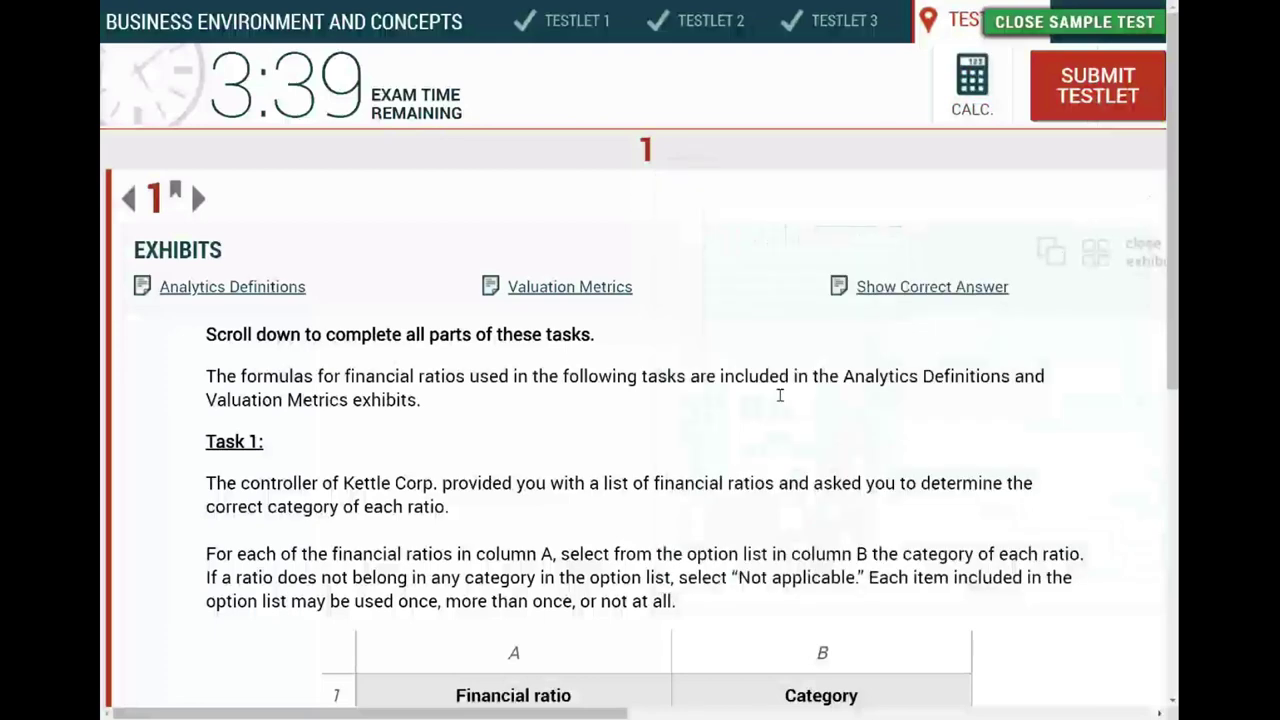
scroll(780, 394, down, 3)
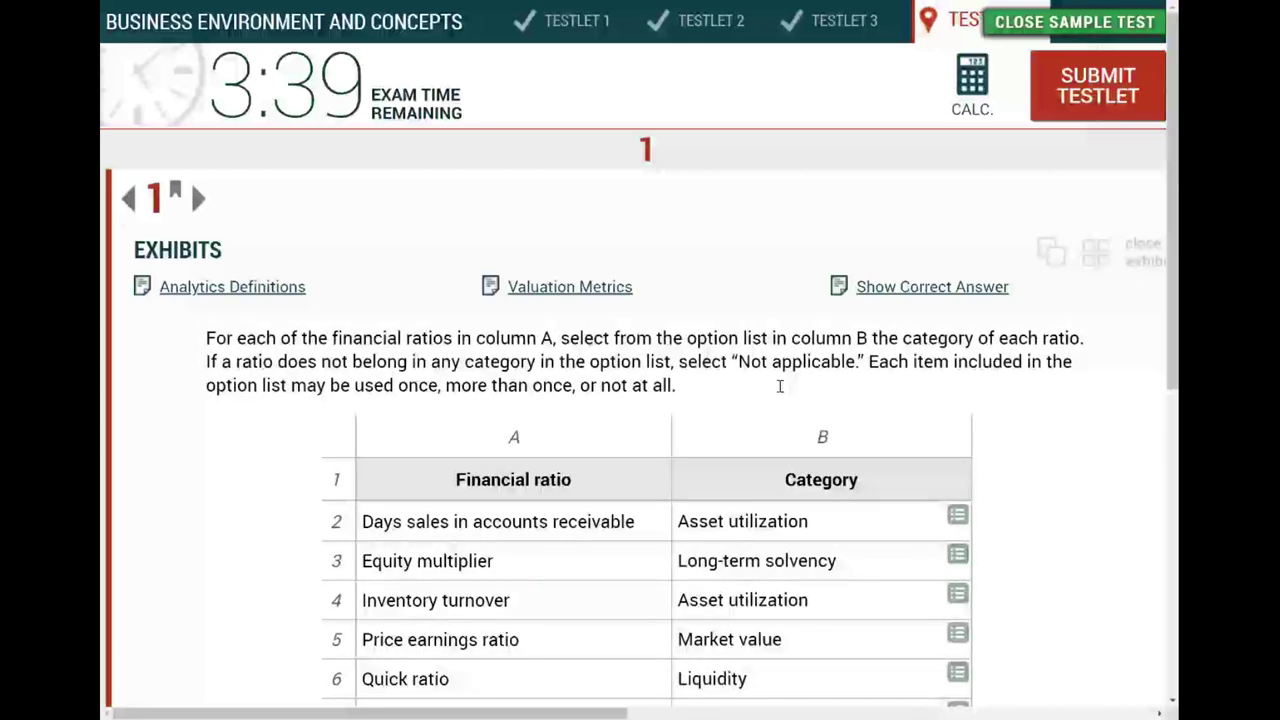
scroll(780, 386, down, 5)
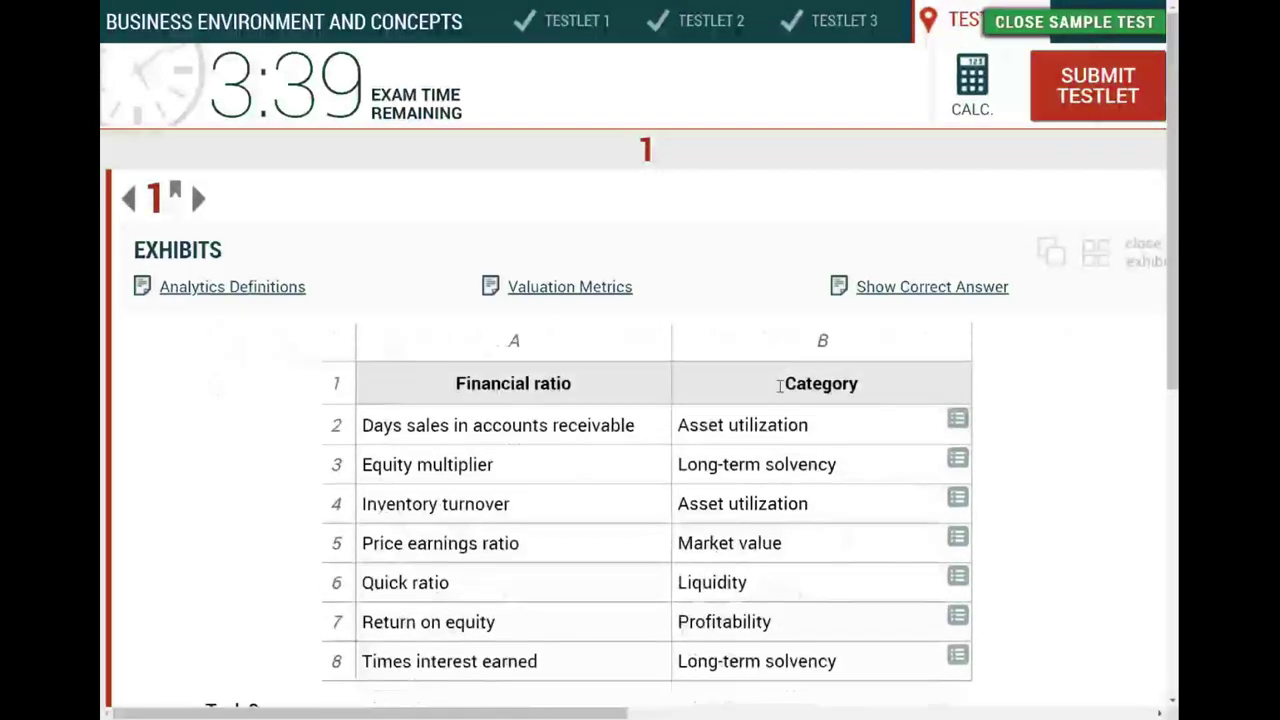
scroll(780, 395, down, 3)
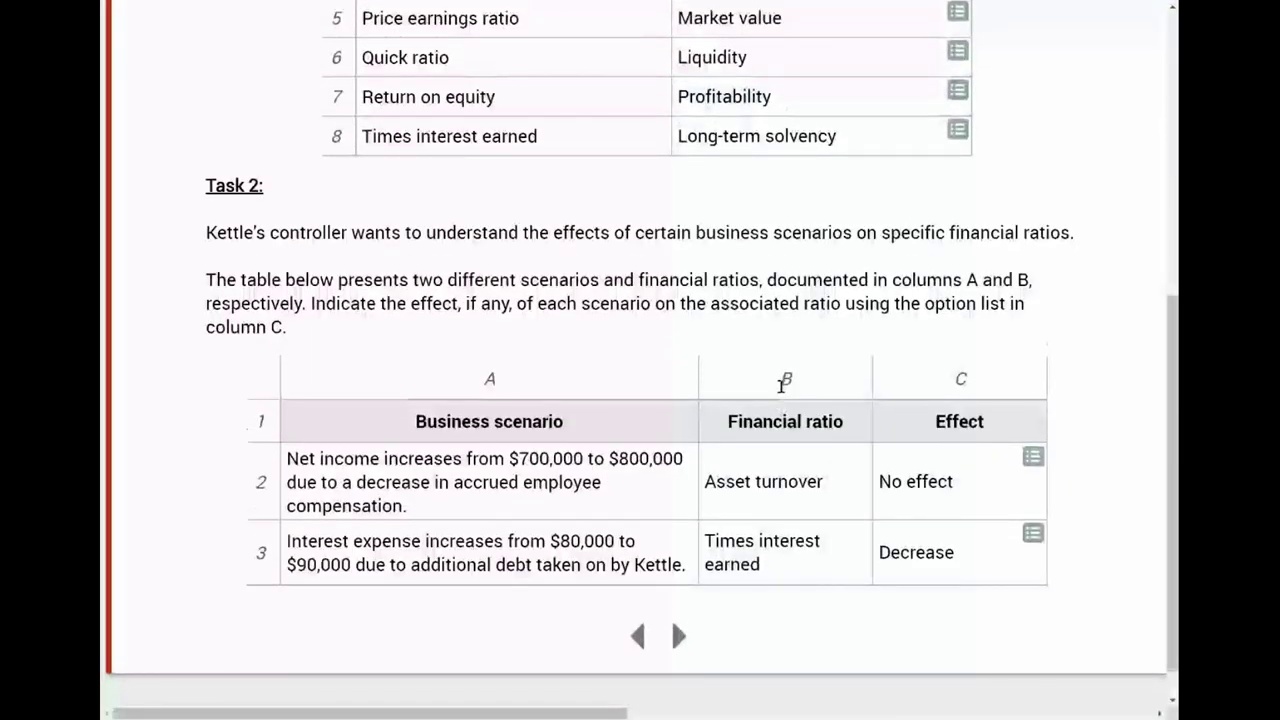
scroll(782, 386, up, 8)
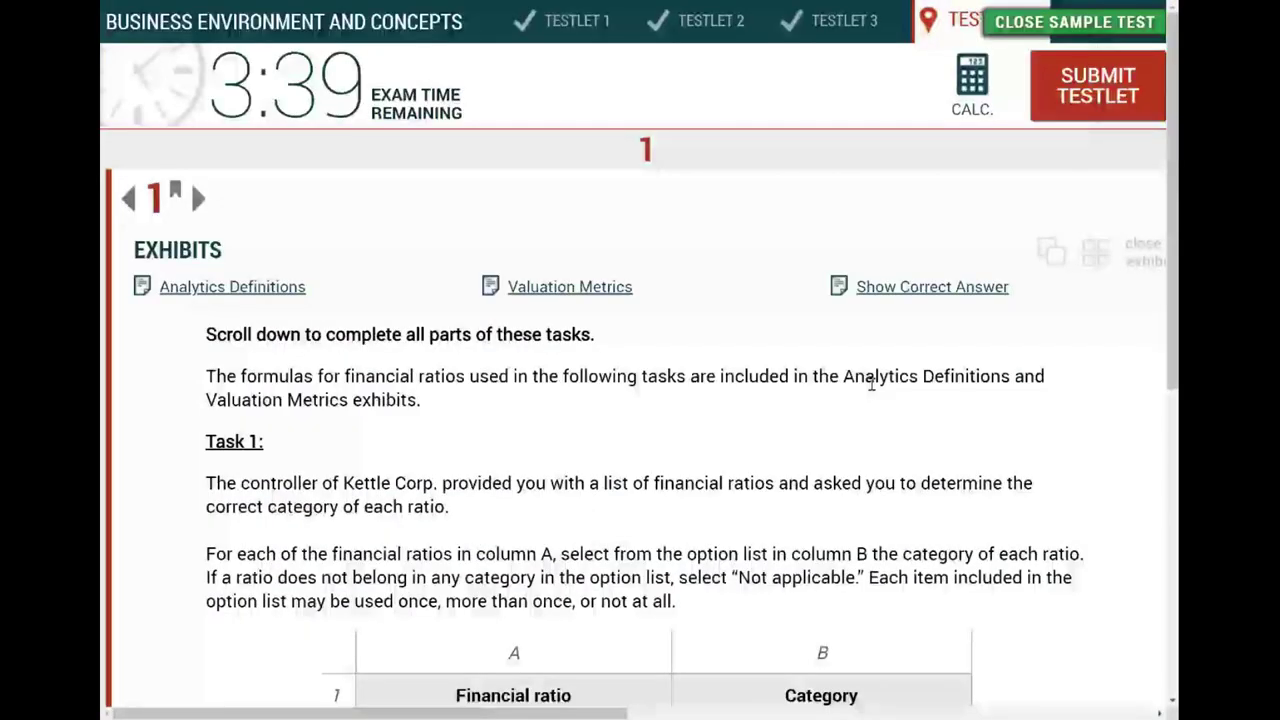